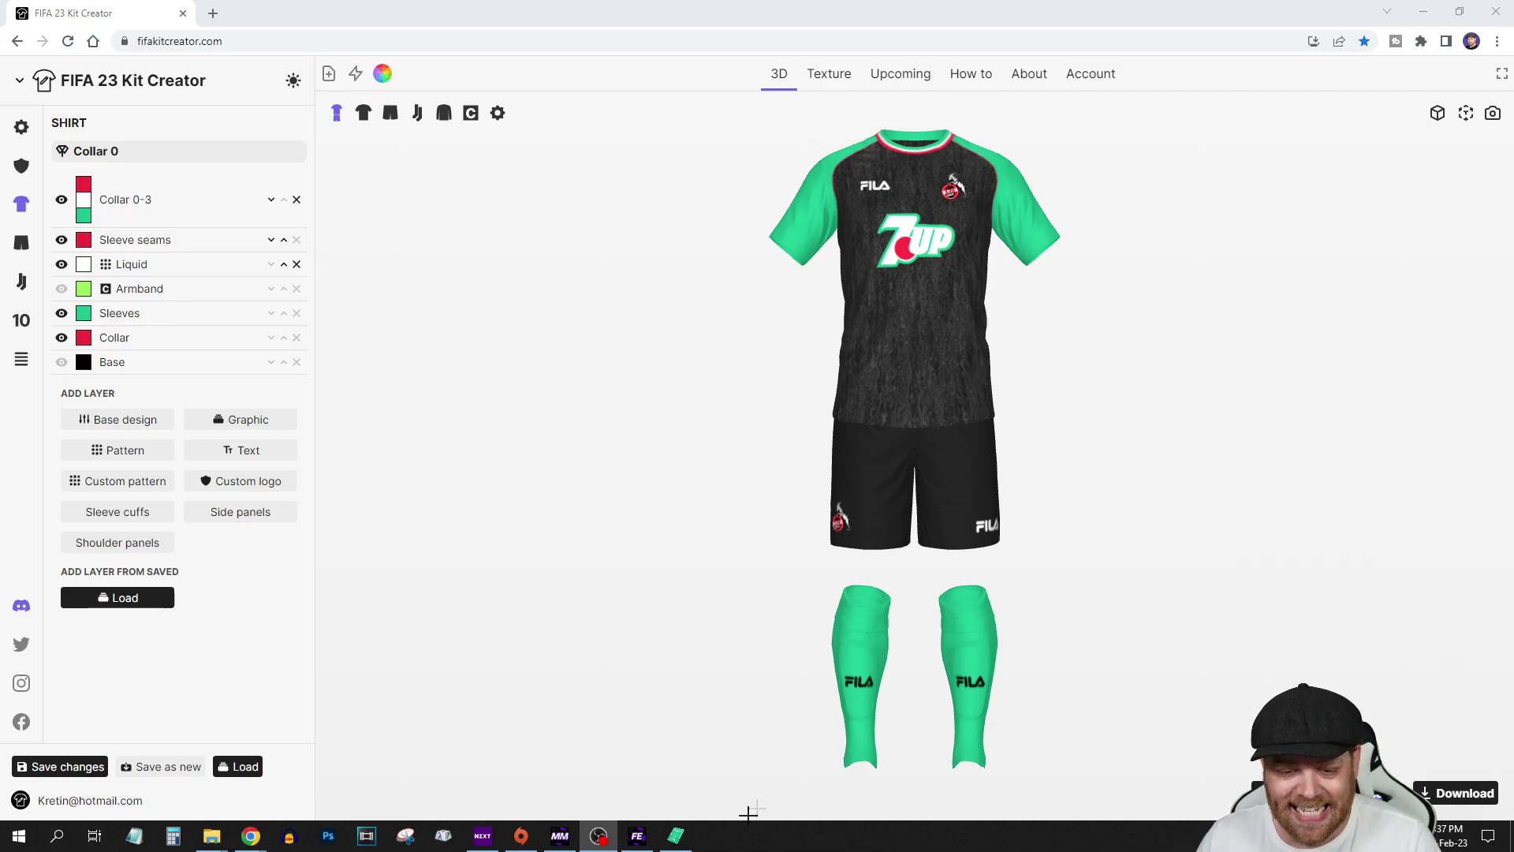
- Switch from the Kit Creator browser to the Revolution Database Master window via the taskbar
click(677, 834)
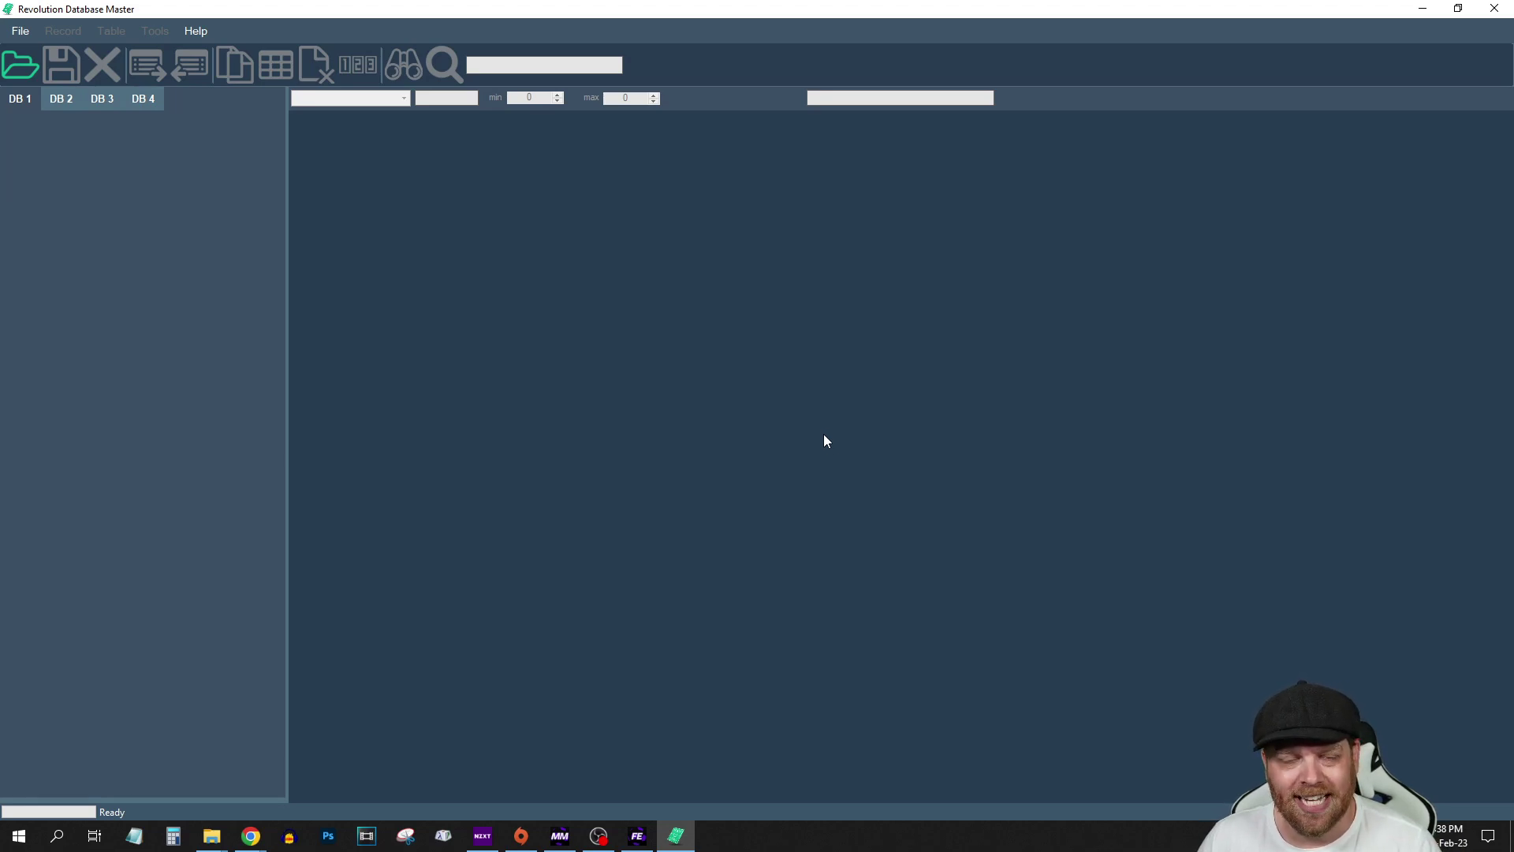
click(22, 69)
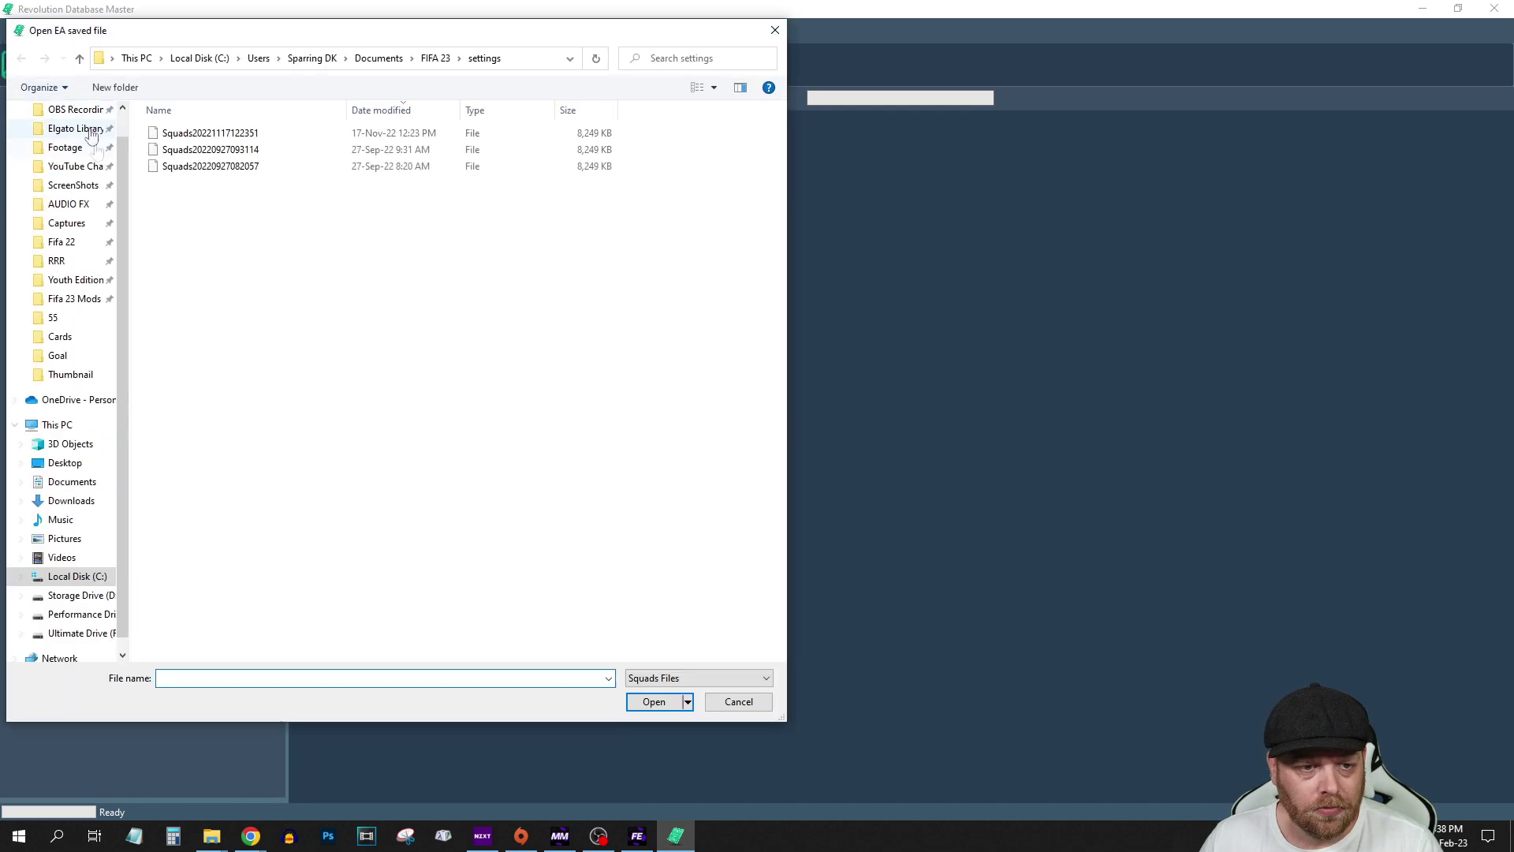
click(88, 483)
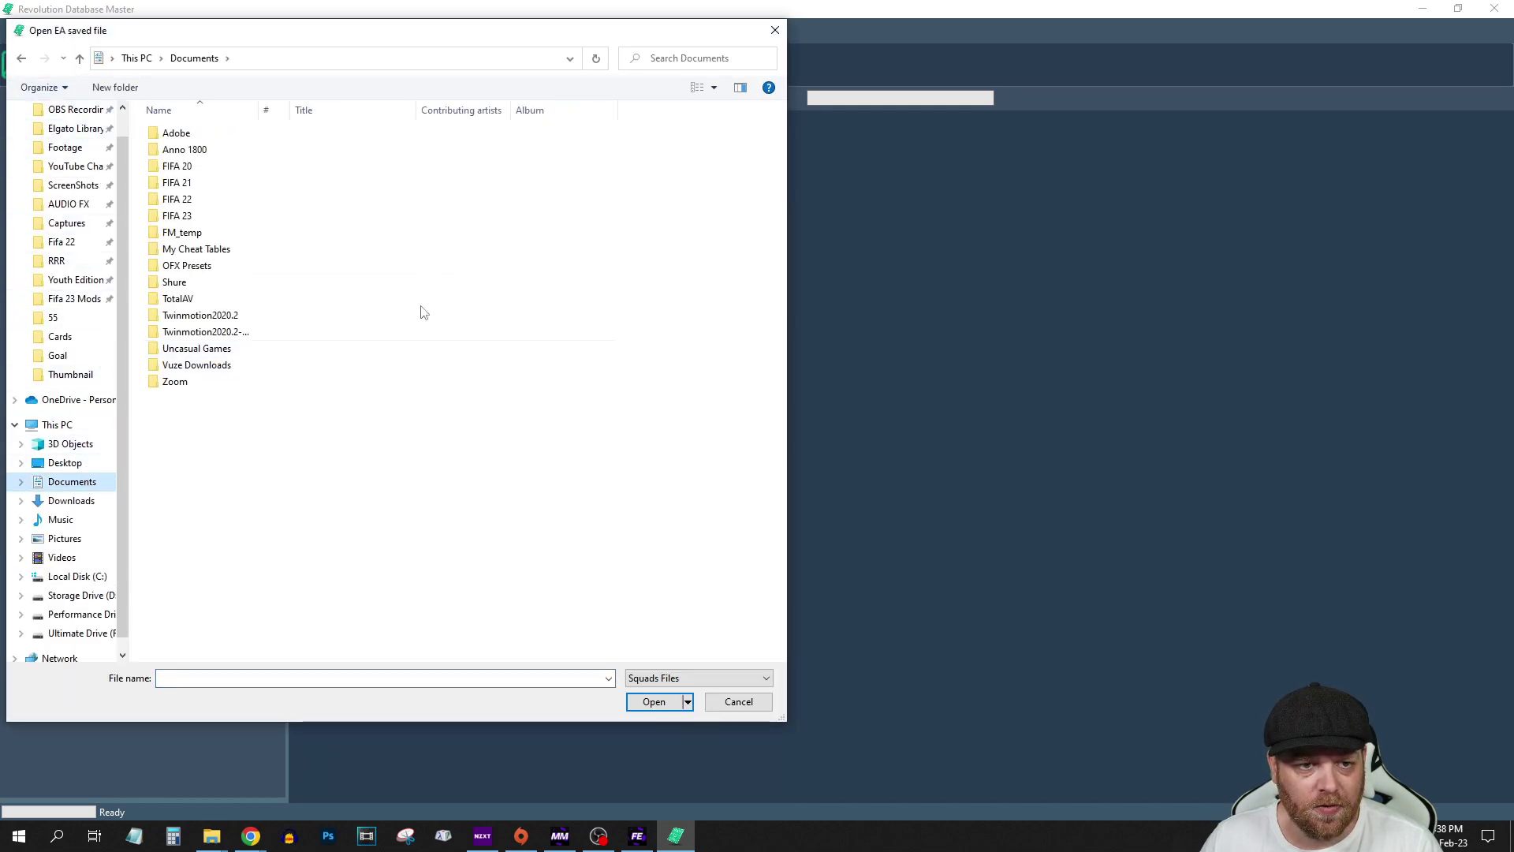
double_click(197, 224)
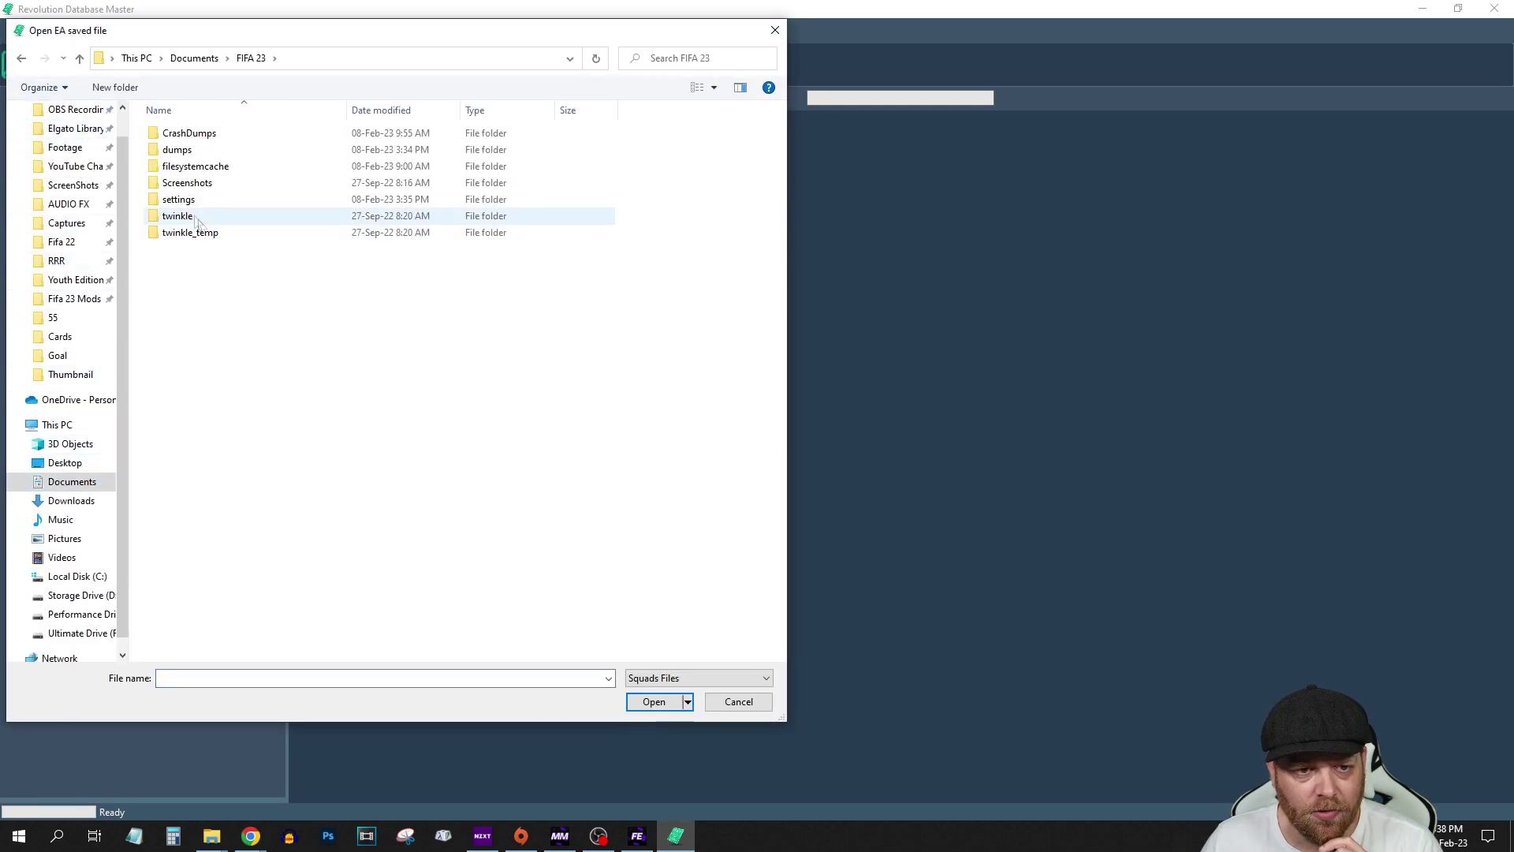
double_click(179, 200)
click(686, 677)
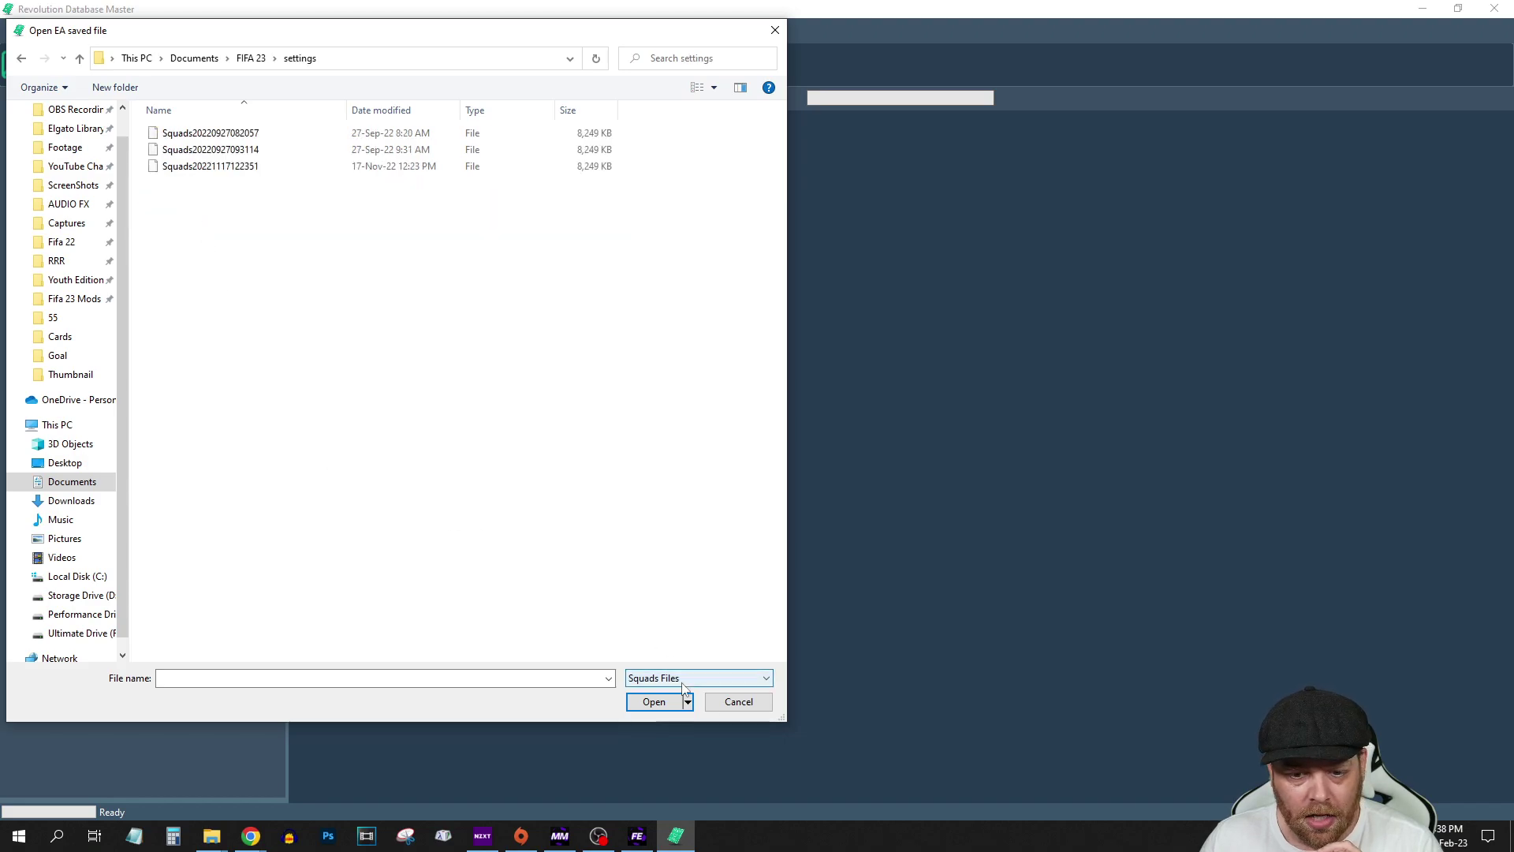
click(675, 707)
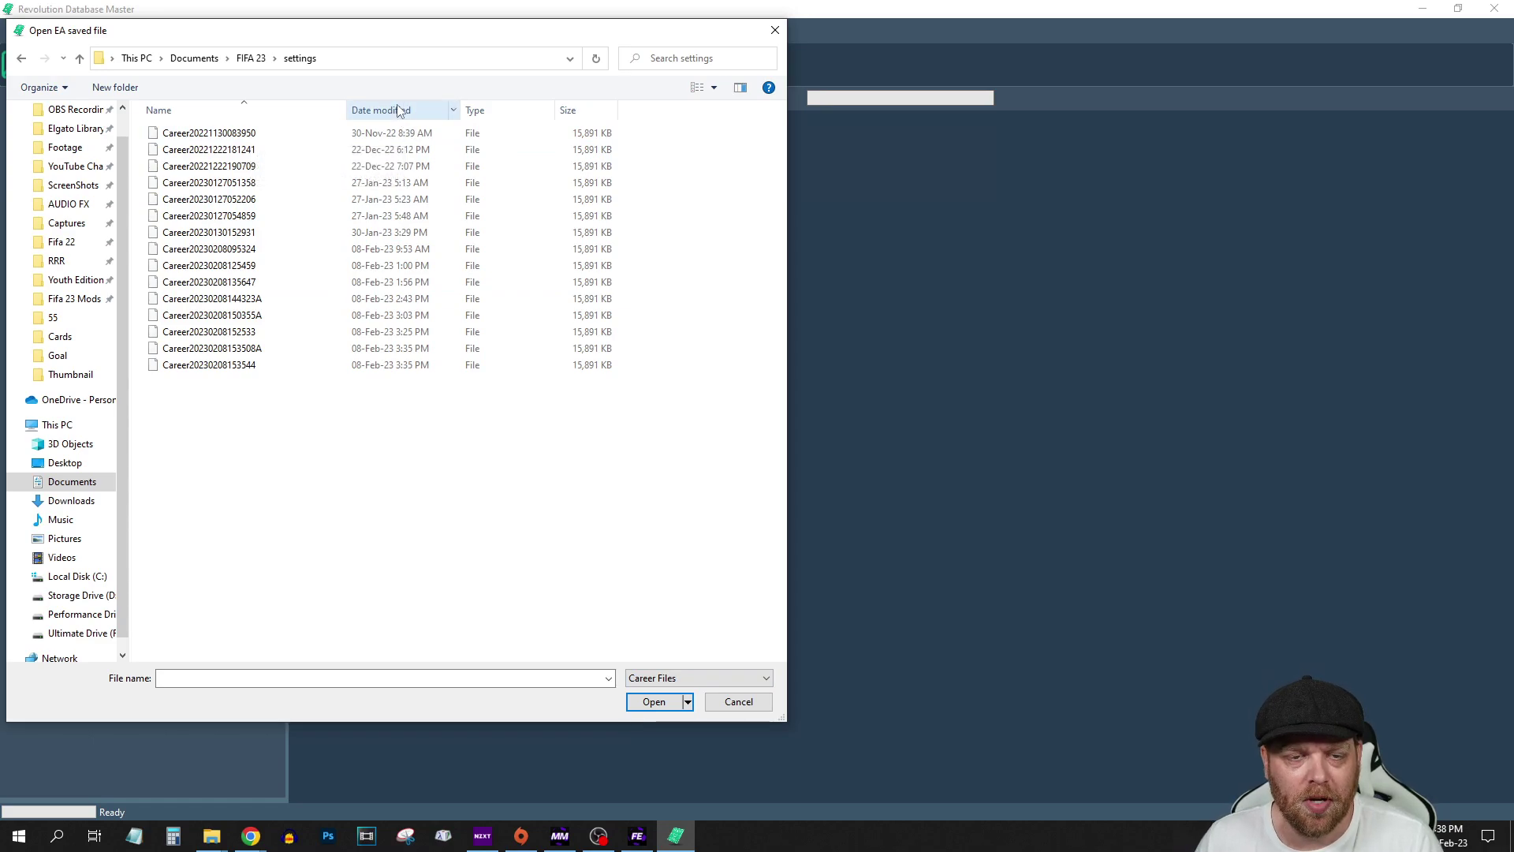
click(226, 134)
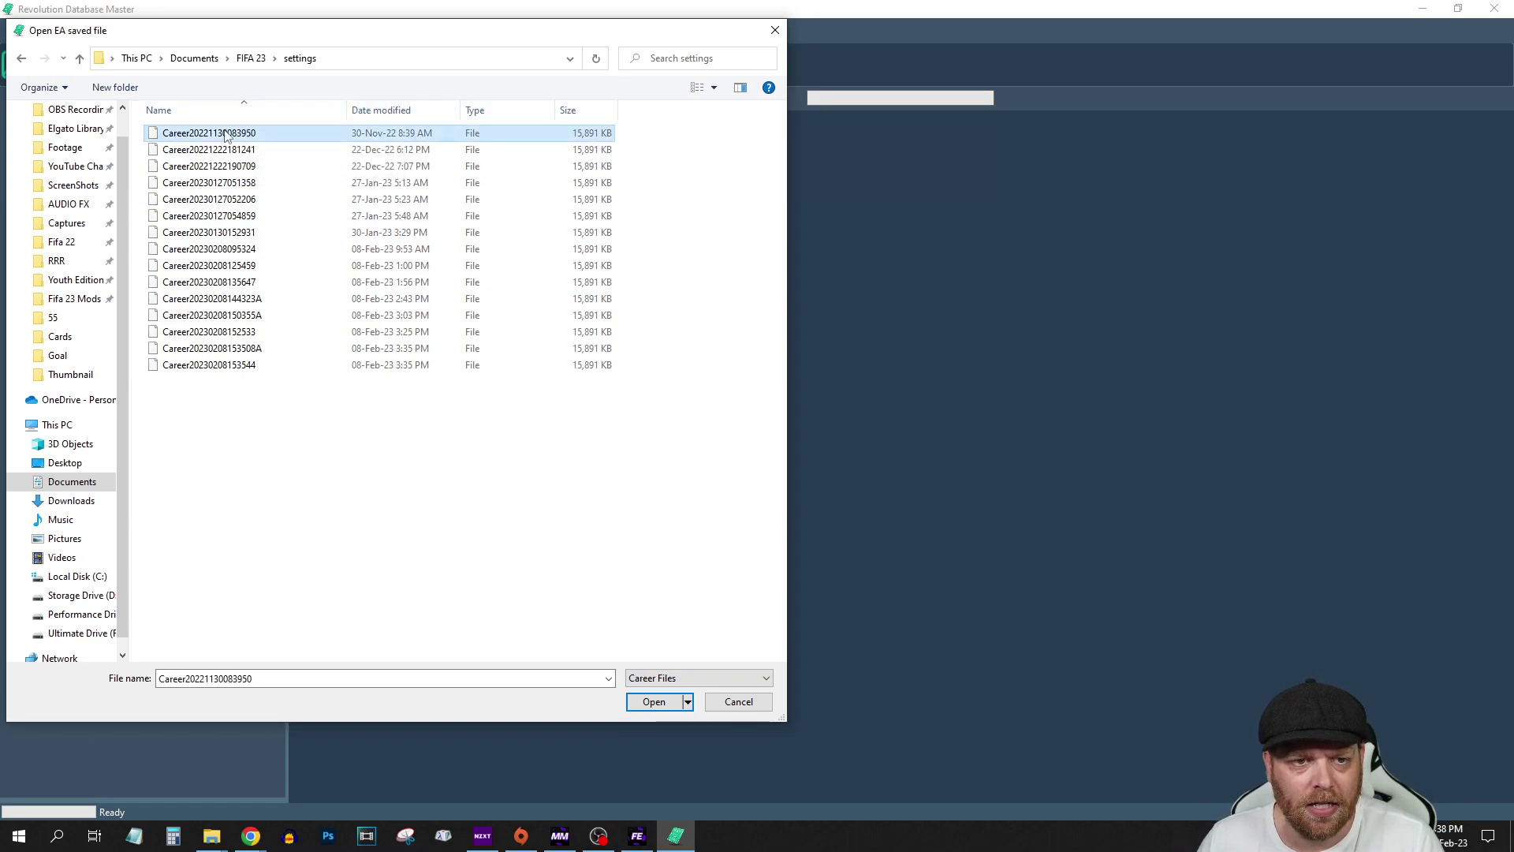
click(651, 704)
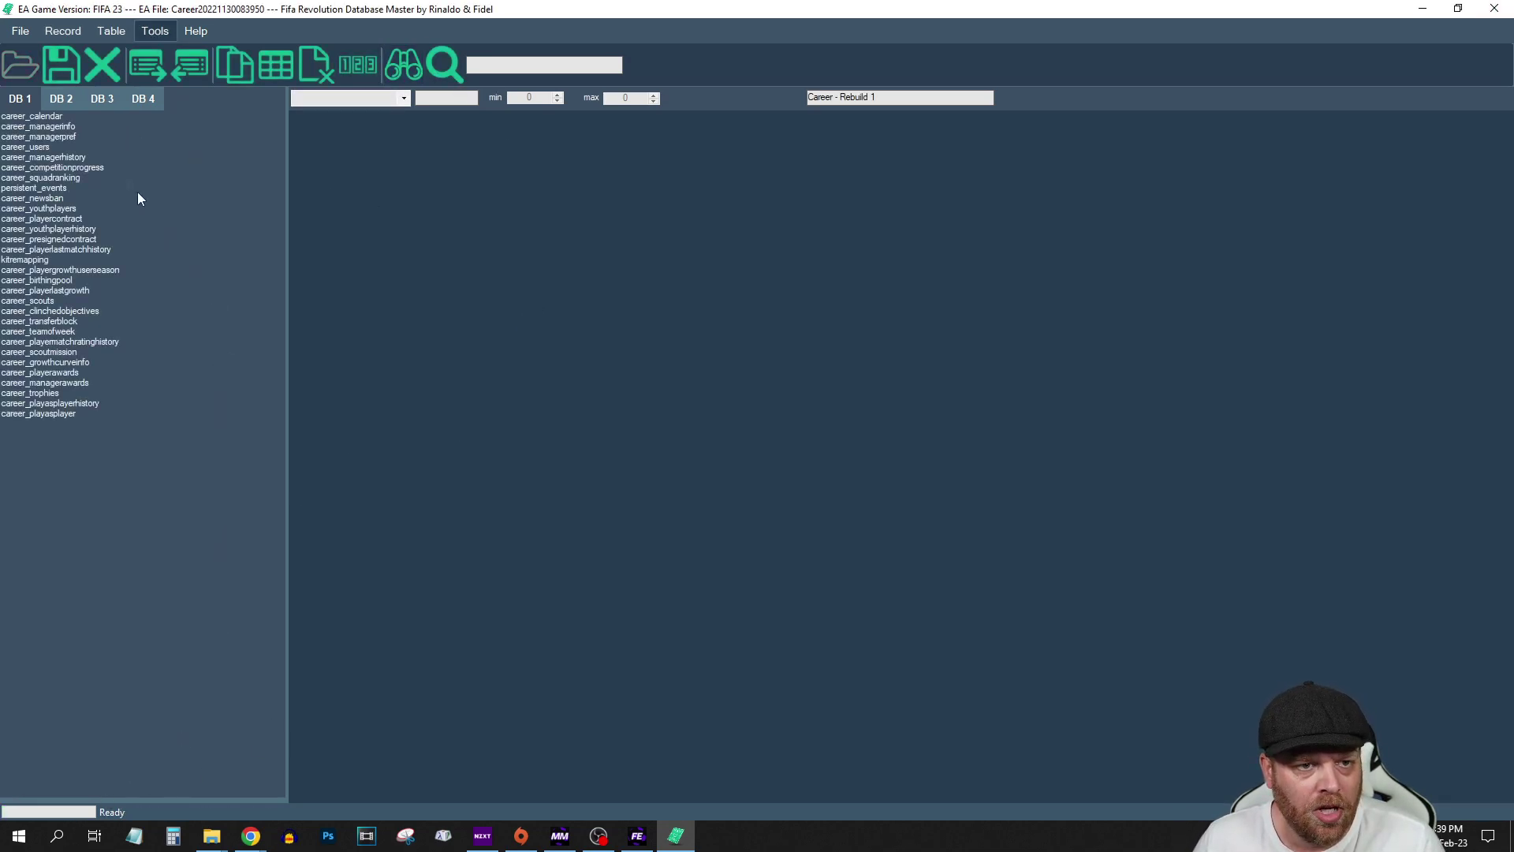
click(65, 103)
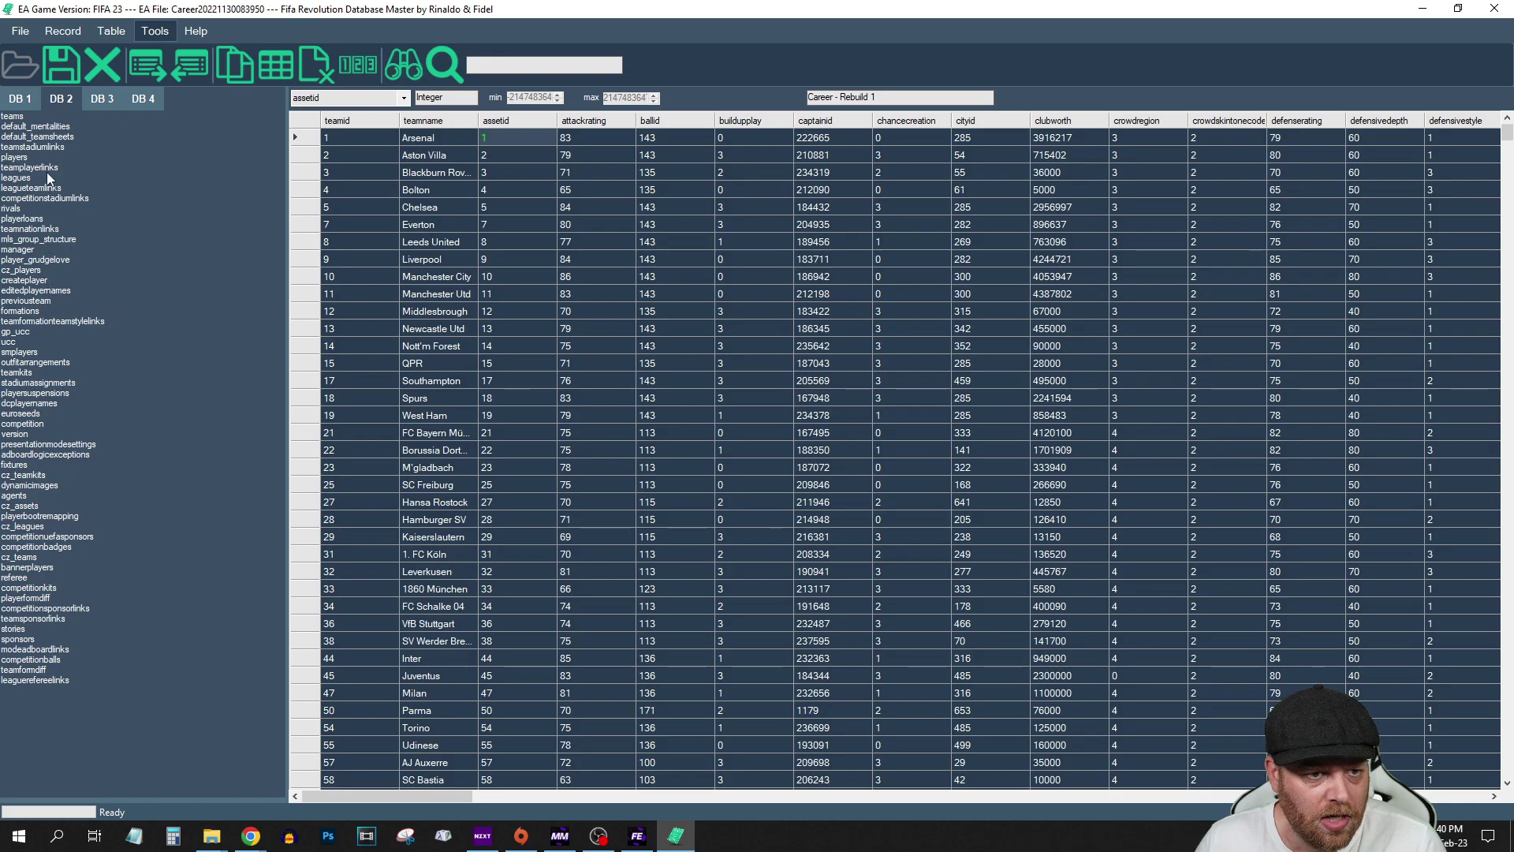
- Export the teamkits table as a text file into the kit (1) folder
click(25, 373)
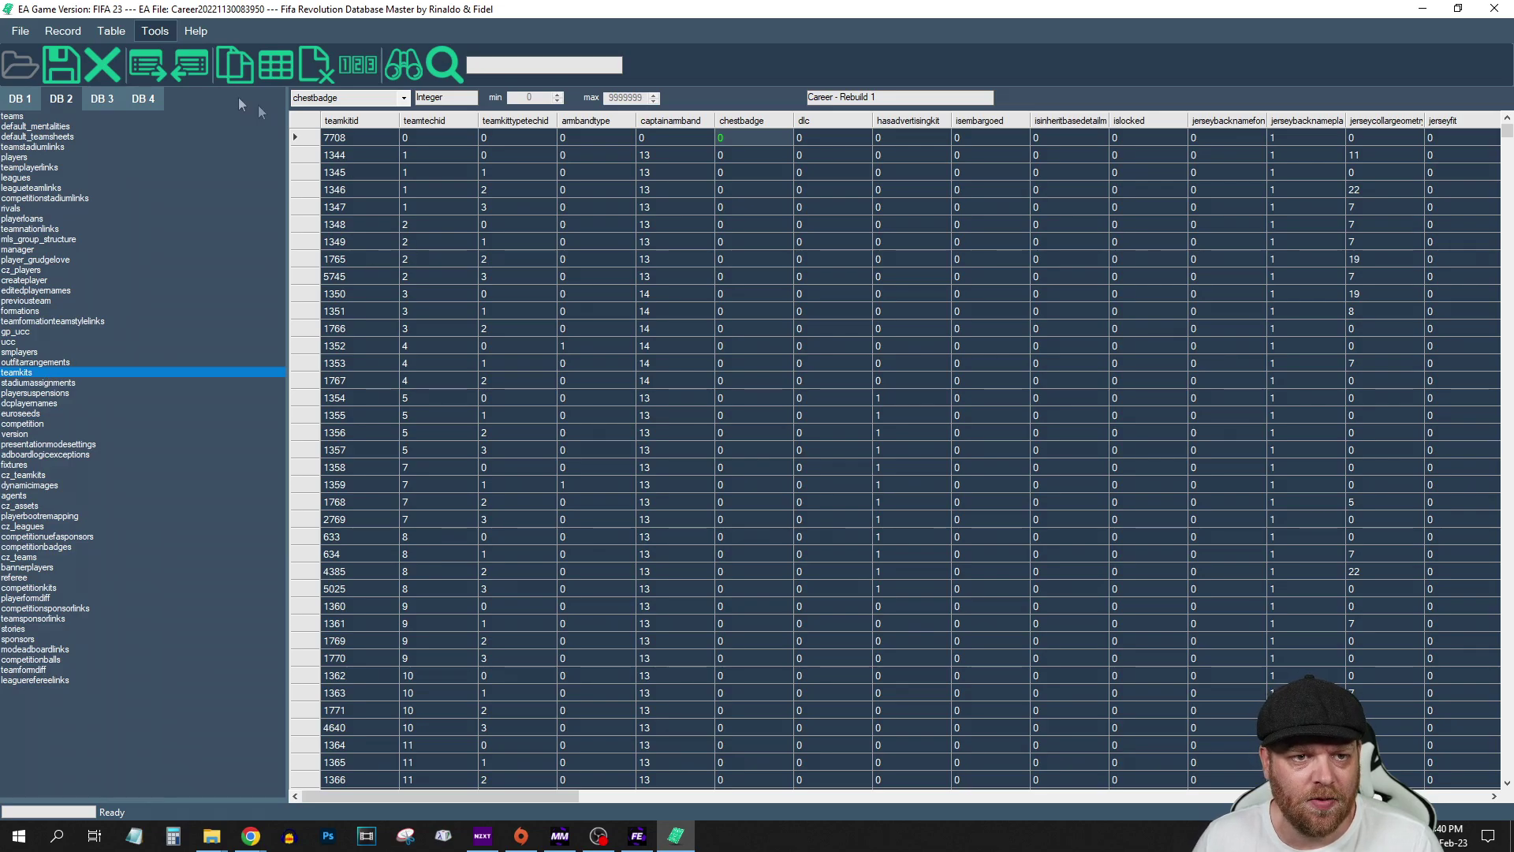
click(148, 64)
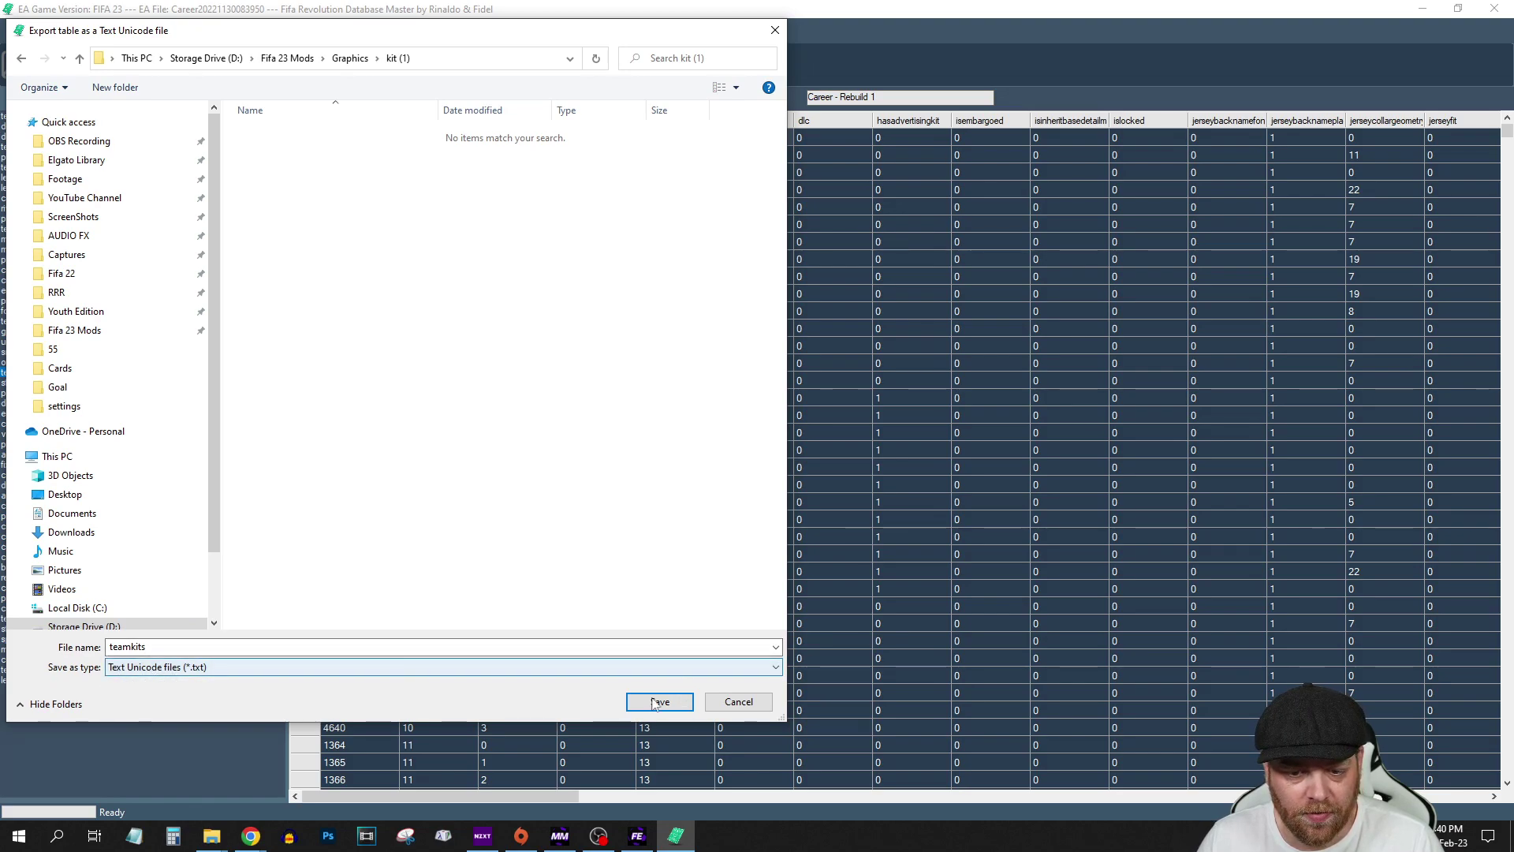
click(660, 701)
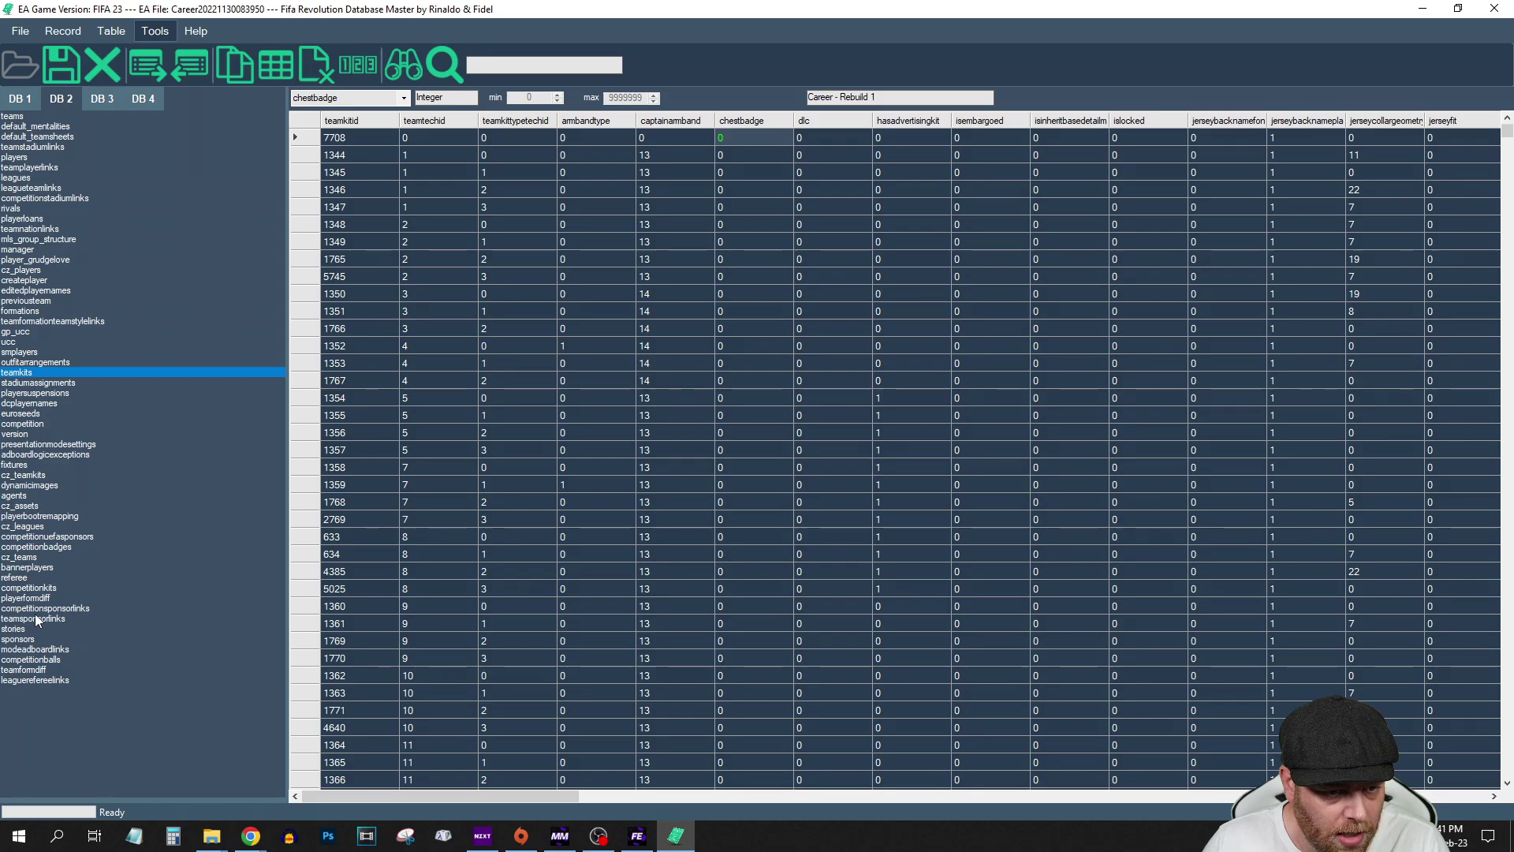
- Export the competitionkits table as a text file into the same folder
click(36, 589)
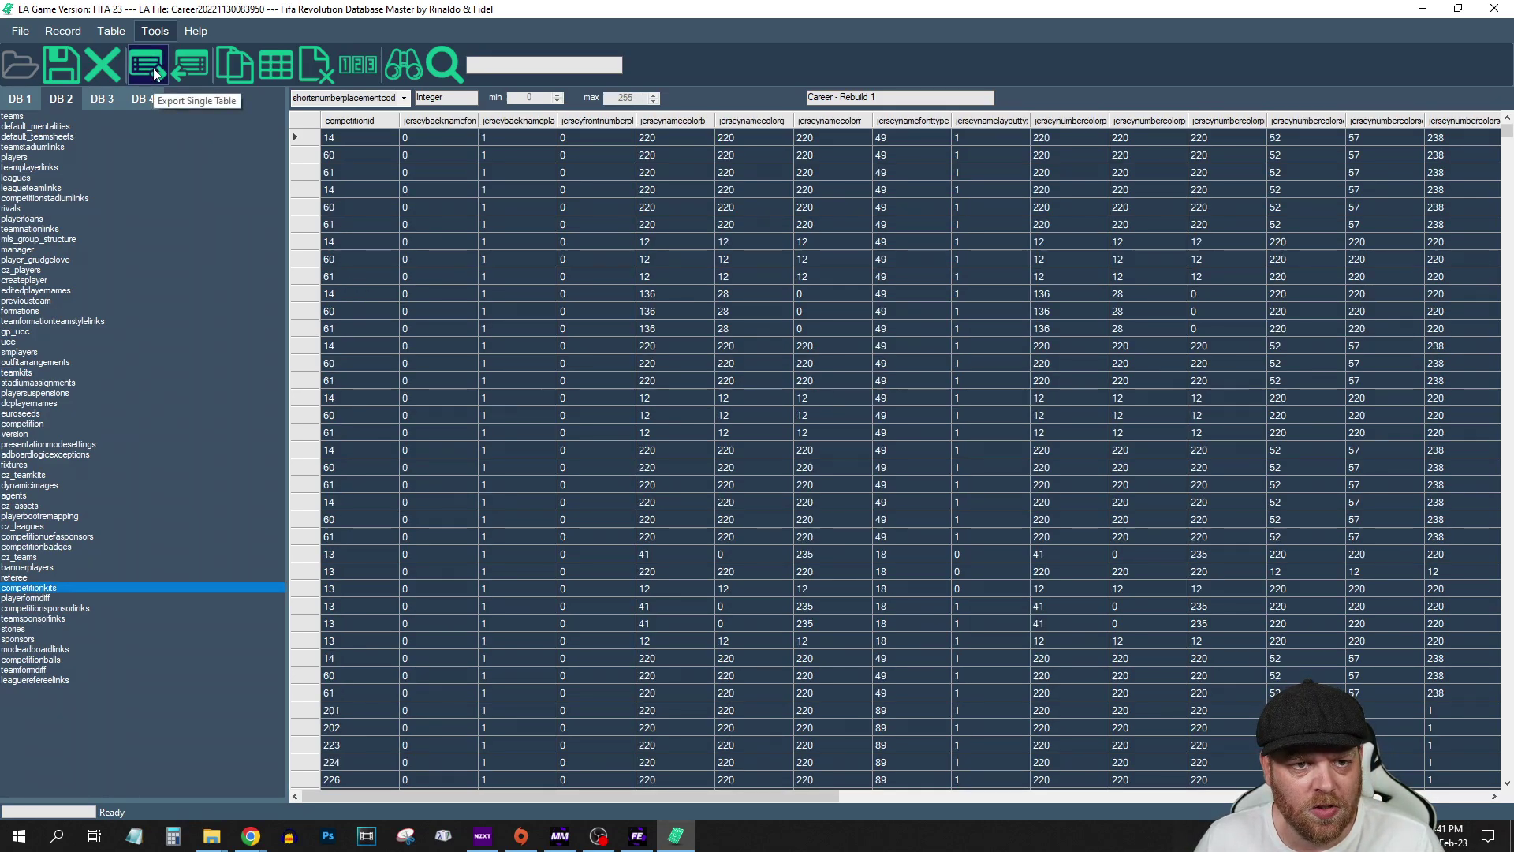
click(155, 72)
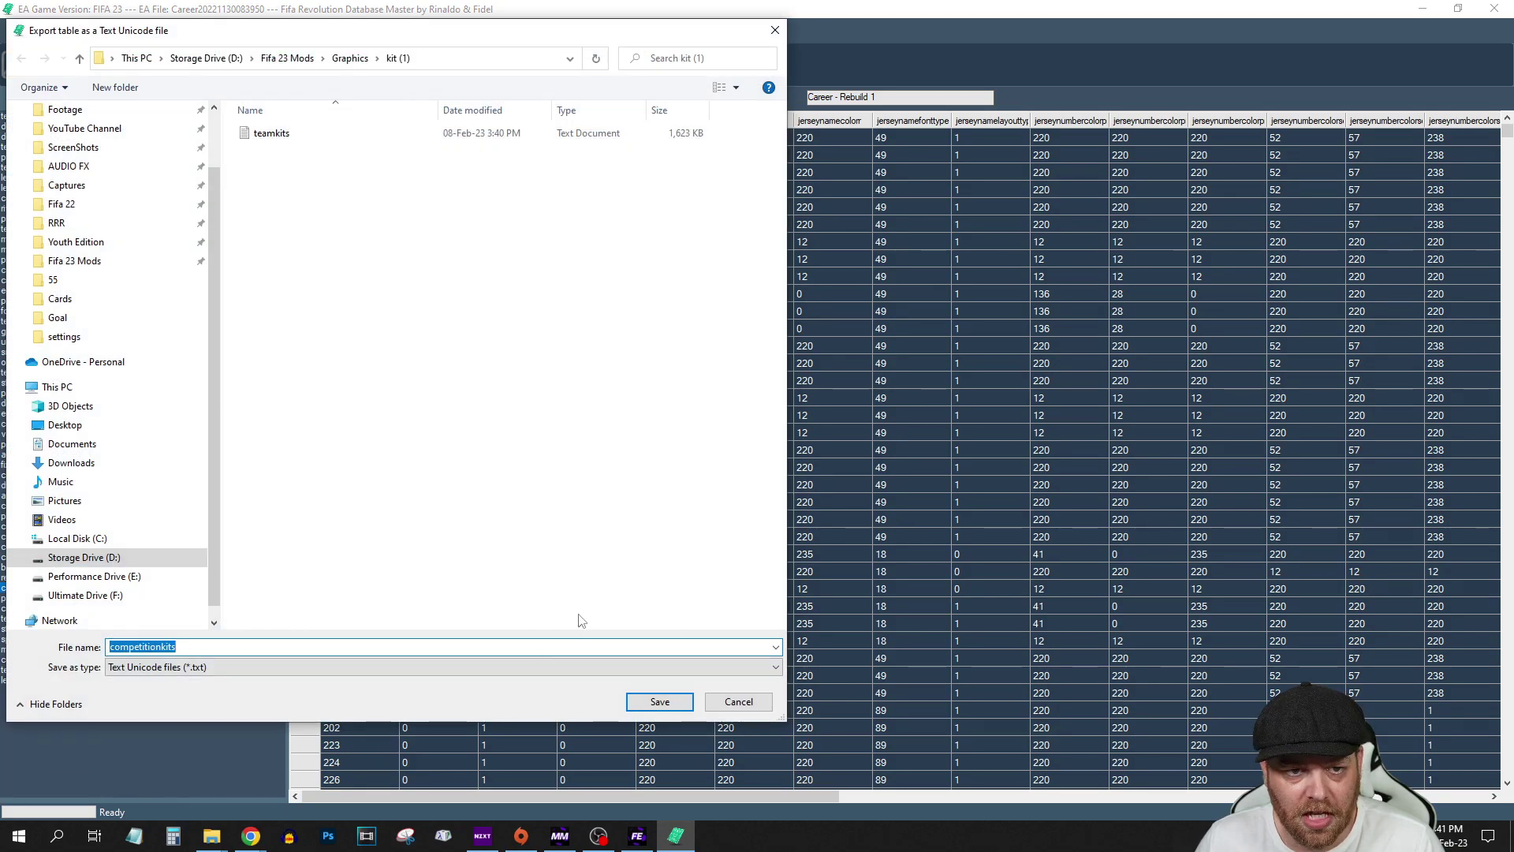
key(Return)
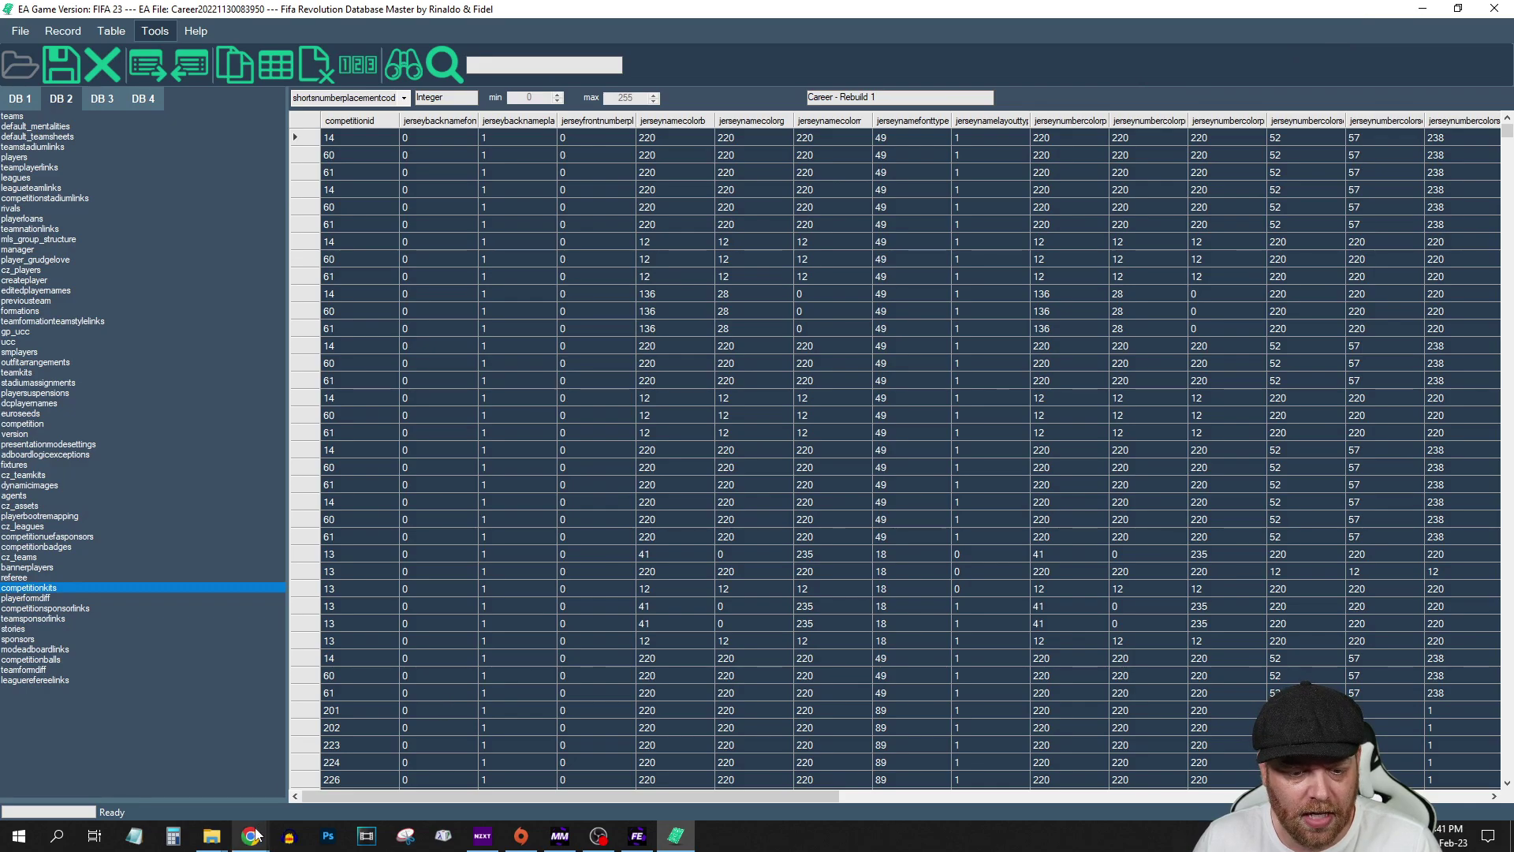
- Return to the Kit Creator in Chrome and show the site's Tools list
mouse_move(252, 838)
click(236, 781)
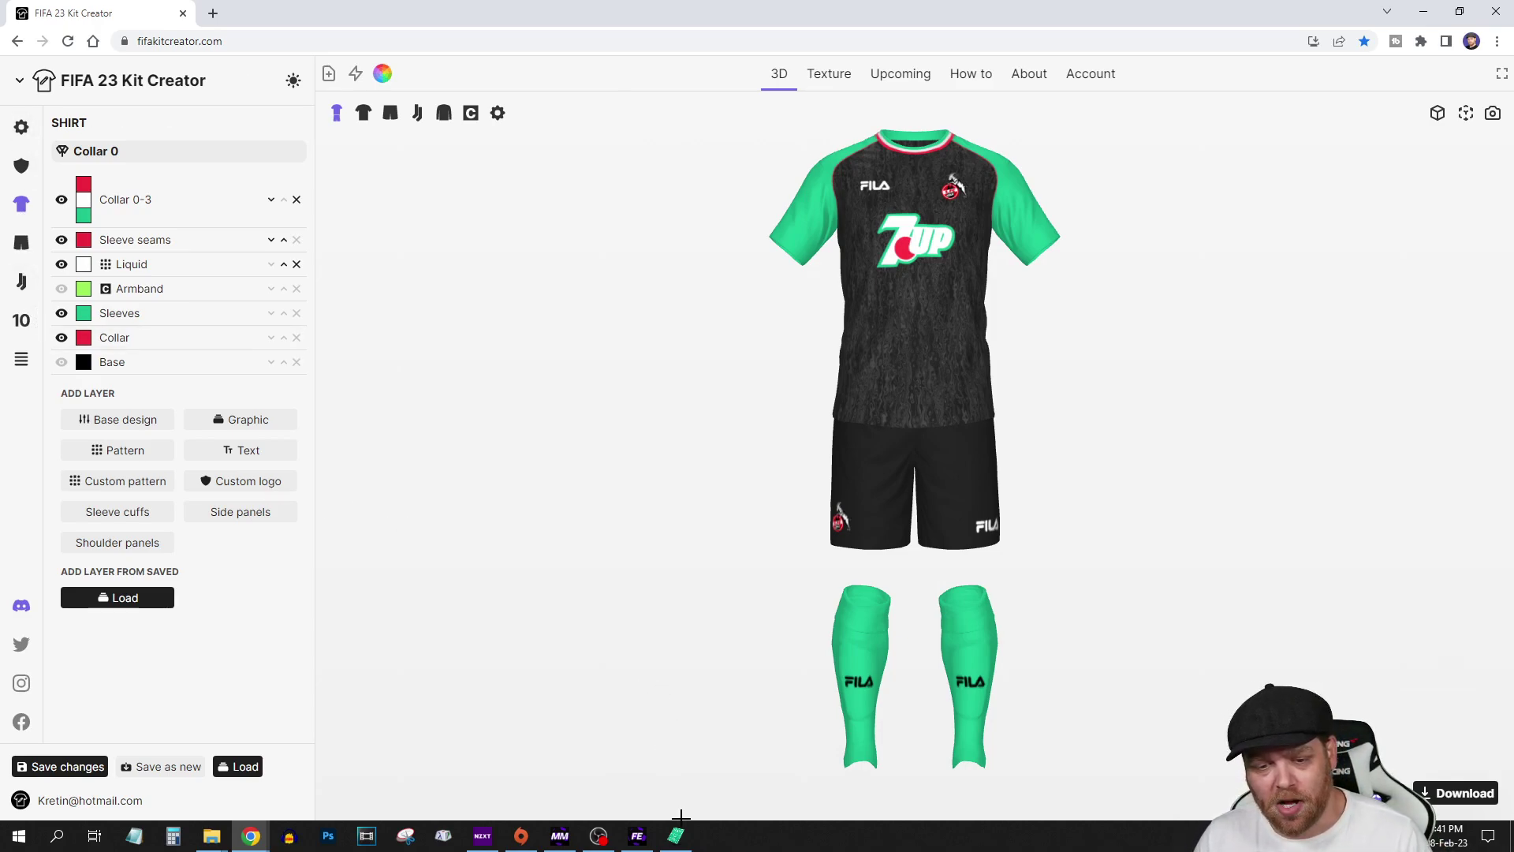
mouse_move(687, 843)
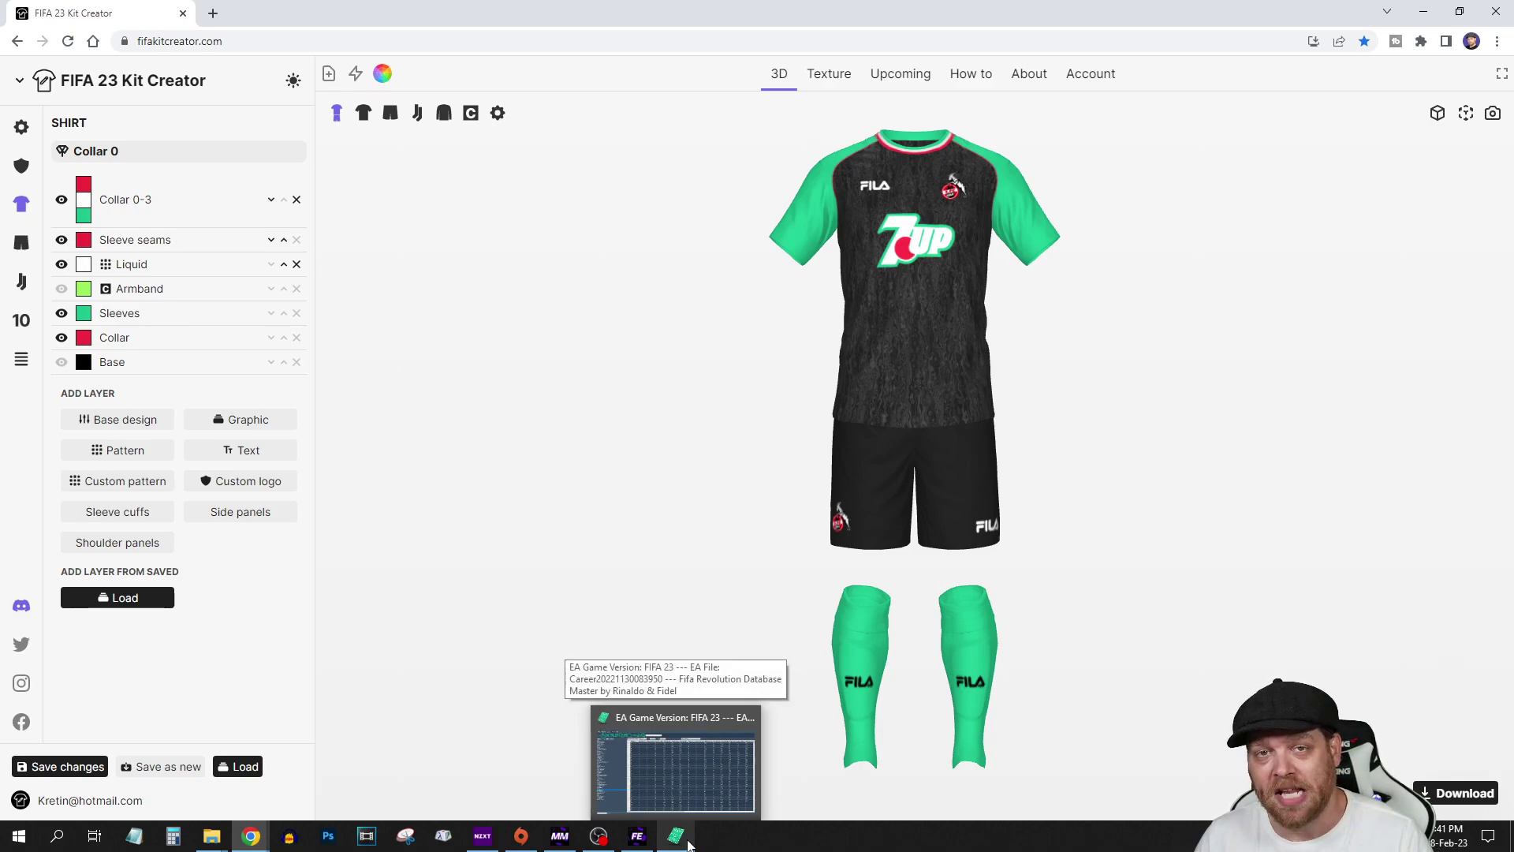
click(23, 368)
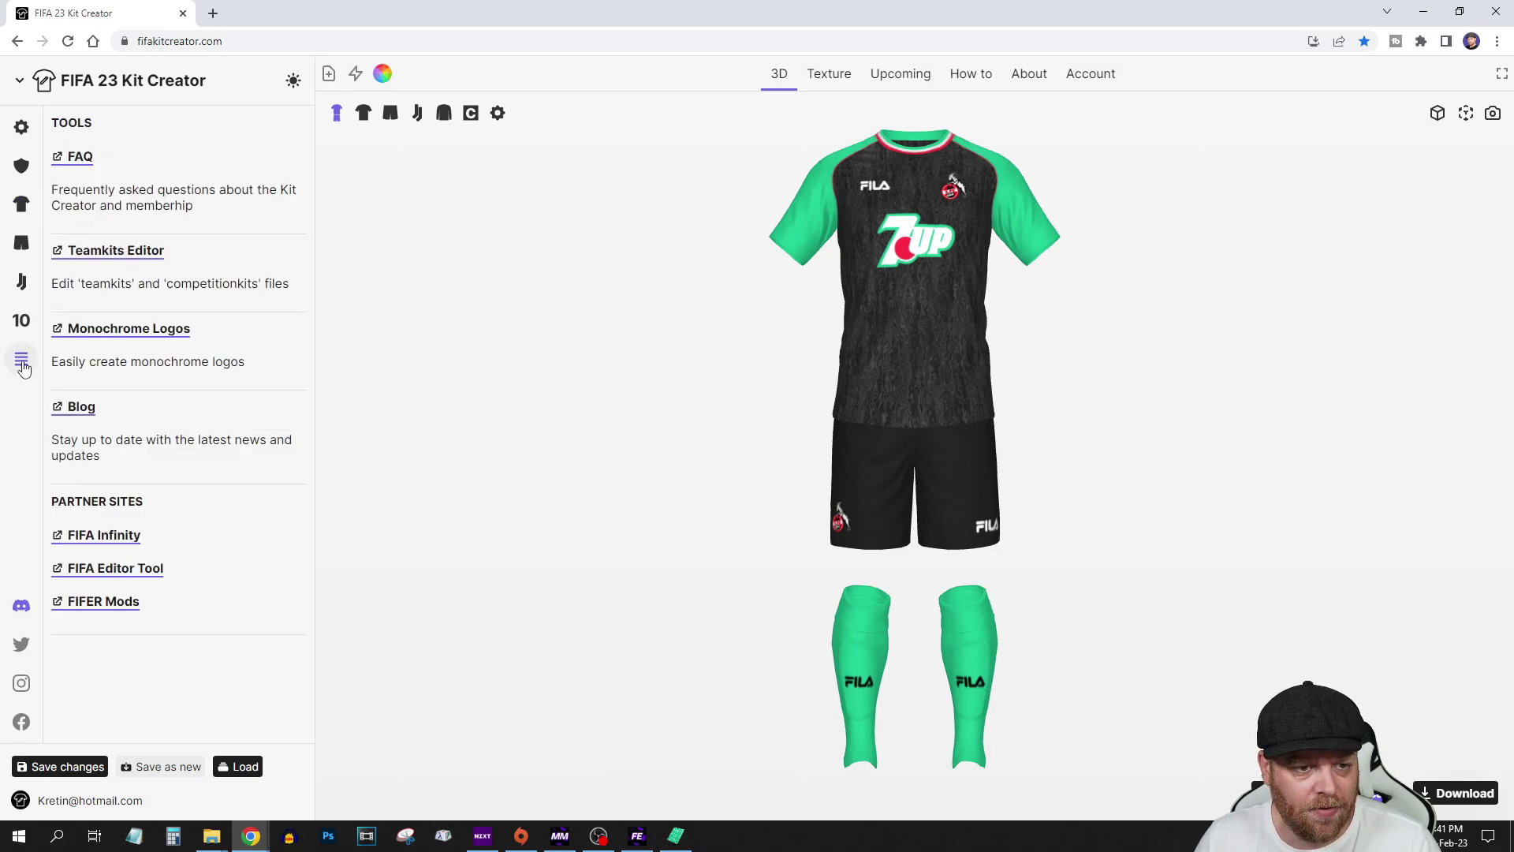
- Open the Teamkits Editor and load the teamkits text file from the Graphics folder
click(130, 252)
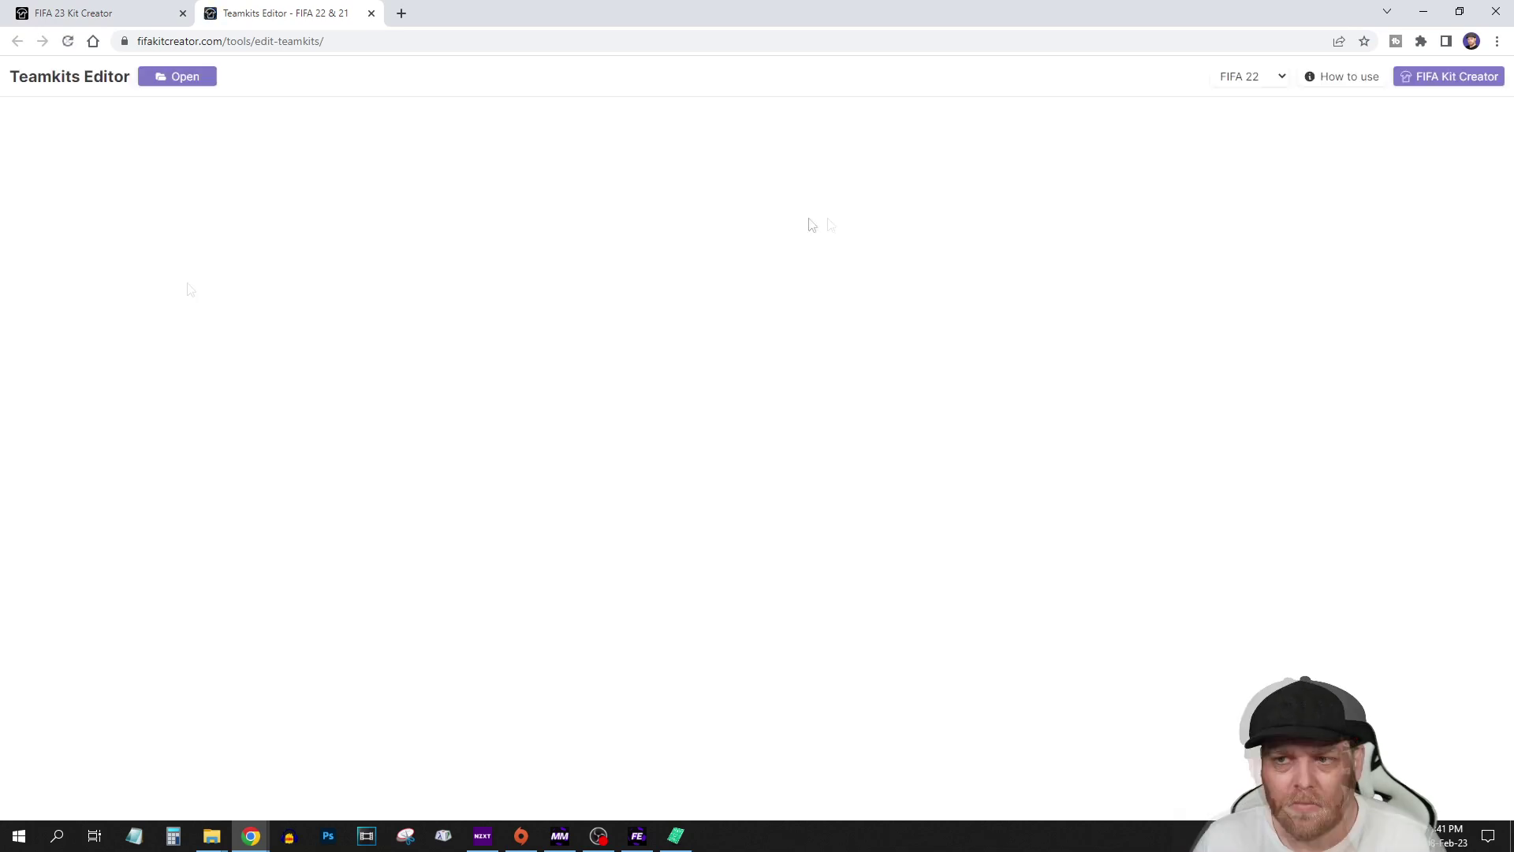
click(186, 82)
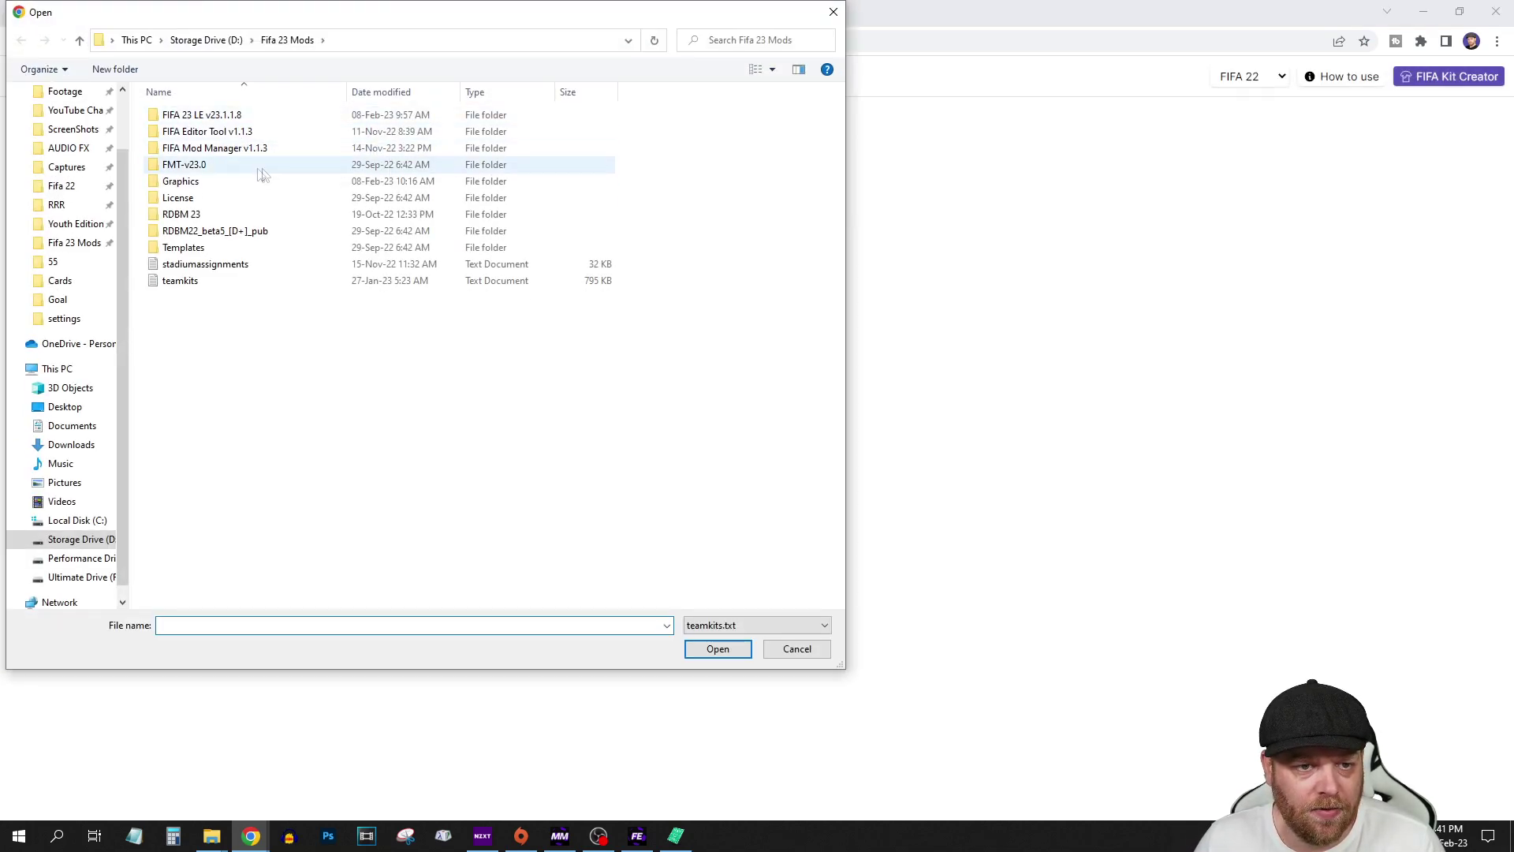
double_click(260, 181)
double_click(191, 132)
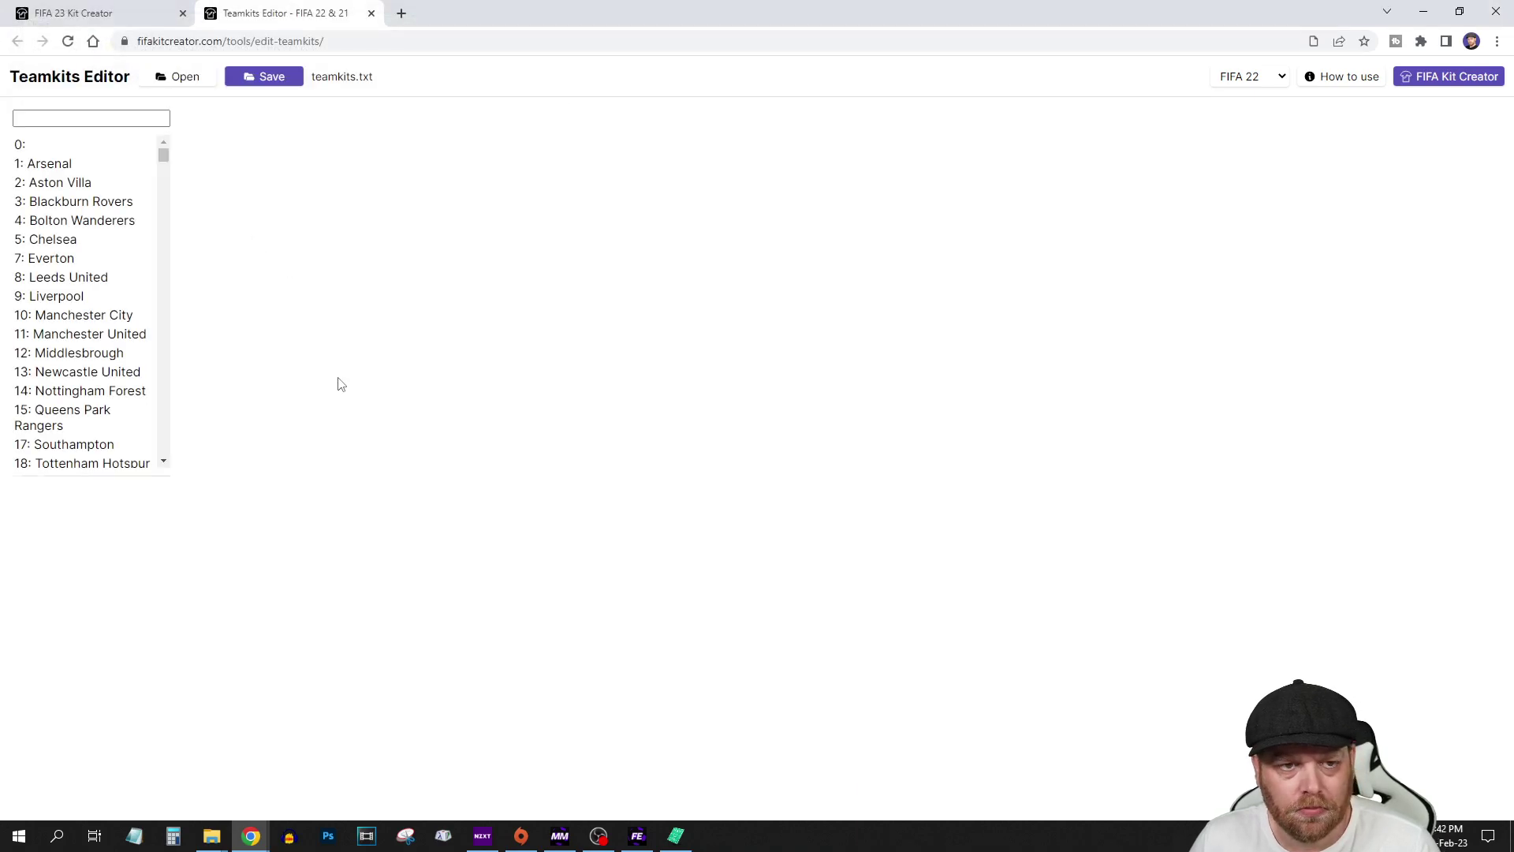
- Search the team list for 'fc k' and select 1. FC Köln
click(70, 121)
click(63, 117)
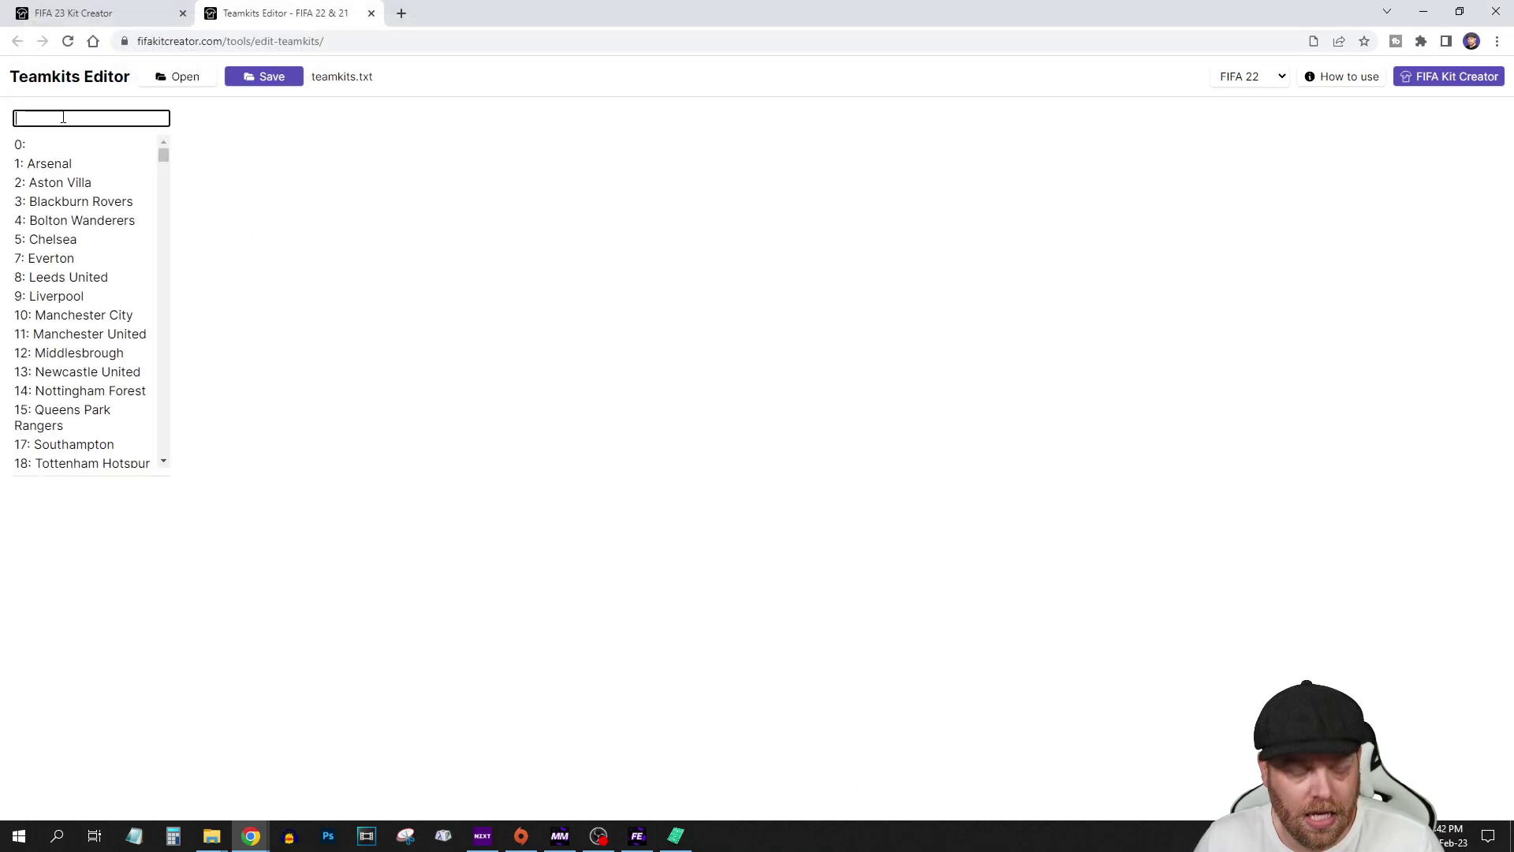
text(fc k)
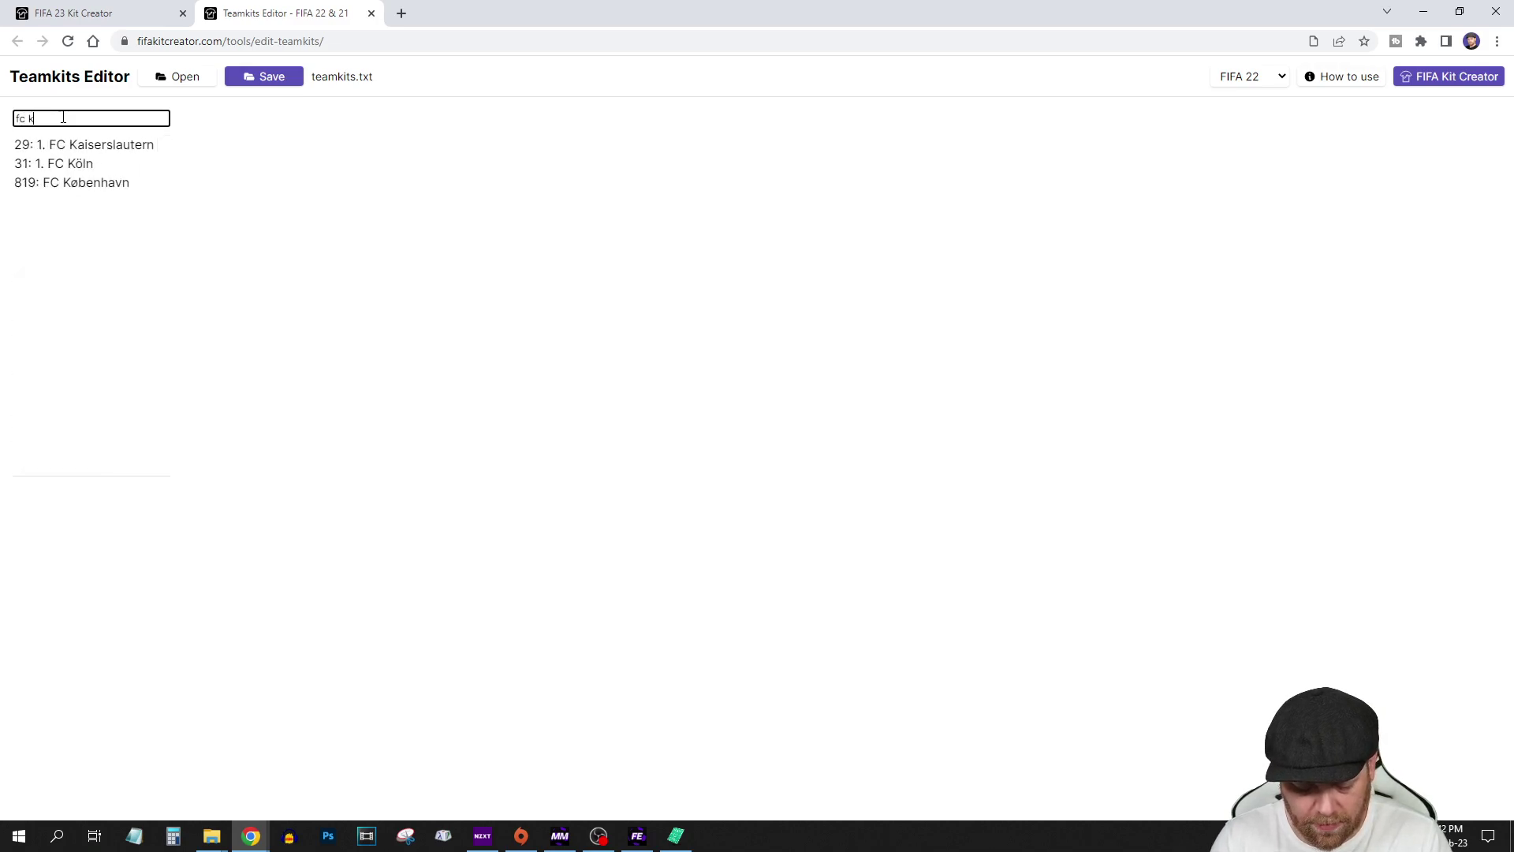
text(o)
key(BackSpace)
key(BackSpace)
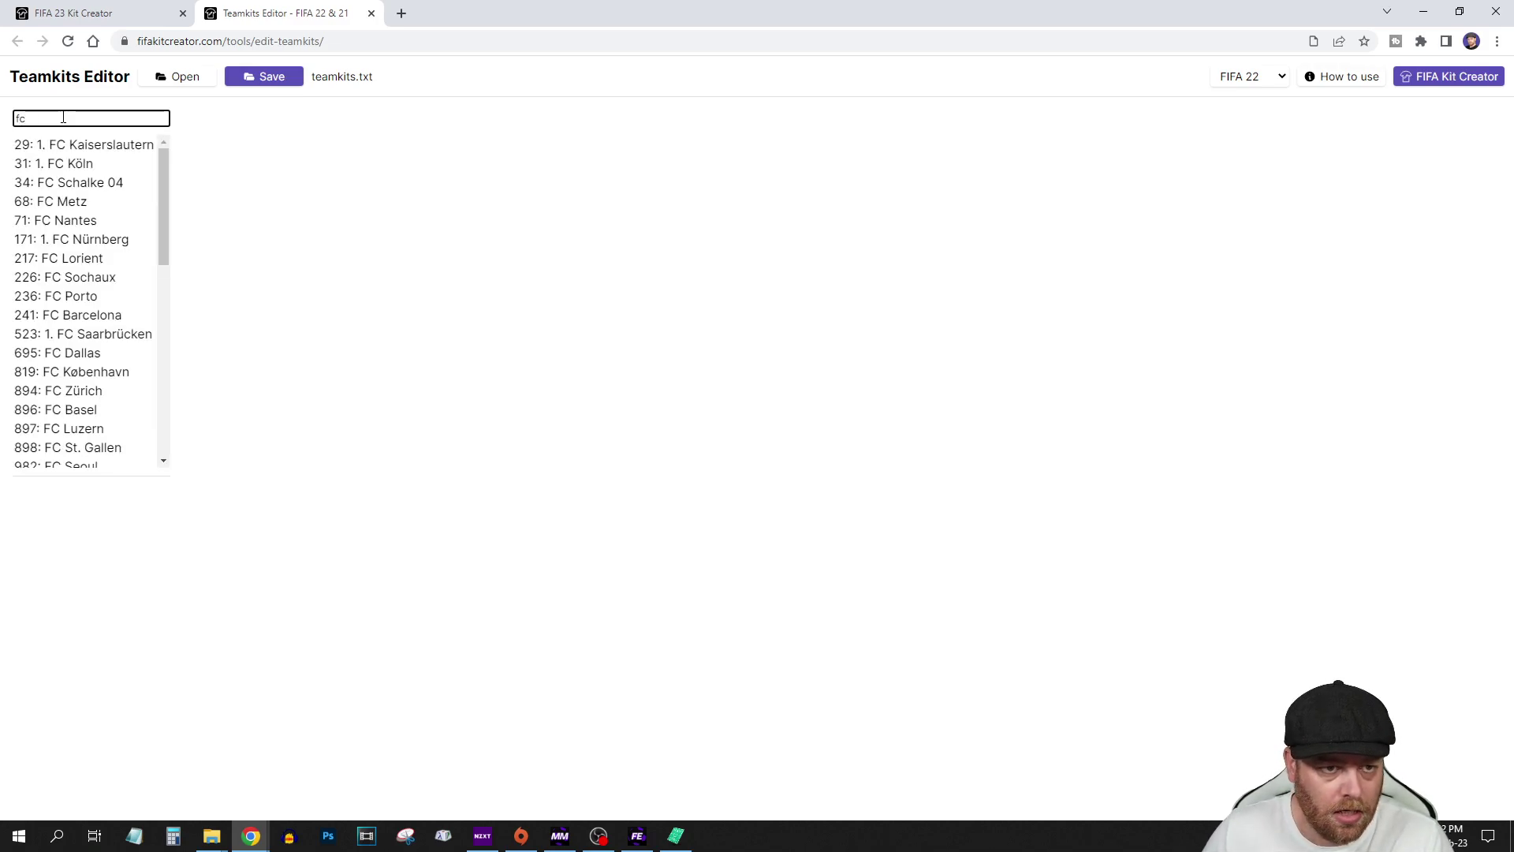
click(86, 164)
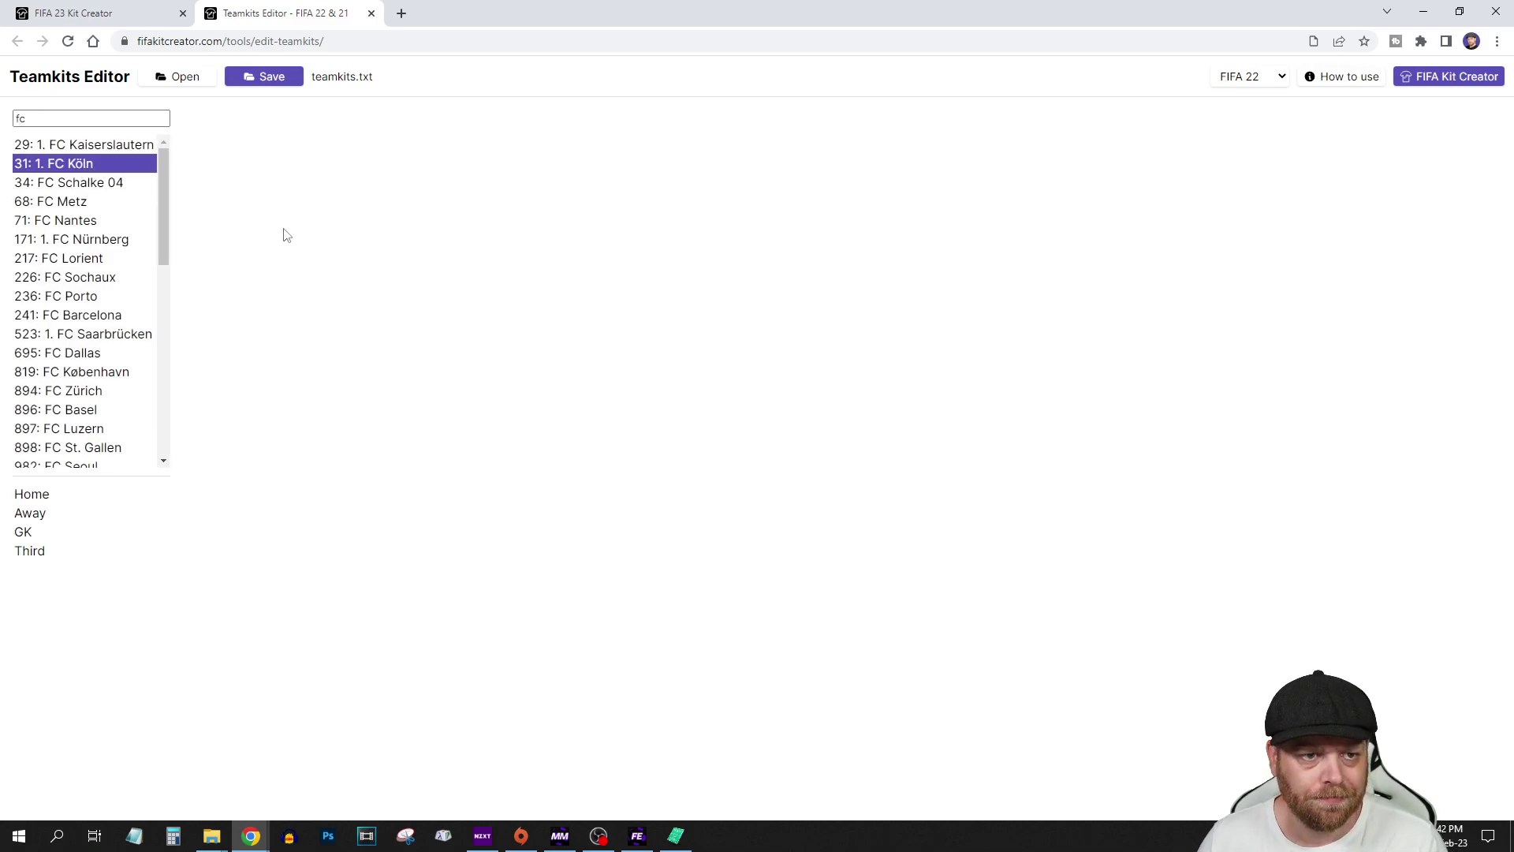
- Flip between 1. FC Köln's Home, Third and Away kits, ending on Home
click(45, 495)
click(40, 550)
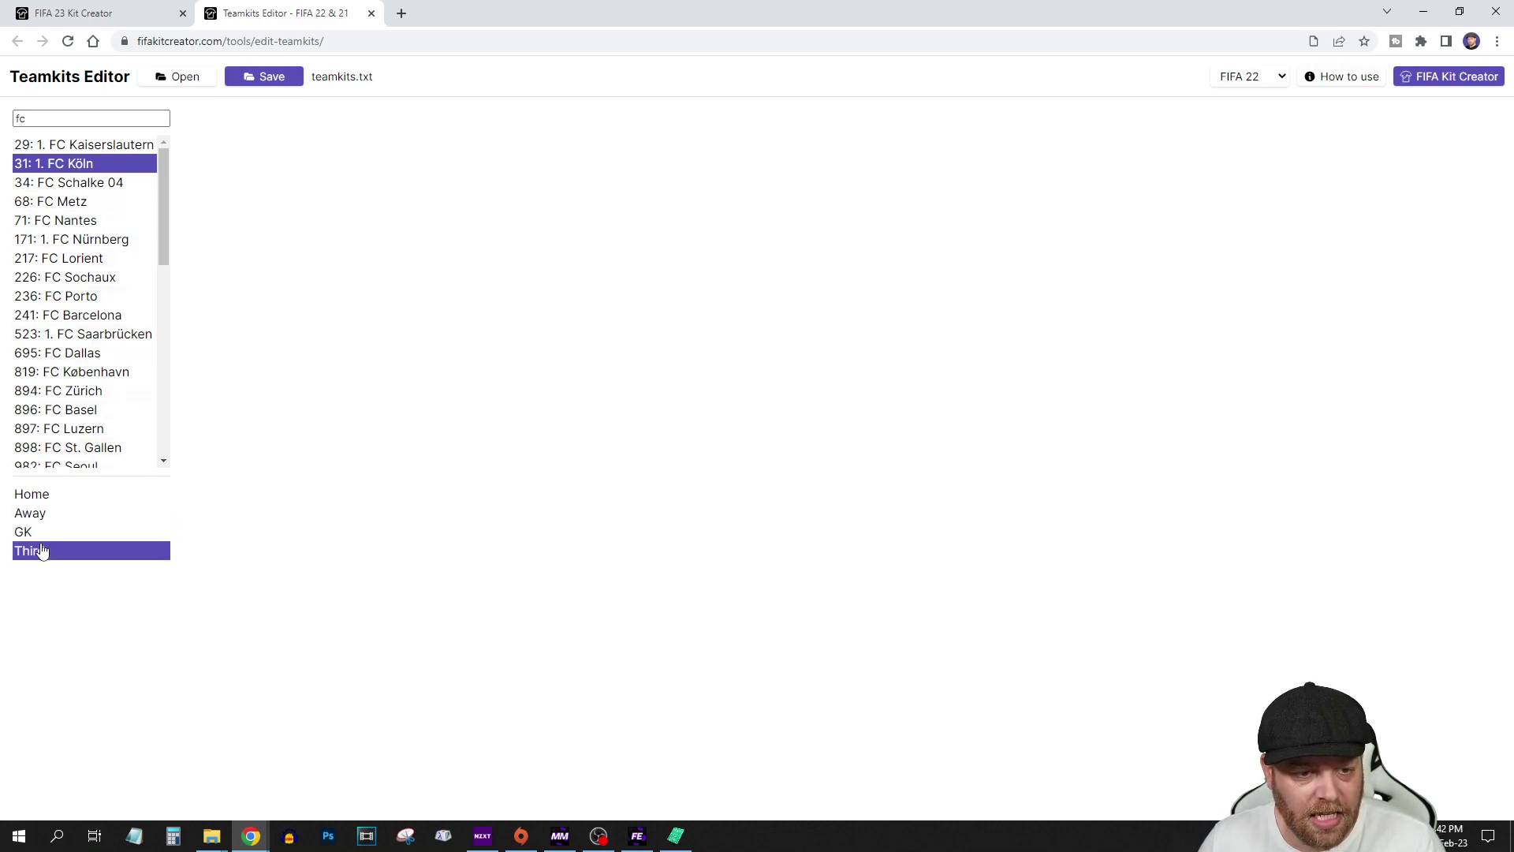
click(37, 497)
click(37, 552)
click(44, 505)
click(44, 553)
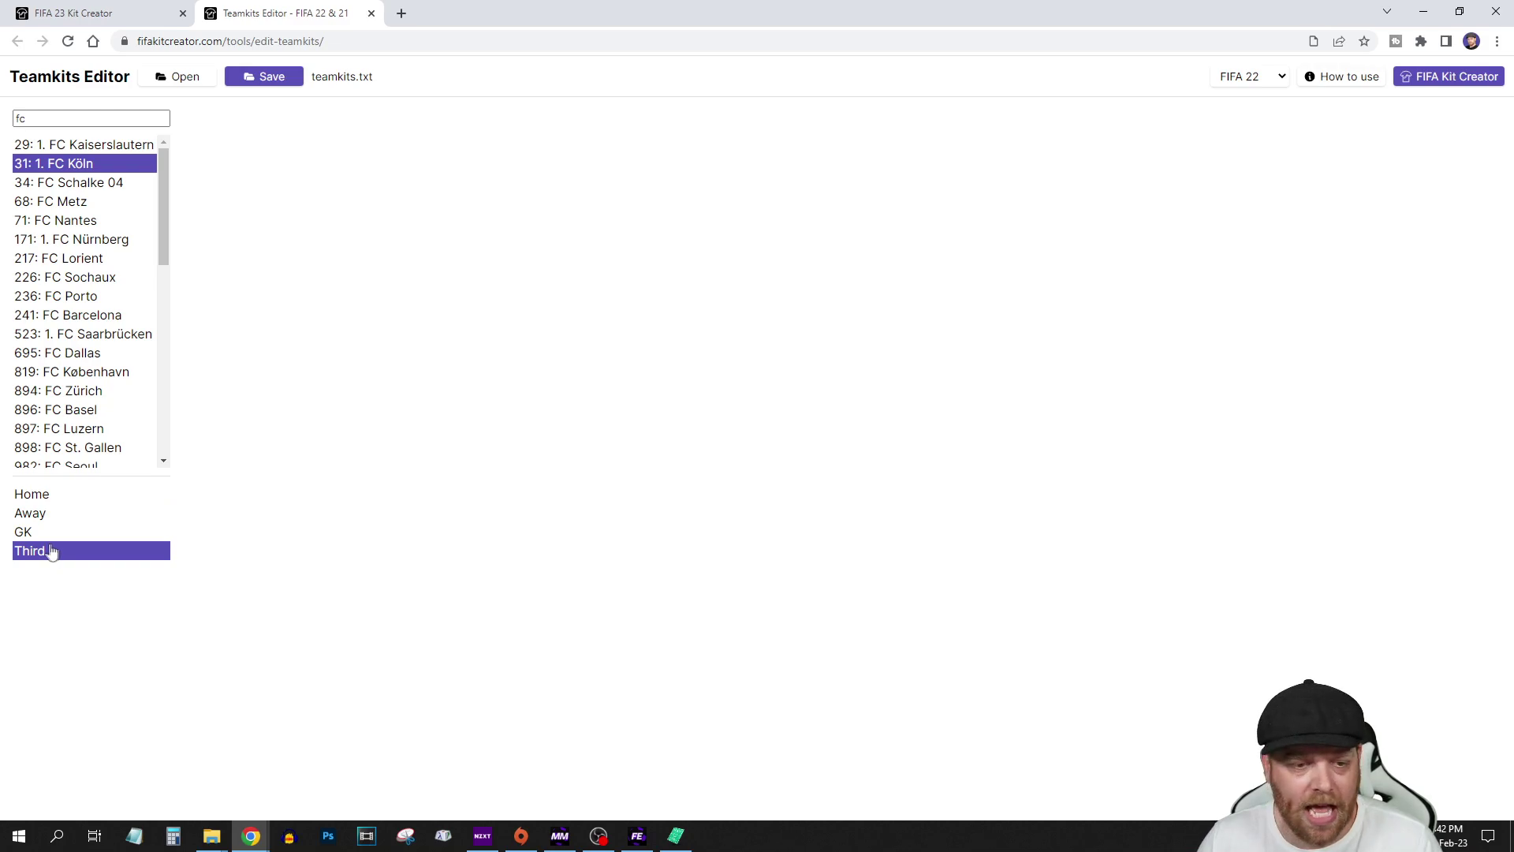
click(60, 514)
click(62, 499)
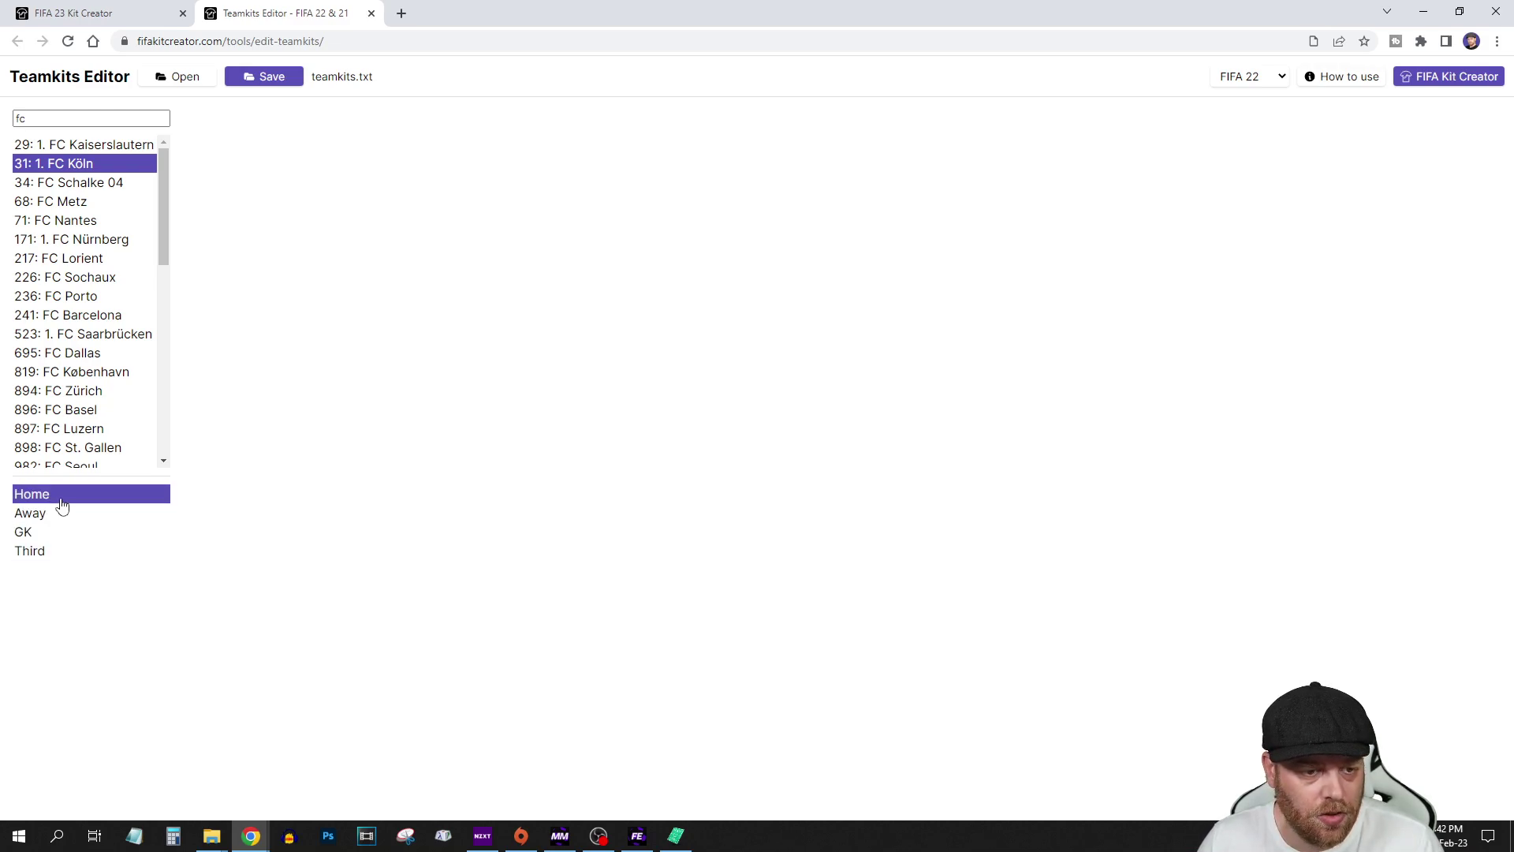
- Load settings.json from the kit (1) folder into the 1. FC Köln Home kit
click(52, 499)
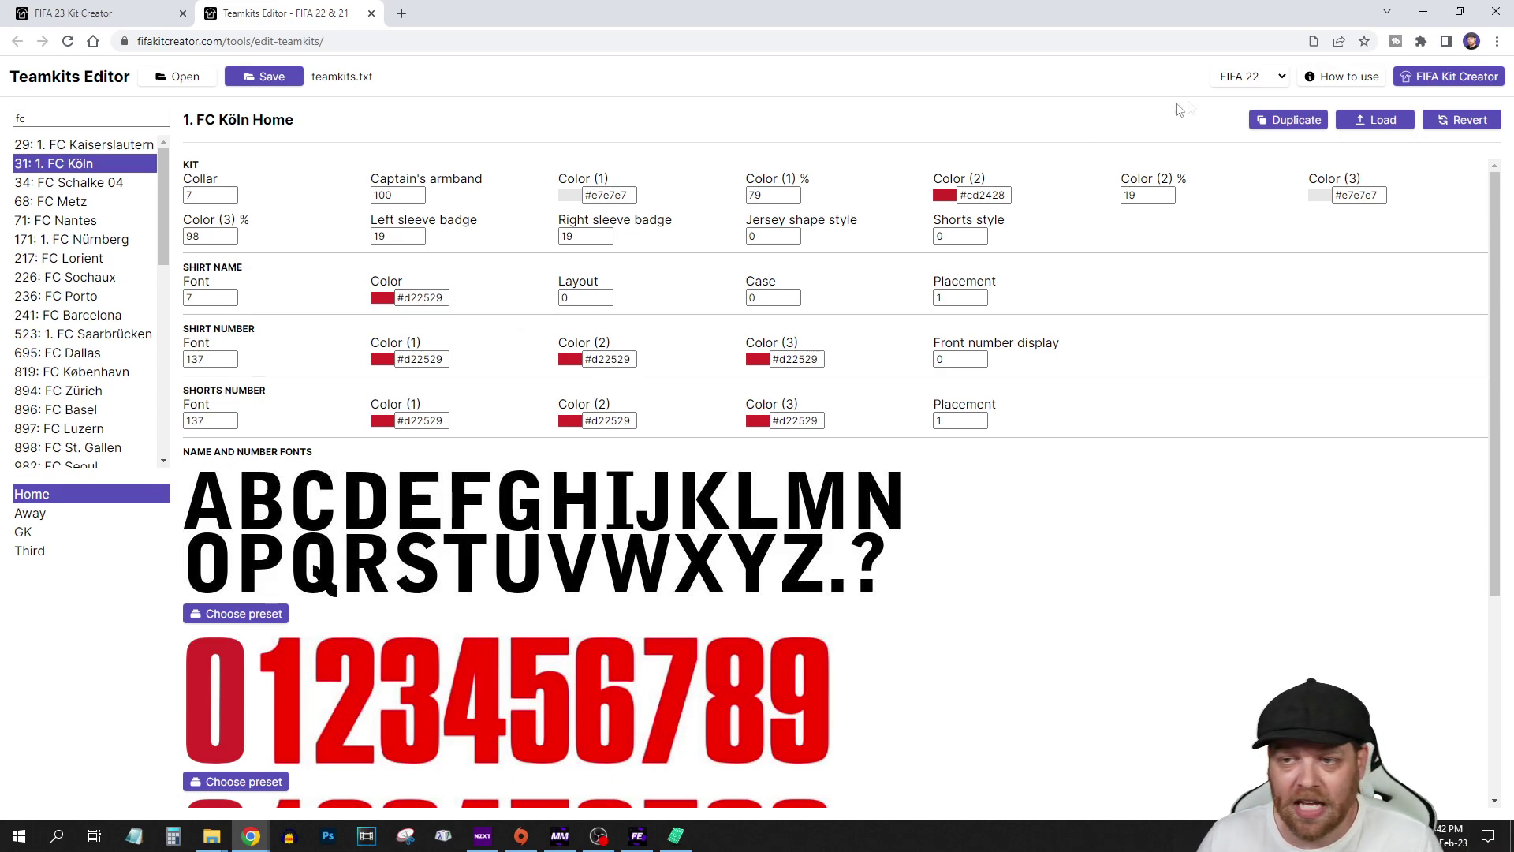
click(1368, 122)
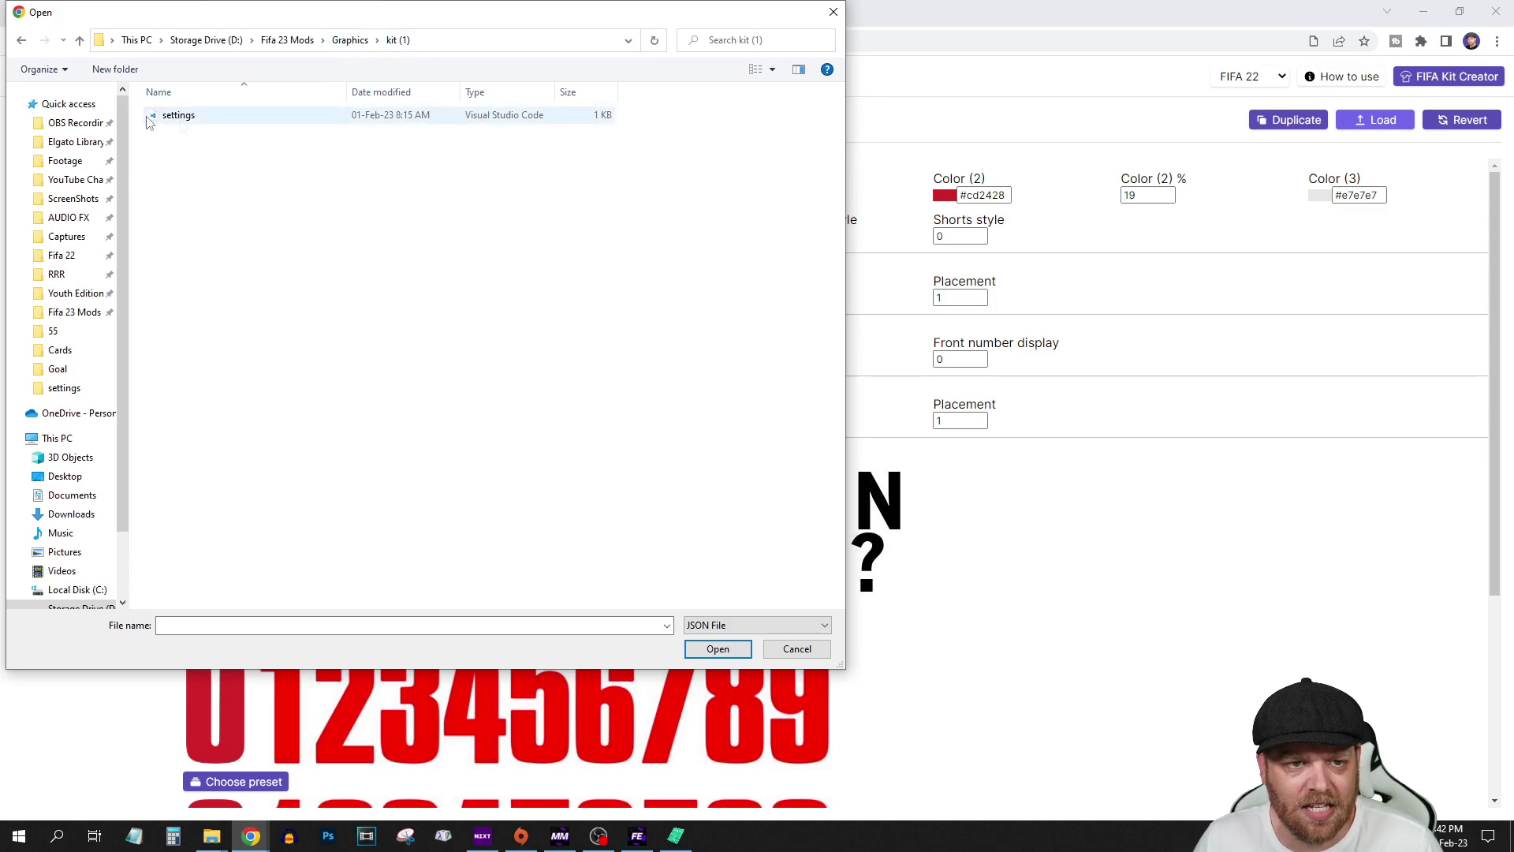
click(349, 39)
double_click(448, 133)
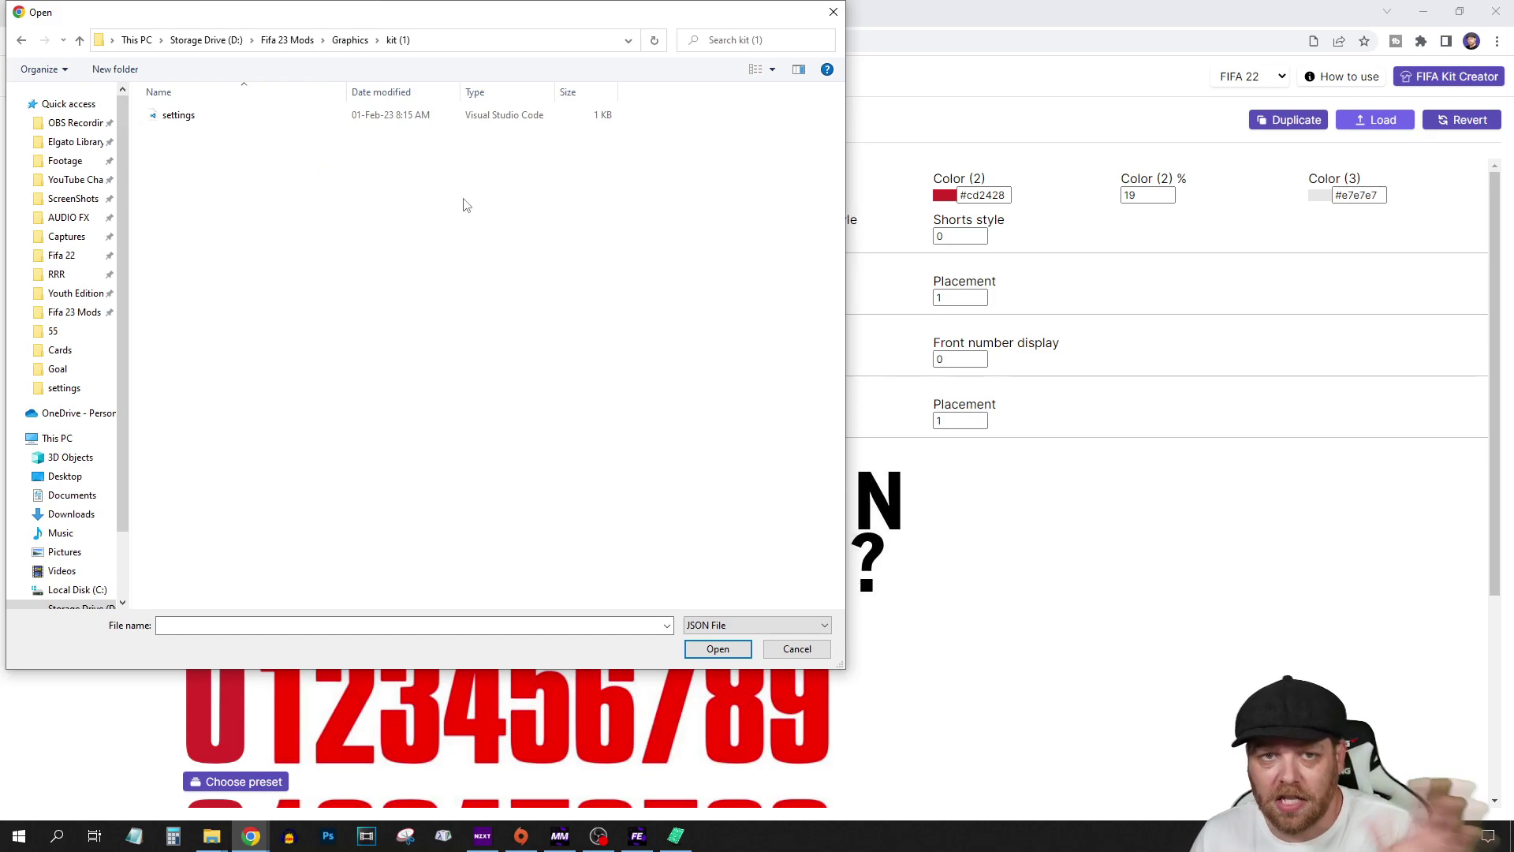
click(182, 121)
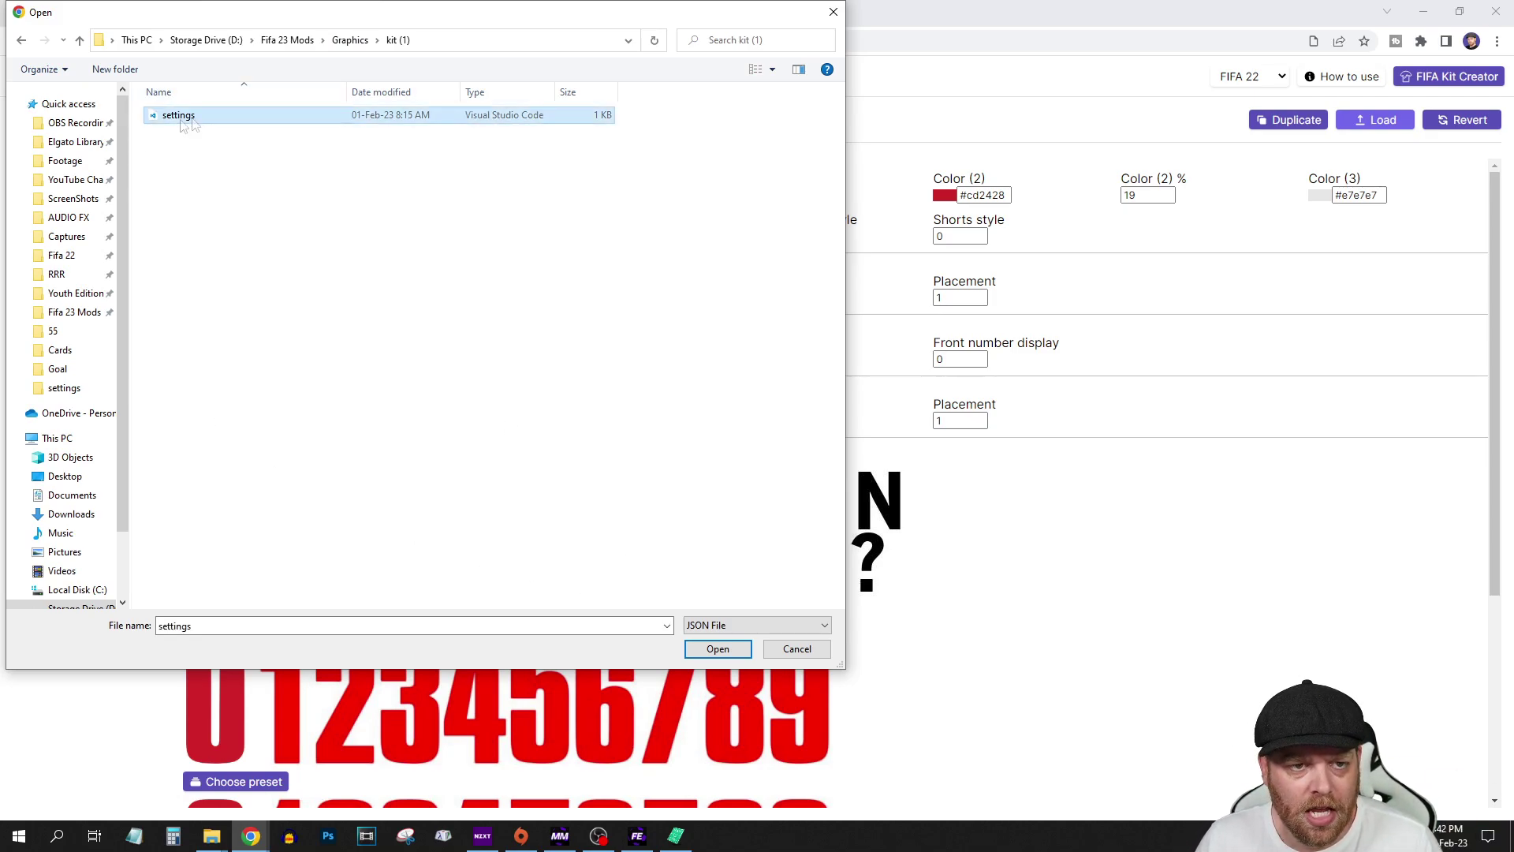
click(717, 648)
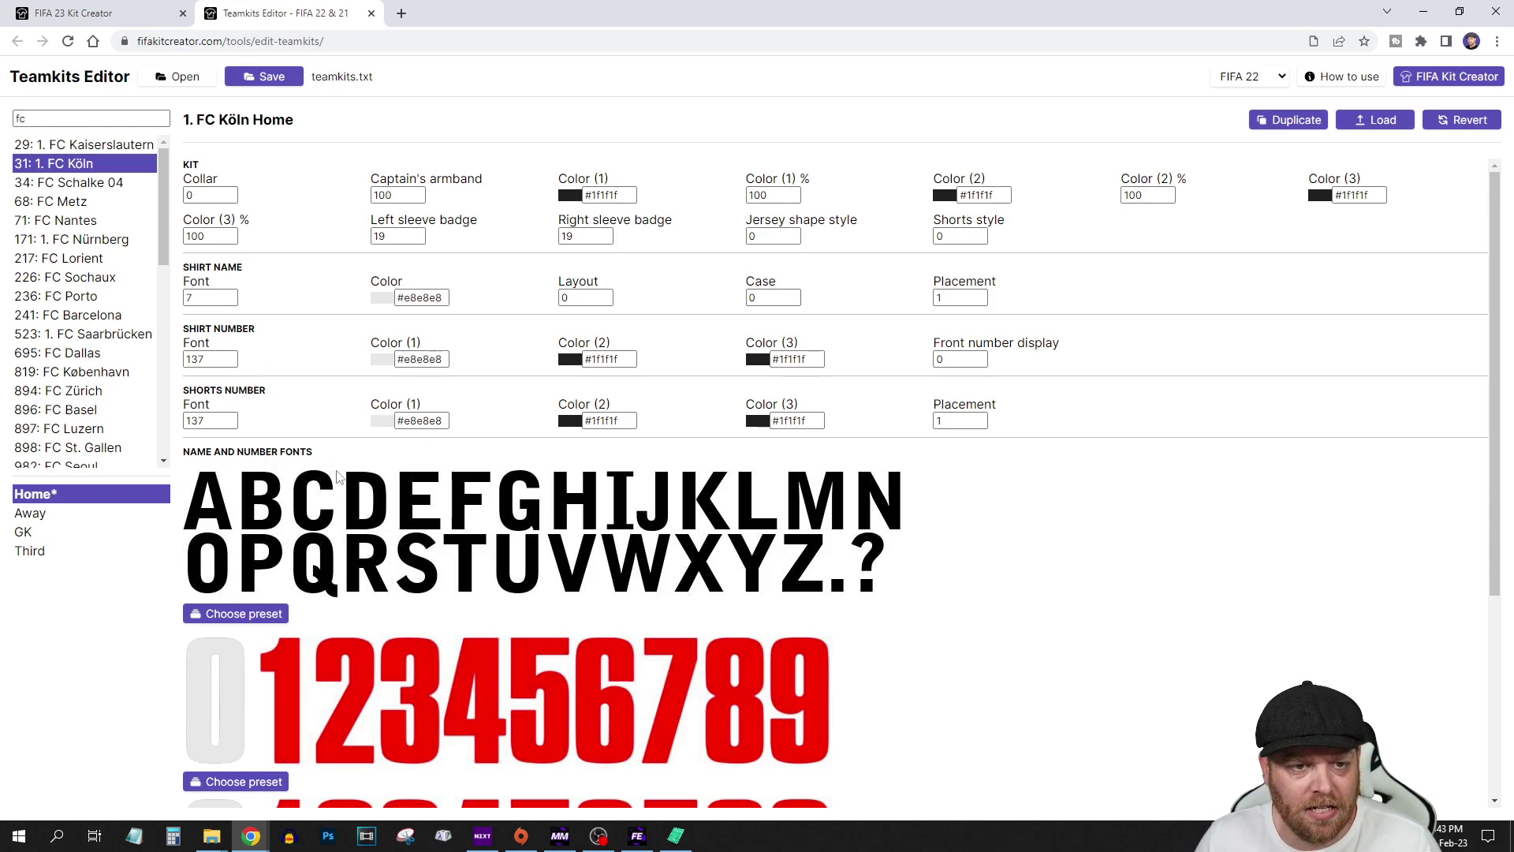
- Check the imported number fonts, armband value and colour hex codes, then return to the 3D kit
double_click(219, 357)
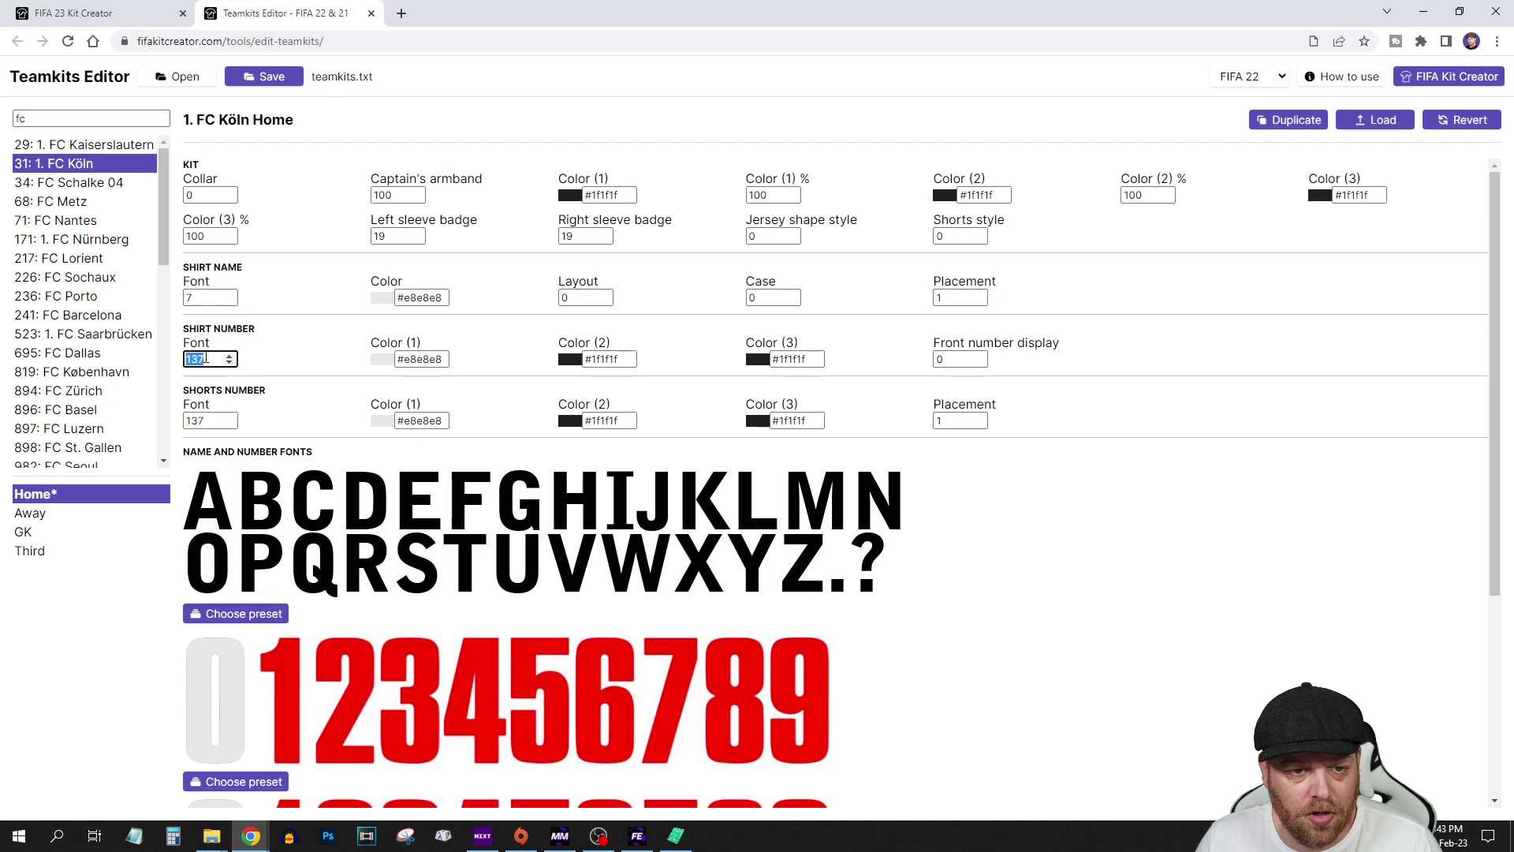
double_click(207, 420)
double_click(384, 195)
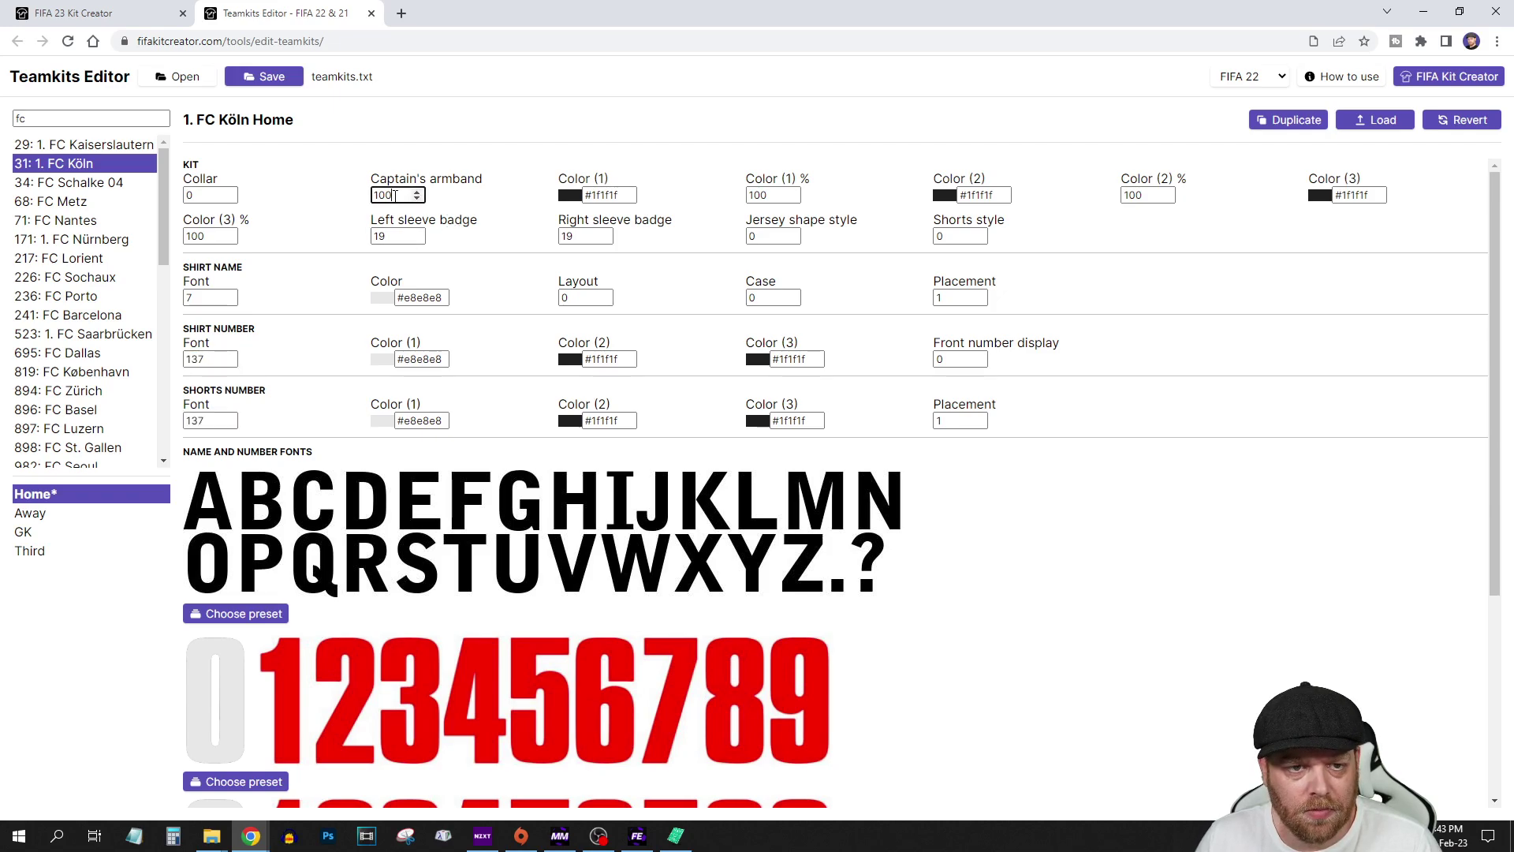
double_click(601, 194)
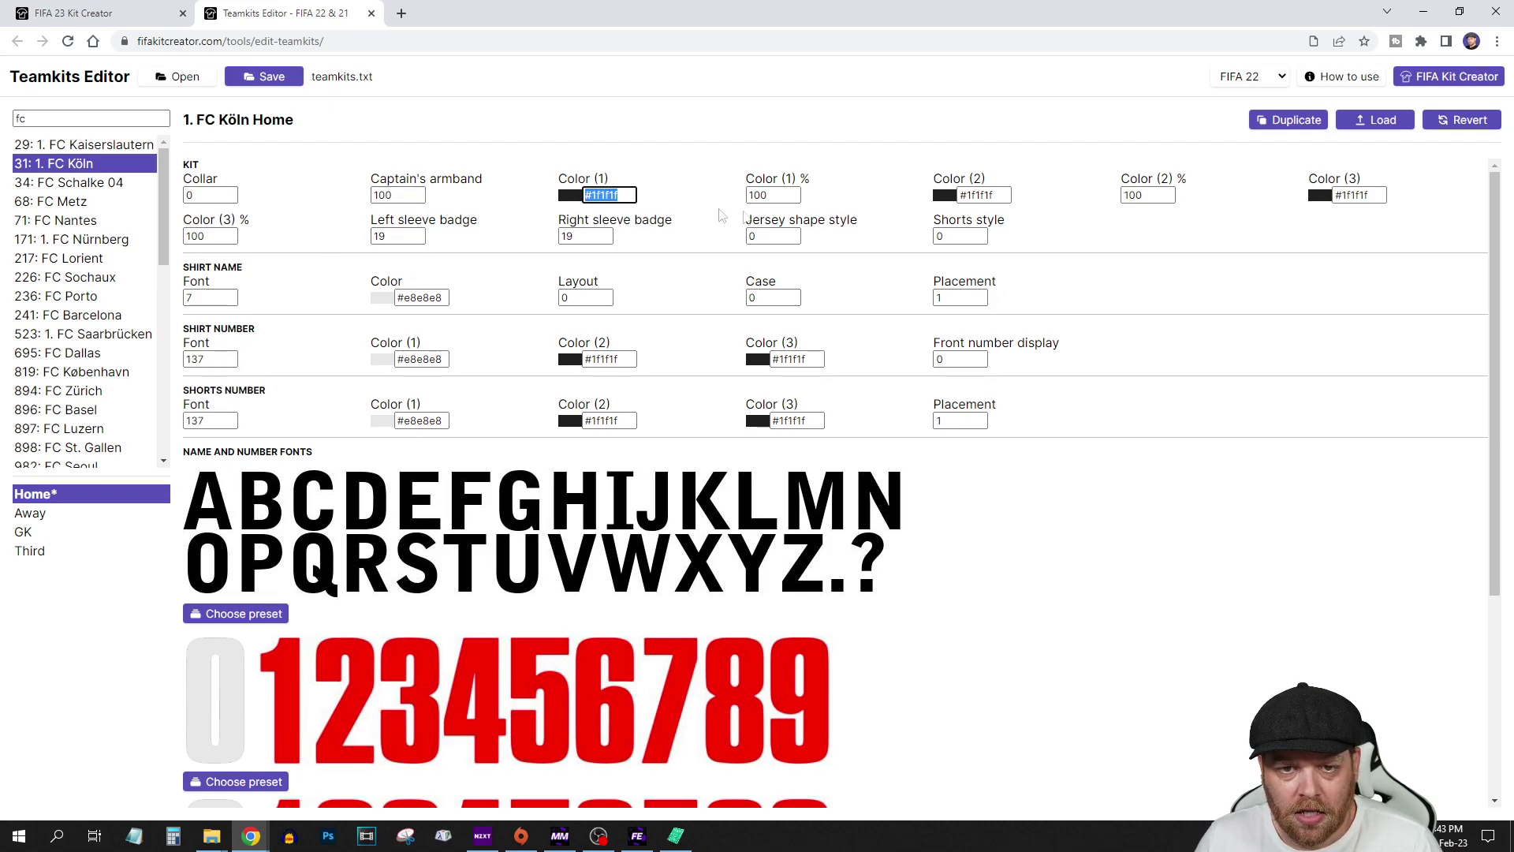
double_click(977, 194)
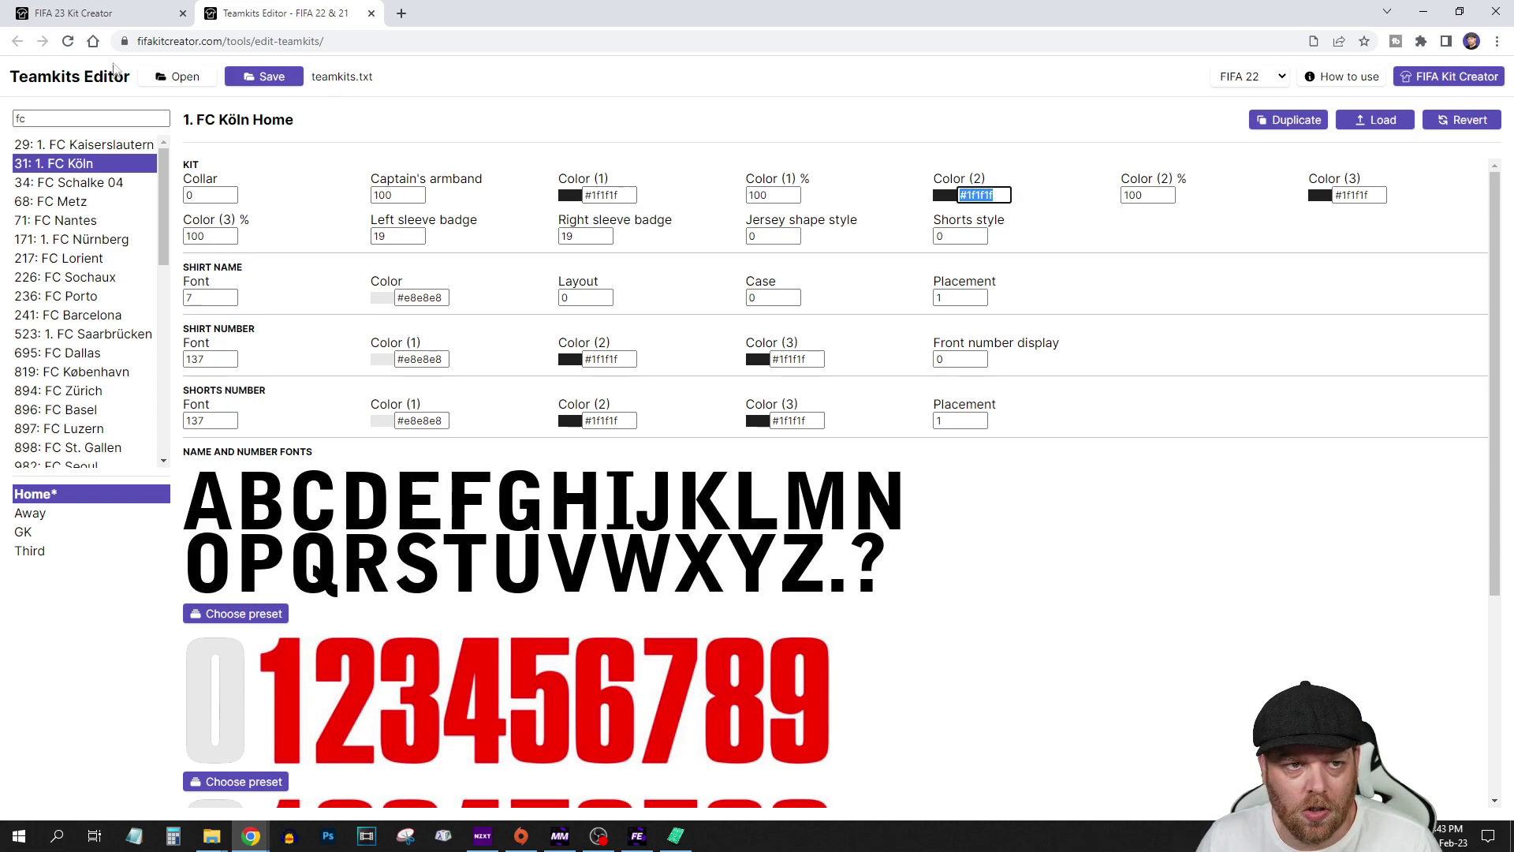
click(87, 13)
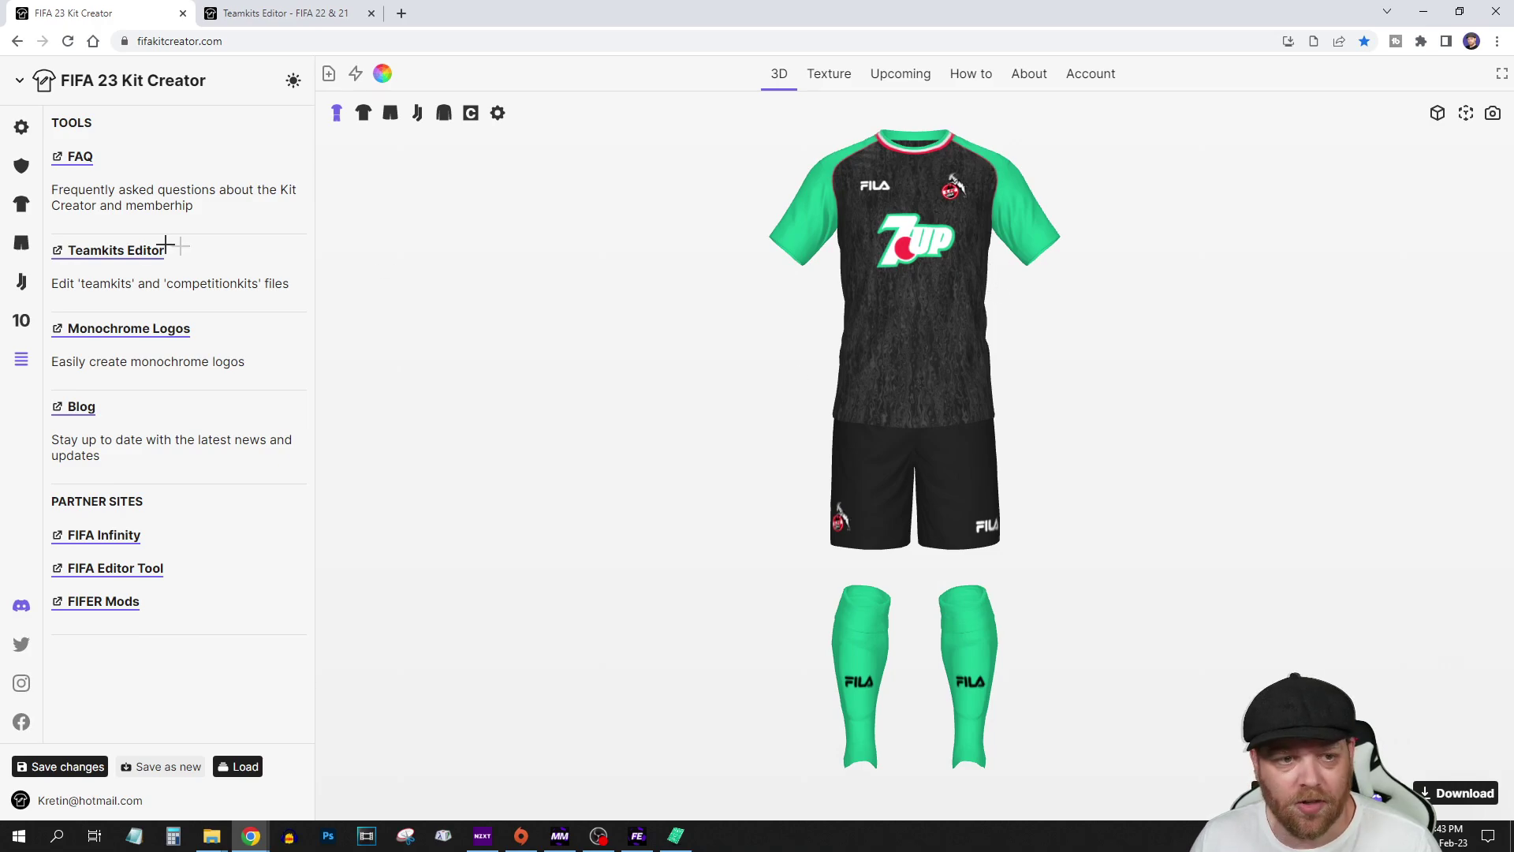
- Copy the green Sleeves hex code into the Home kit's Color (2), making it #1dc28e
click(24, 204)
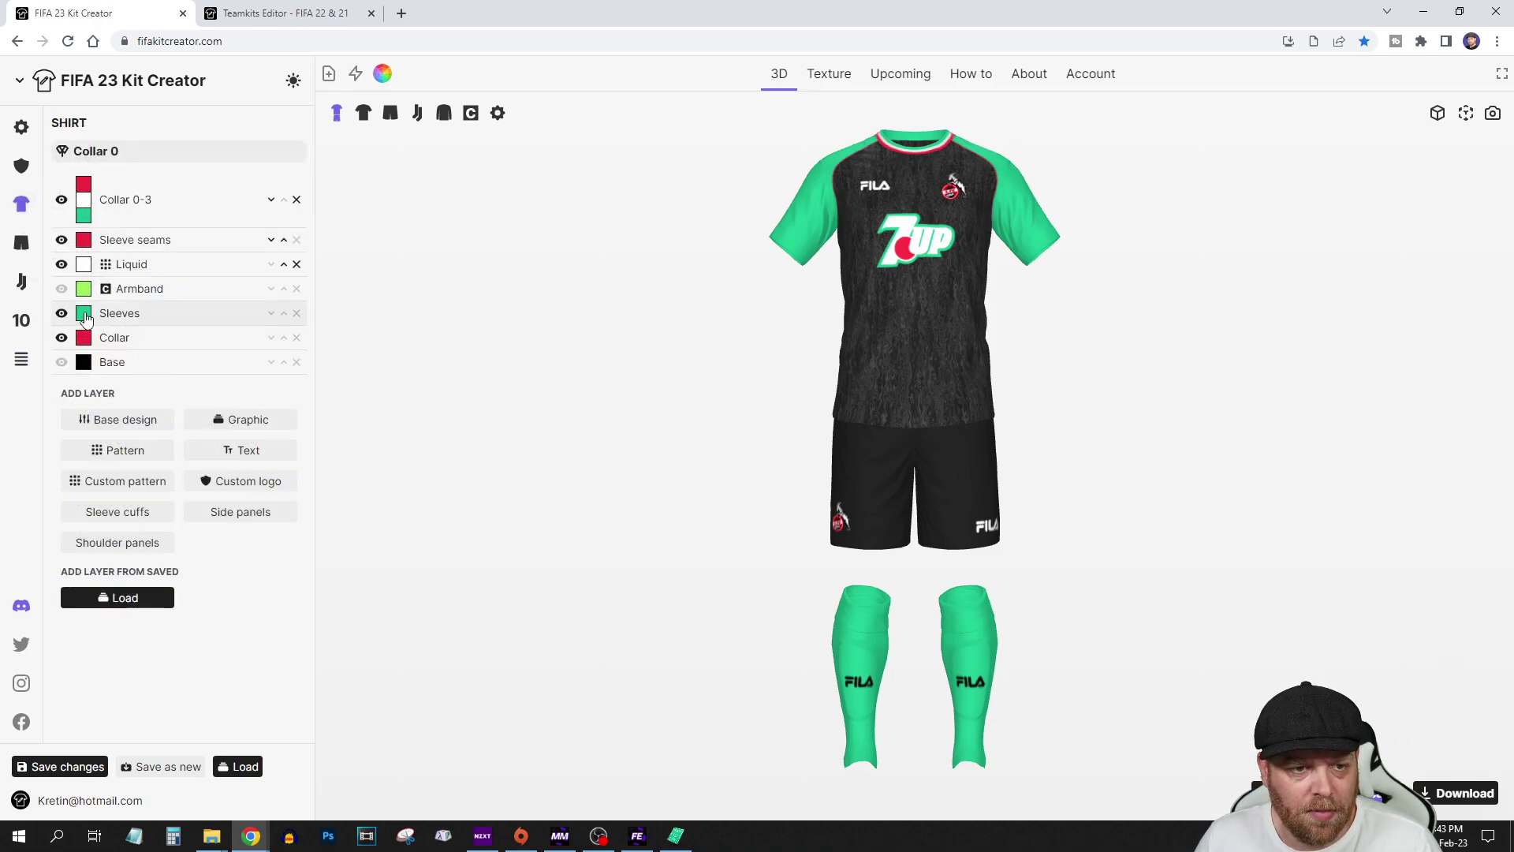
click(83, 314)
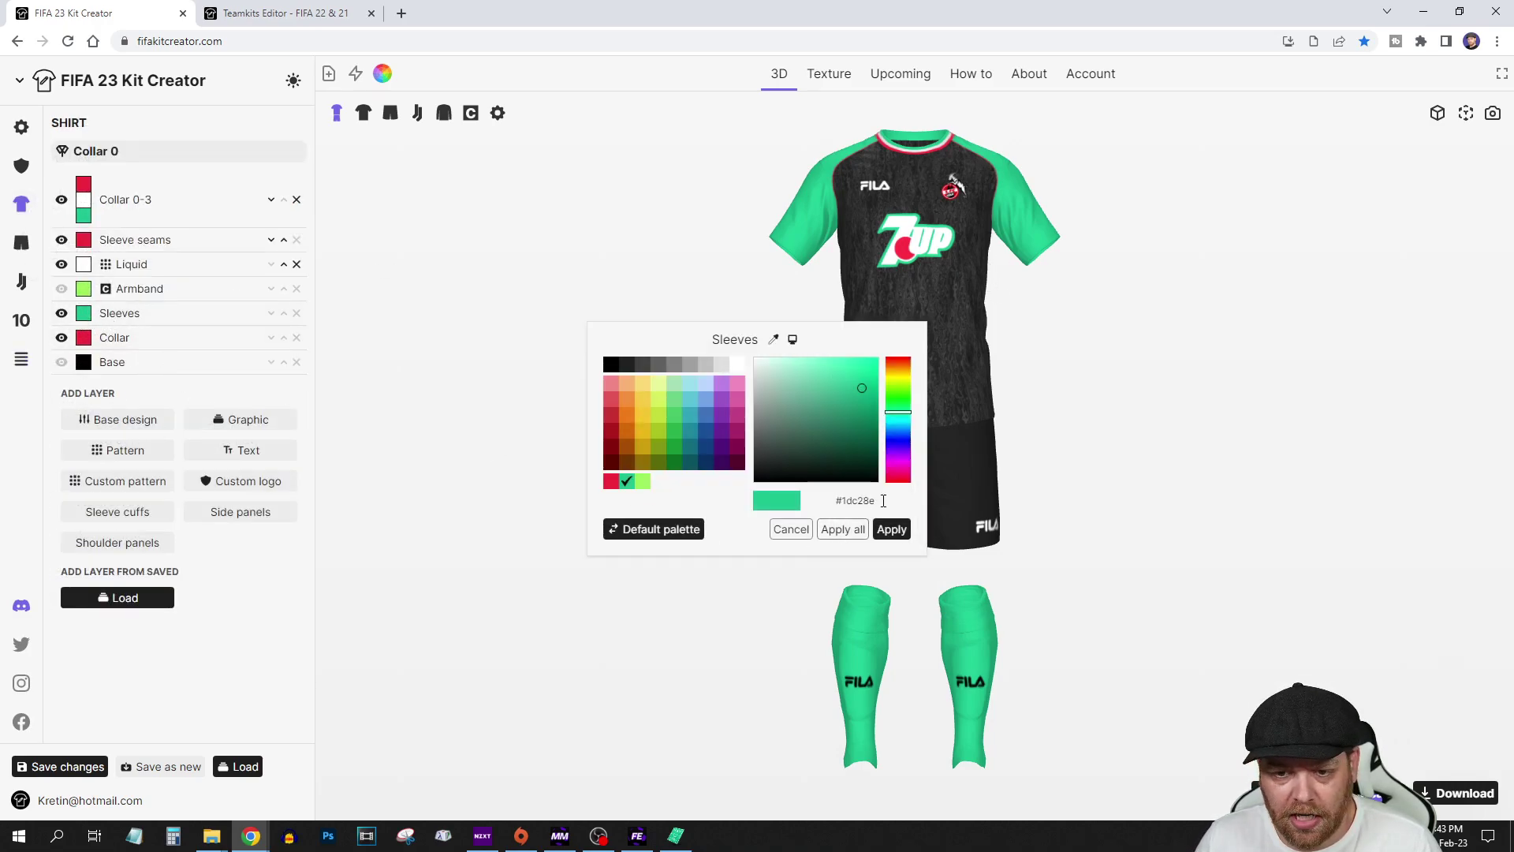
drag(875, 501, 828, 499)
key(ctrl+c)
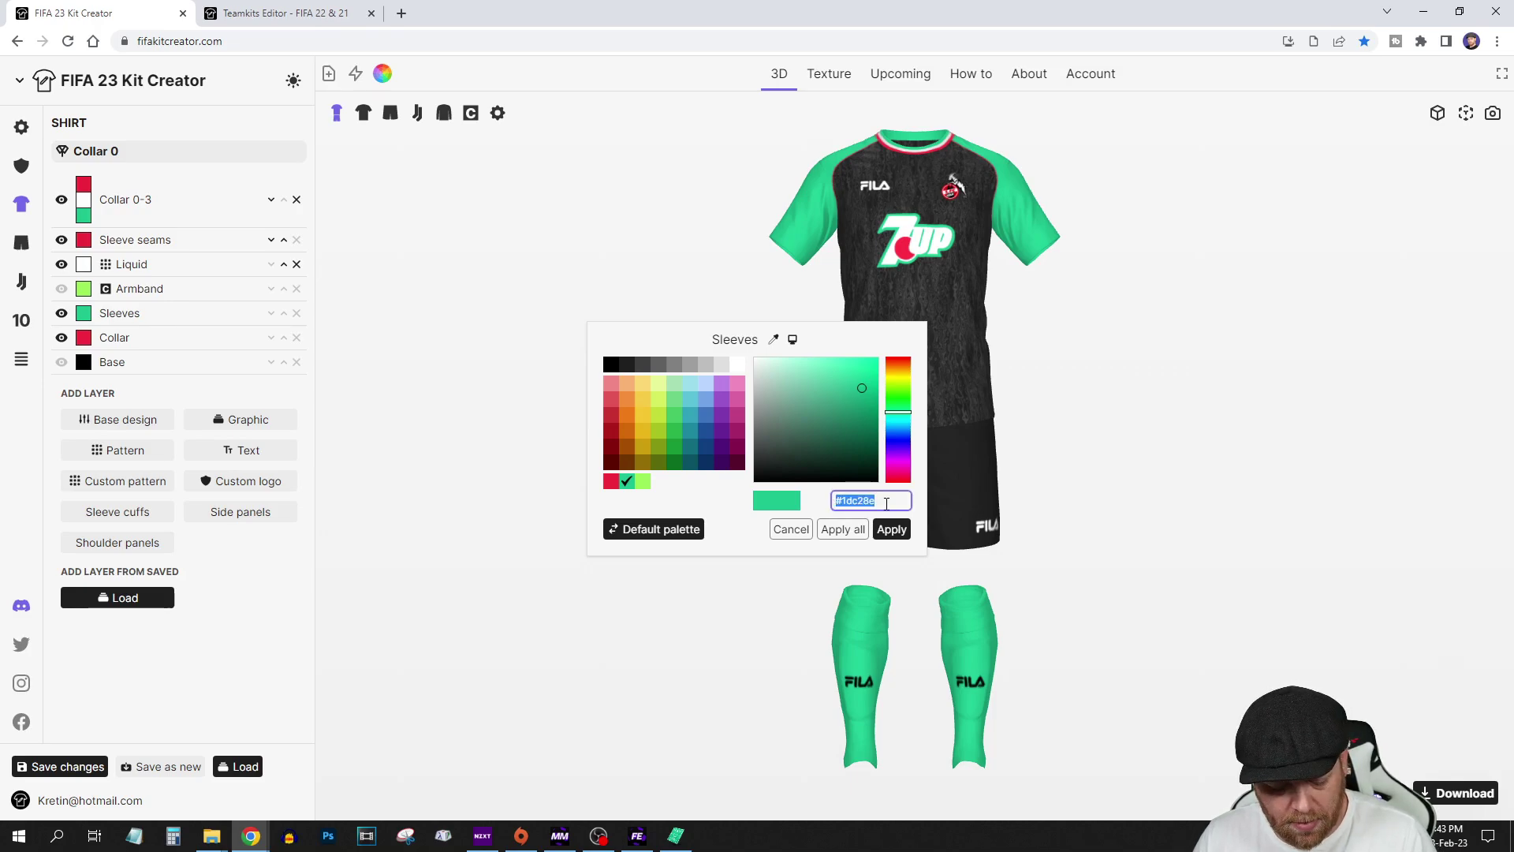
click(277, 16)
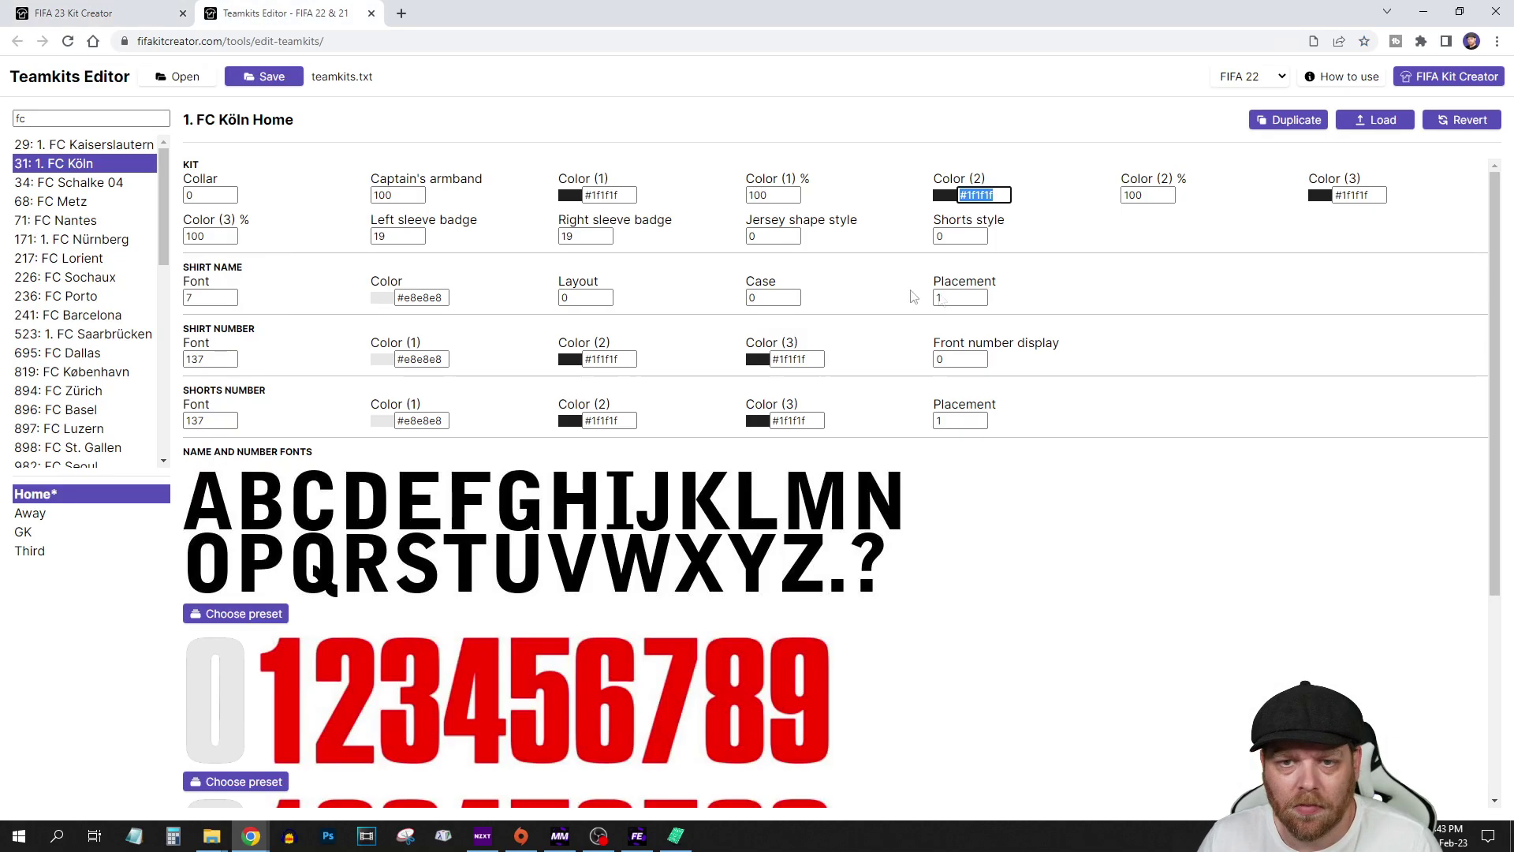
click(1007, 194)
key(ctrl+a)
key(ctrl+v)
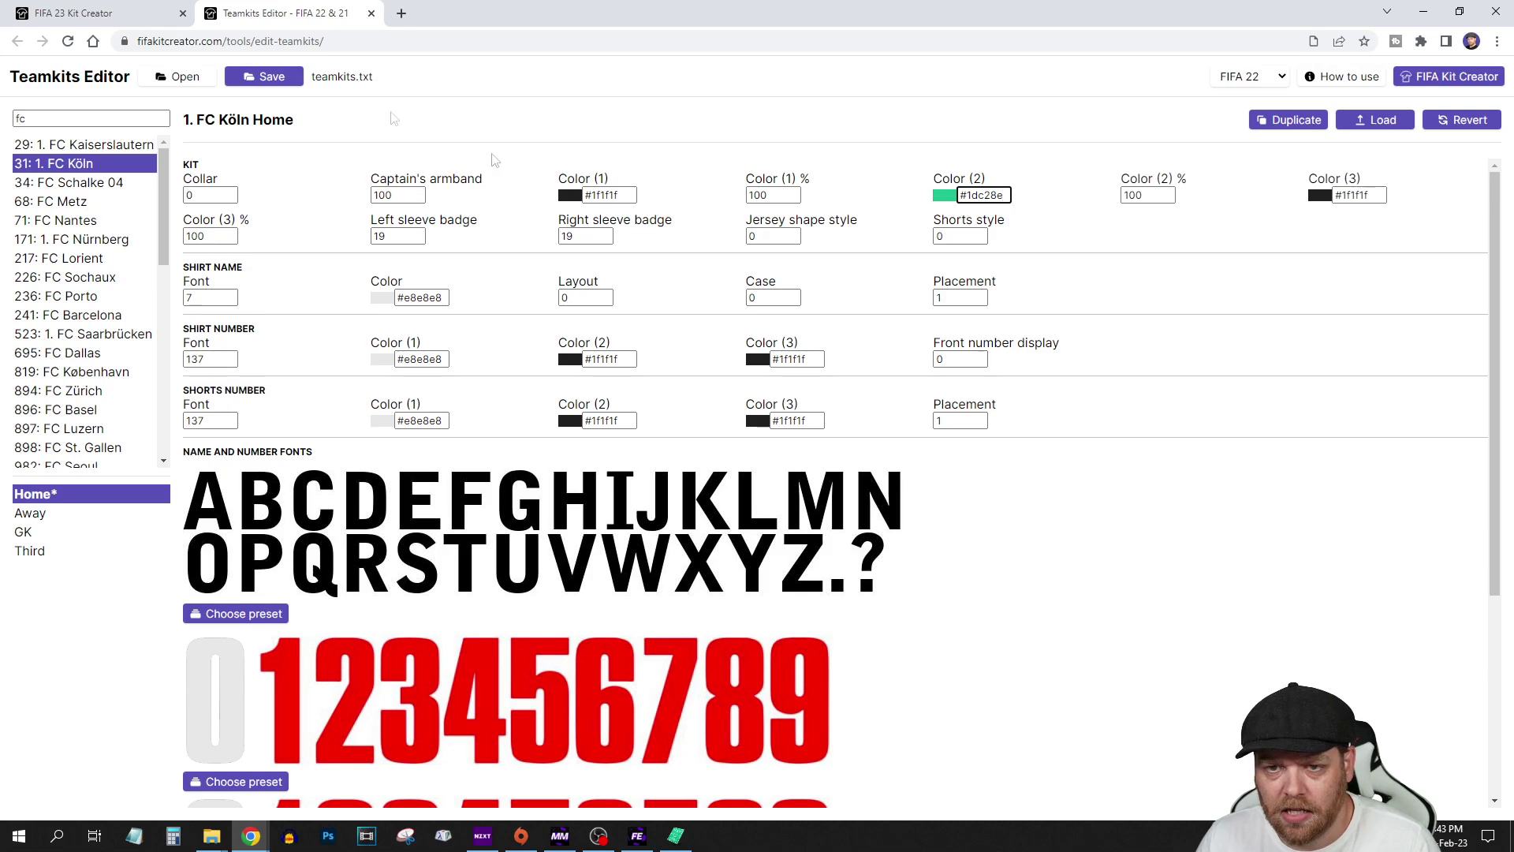
- Copy the red collar code #f0293d into the Home kit's Color (3)
click(99, 16)
click(611, 482)
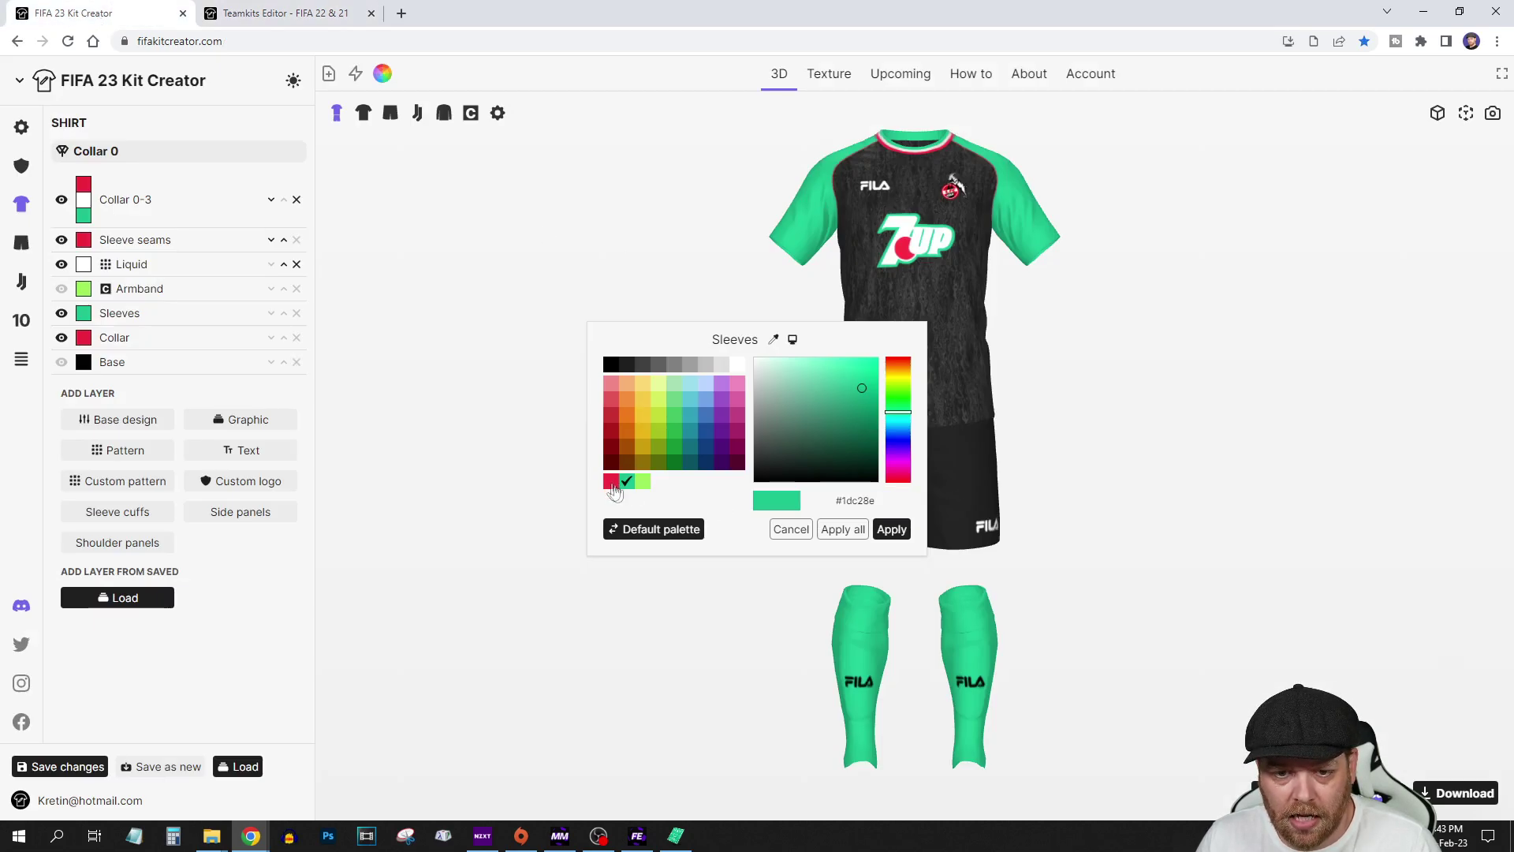
click(898, 500)
key(ctrl+a)
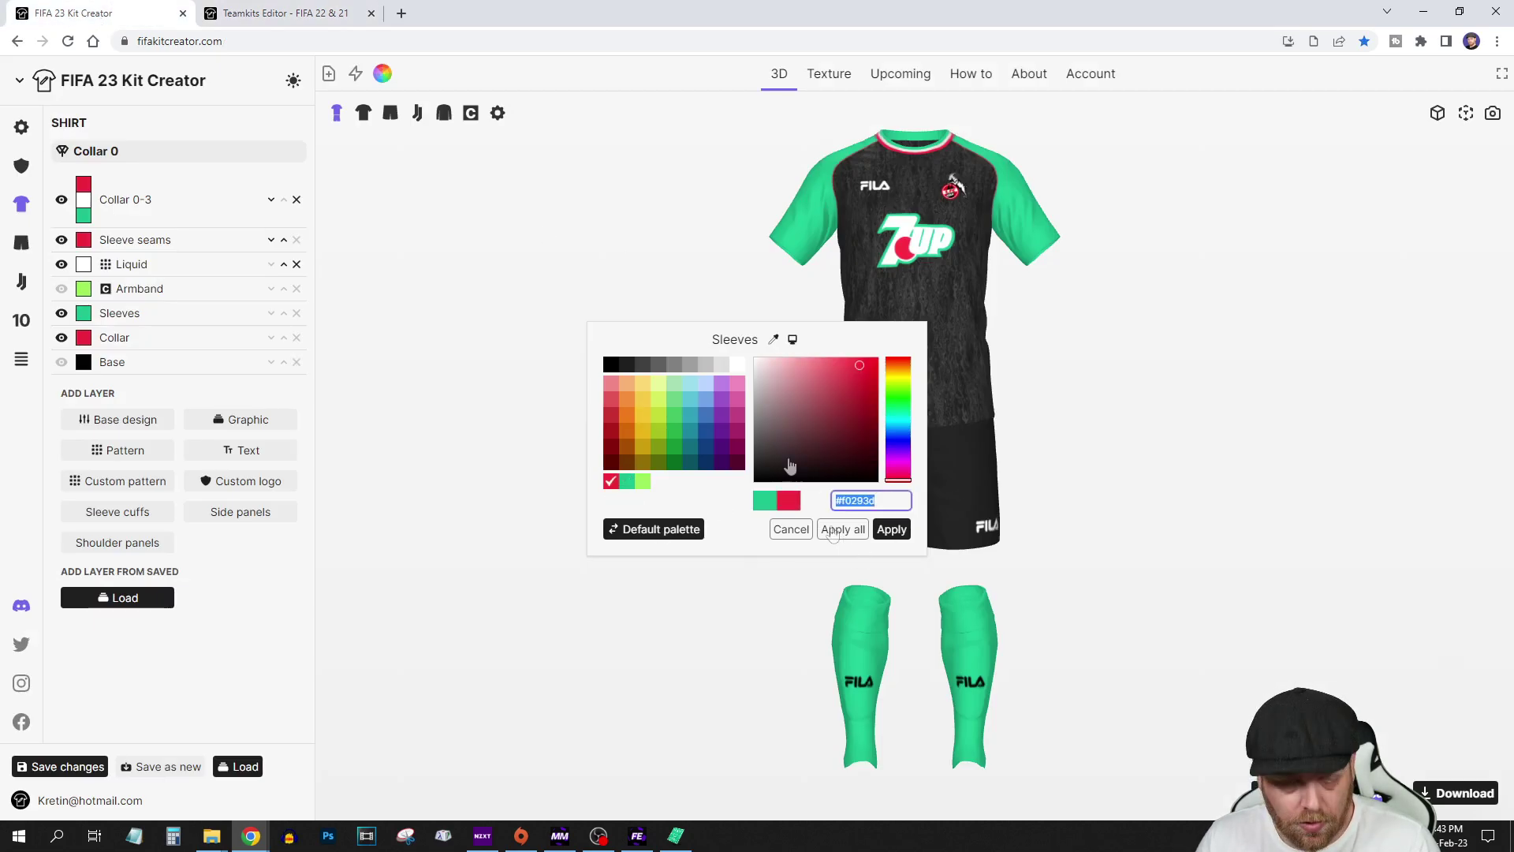
key(ctrl+c)
click(282, 12)
click(1372, 196)
key(ctrl+a)
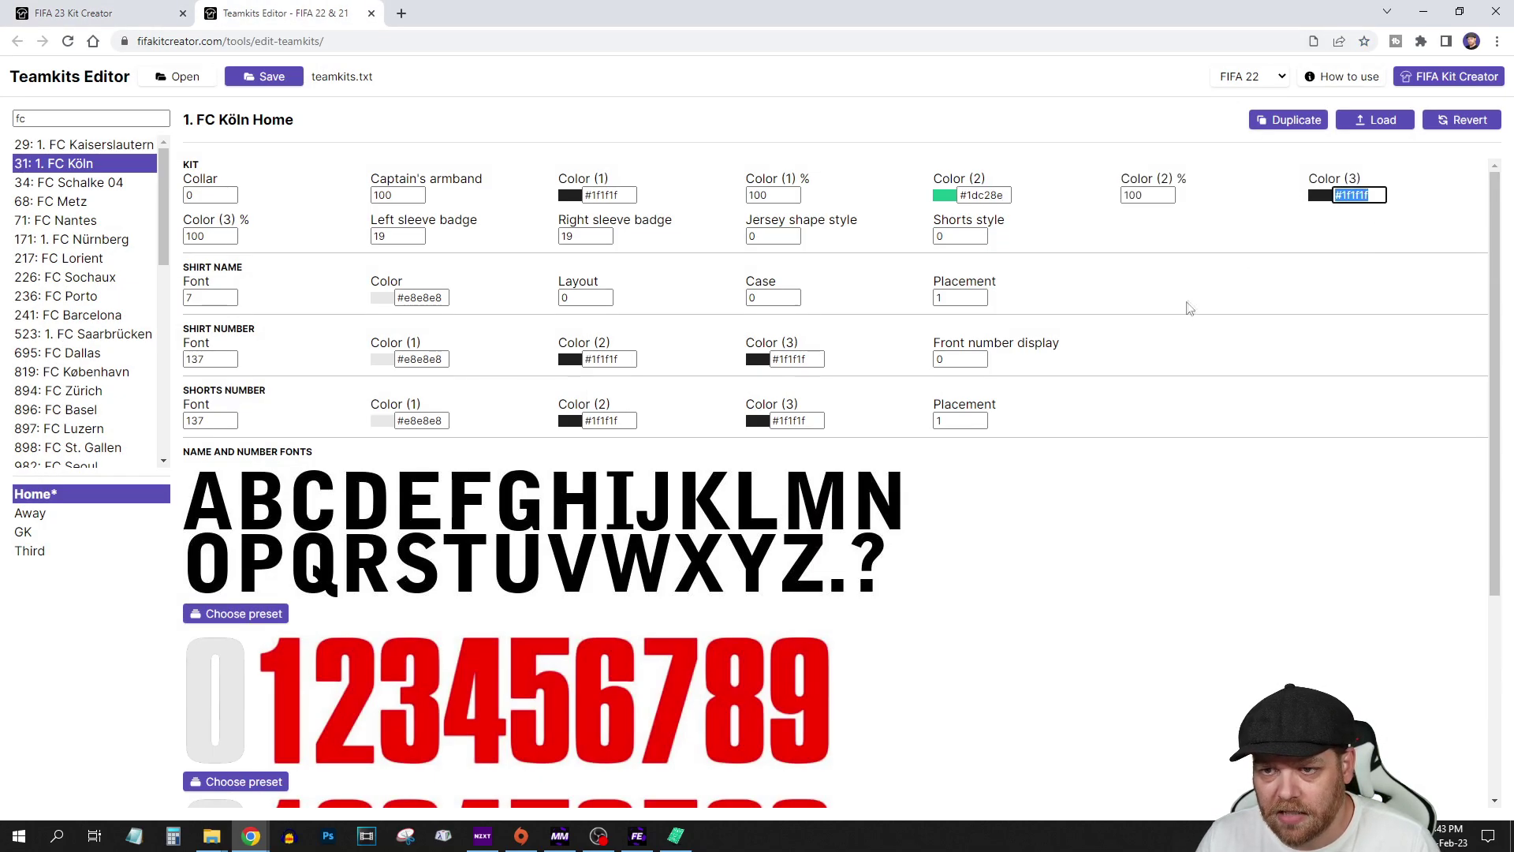
key(ctrl+v)
- Set the colour percentages to 70, 20 and 10
double_click(765, 195)
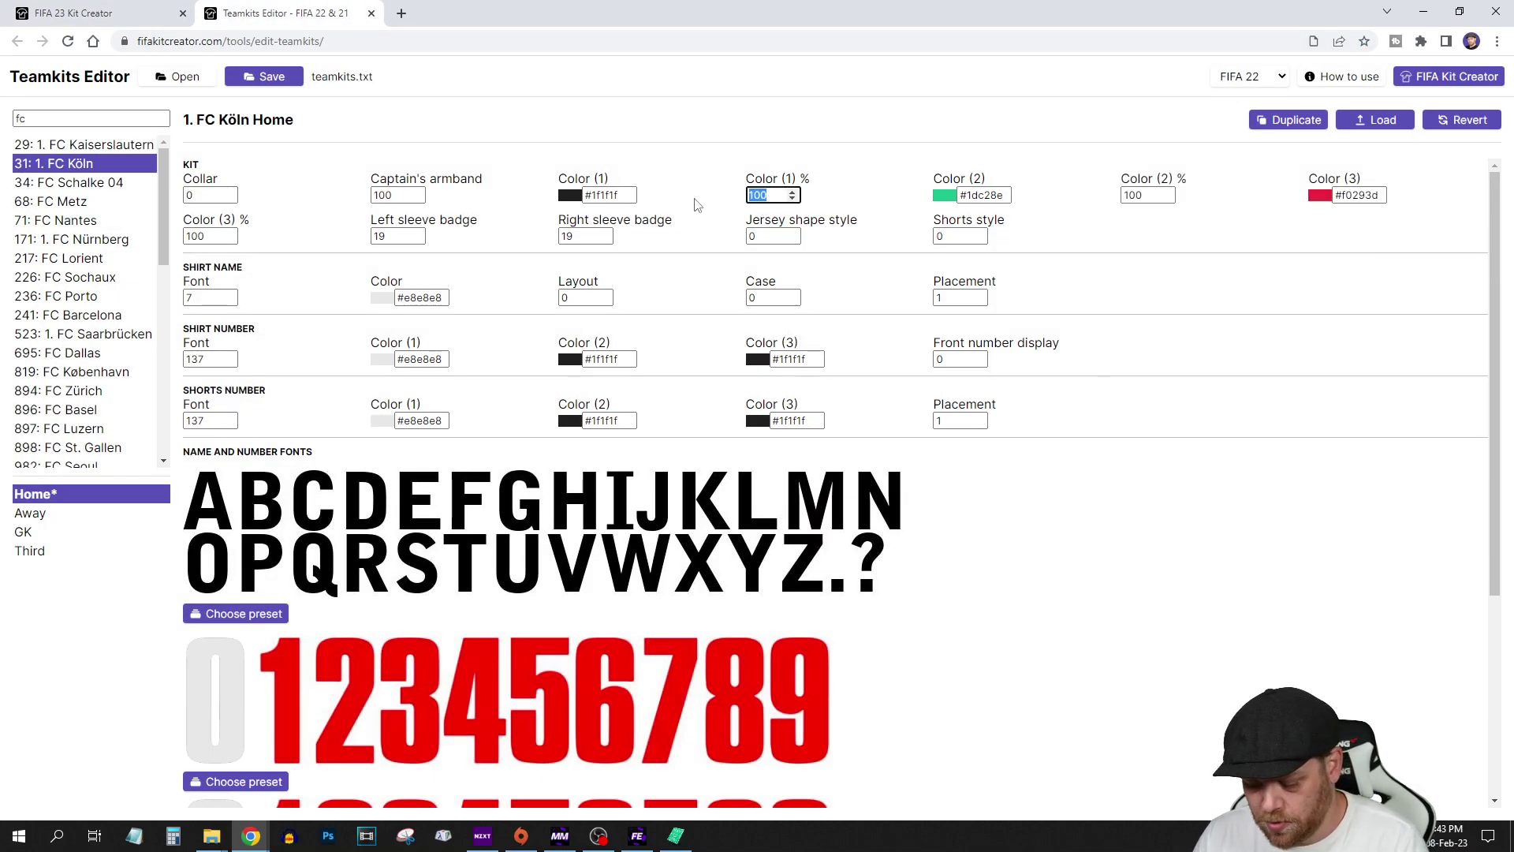
text(70)
double_click(1140, 195)
text(20)
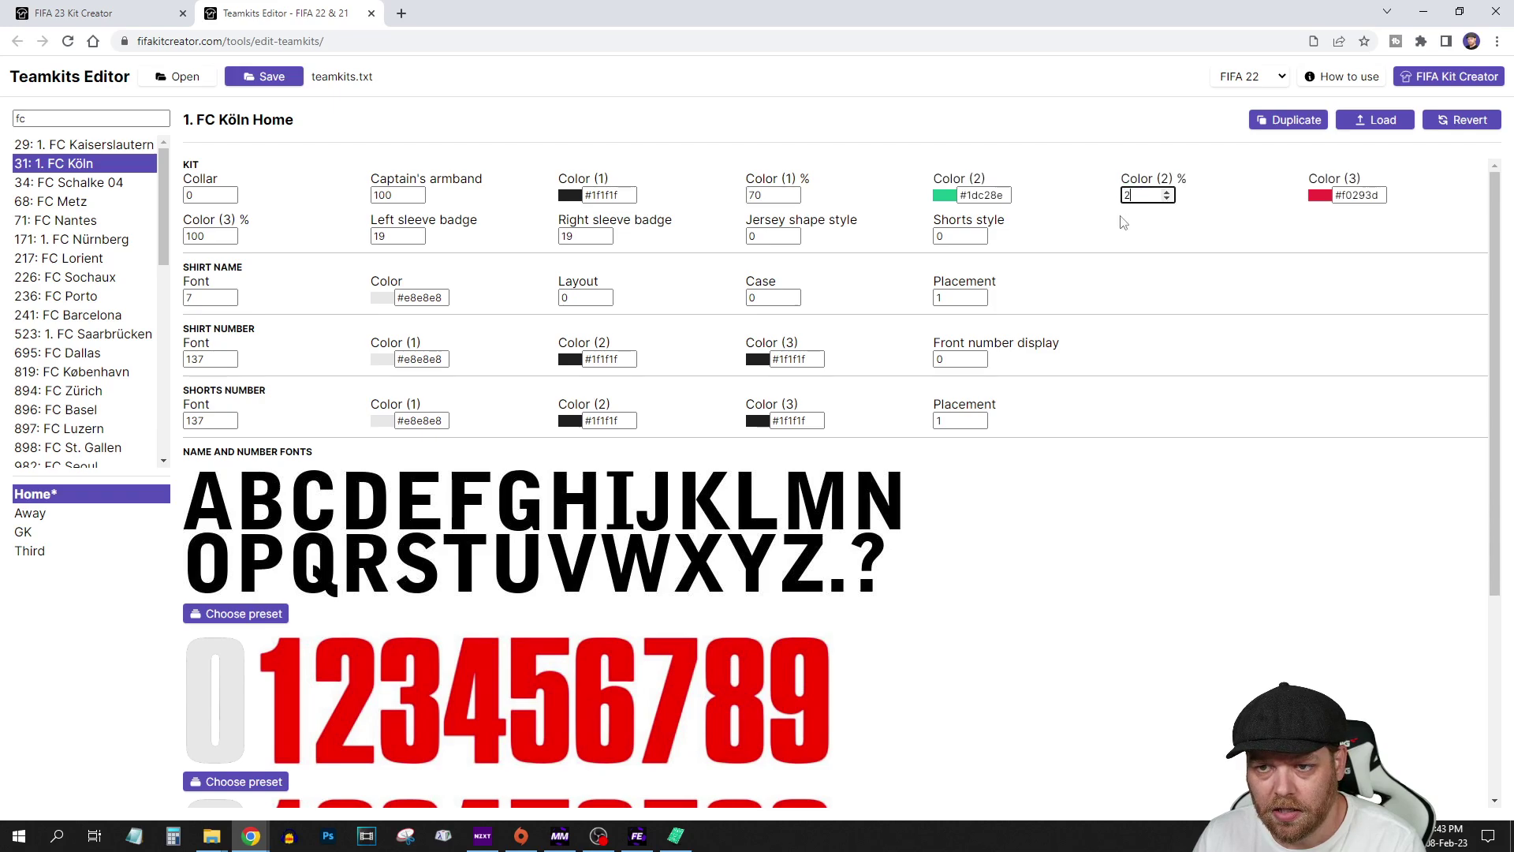
double_click(203, 237)
text(10)
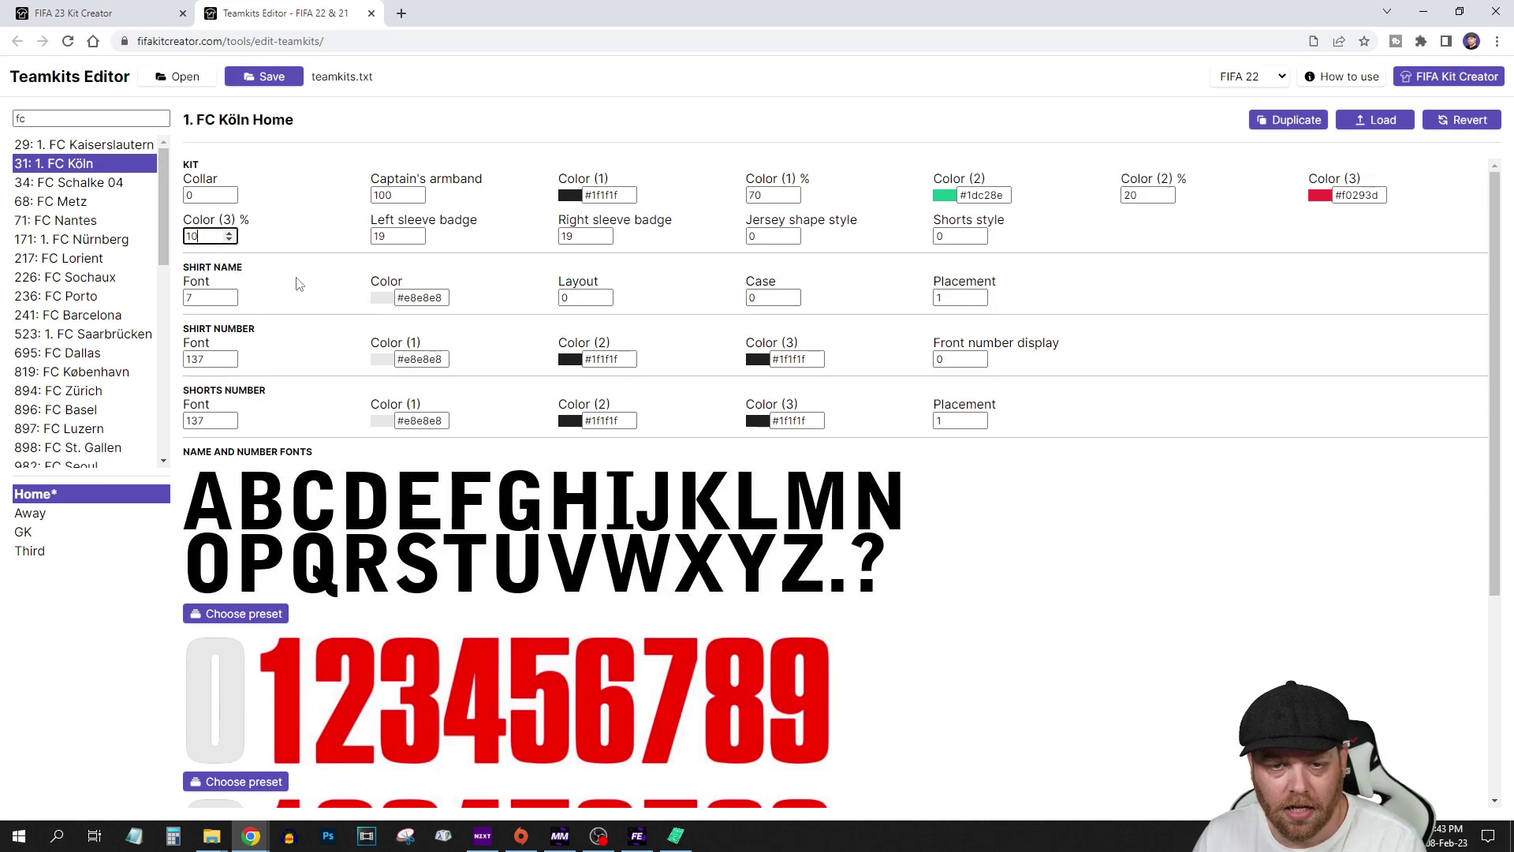
click(387, 239)
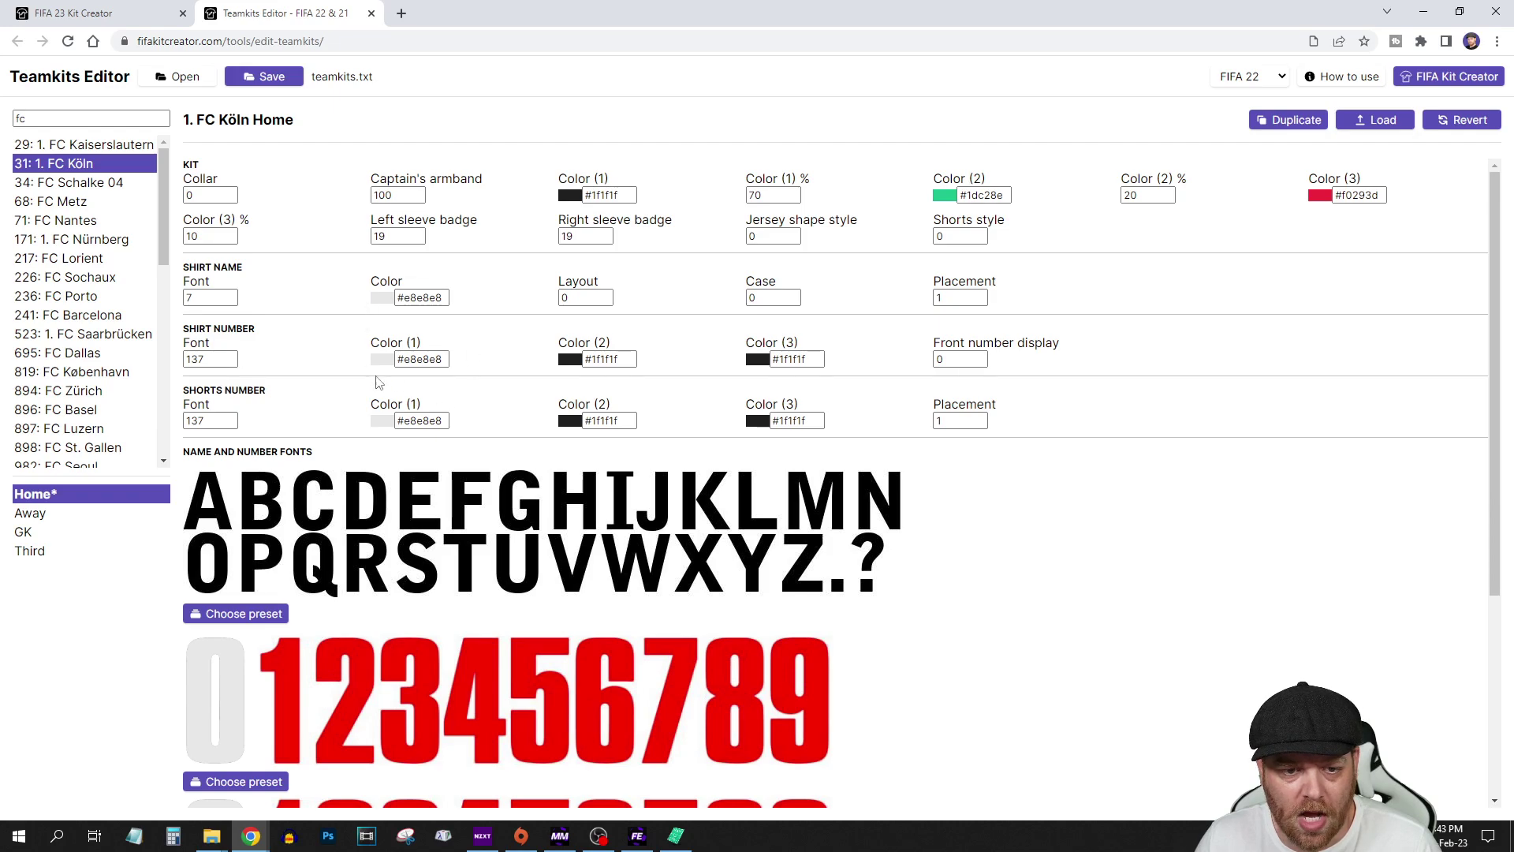
scroll(225, 569, down, 1)
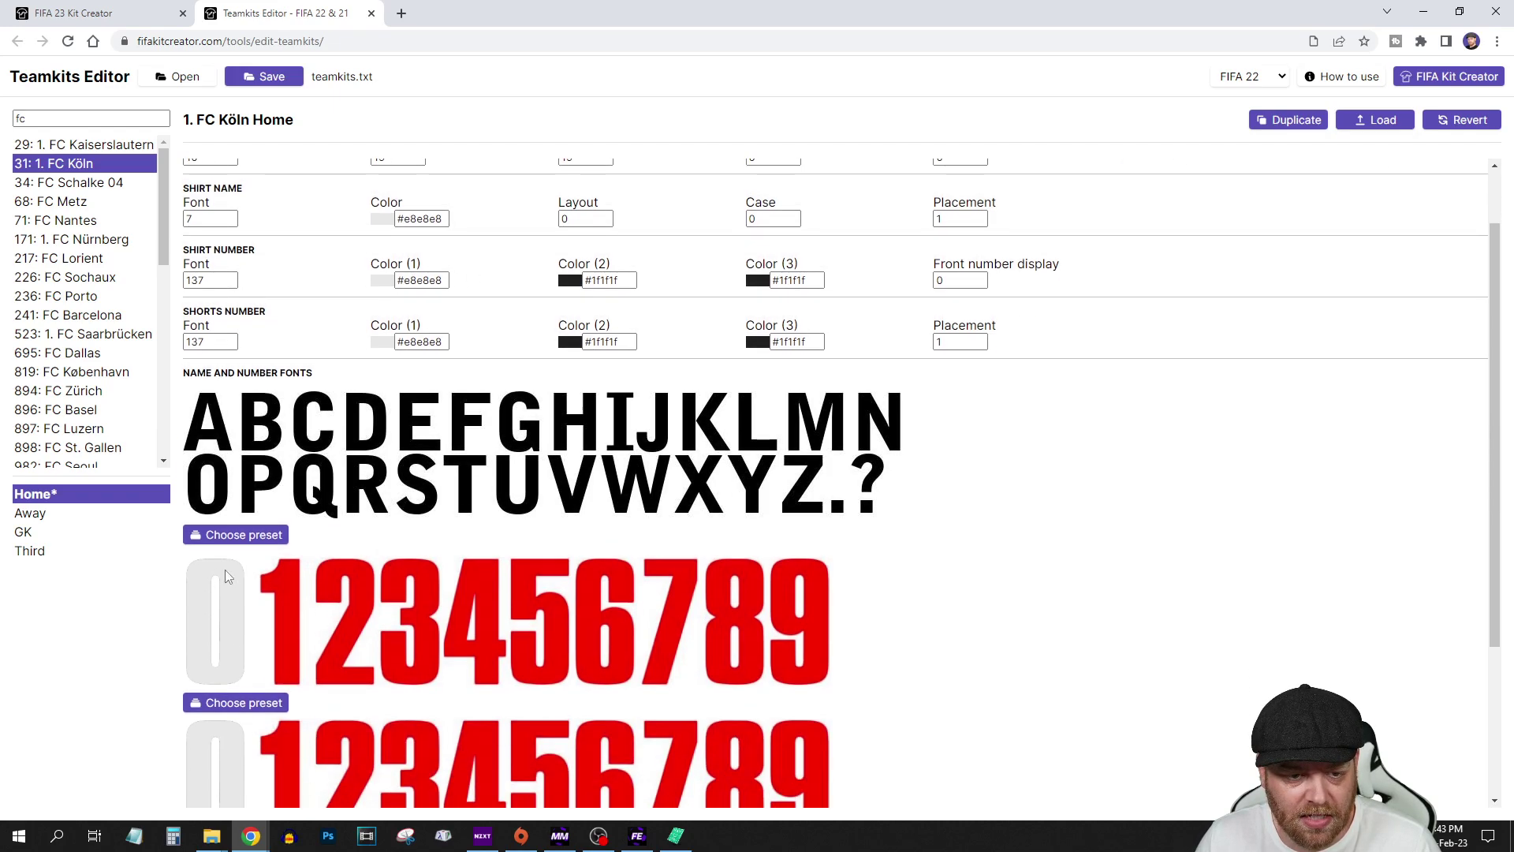
scroll(199, 702, down, 1)
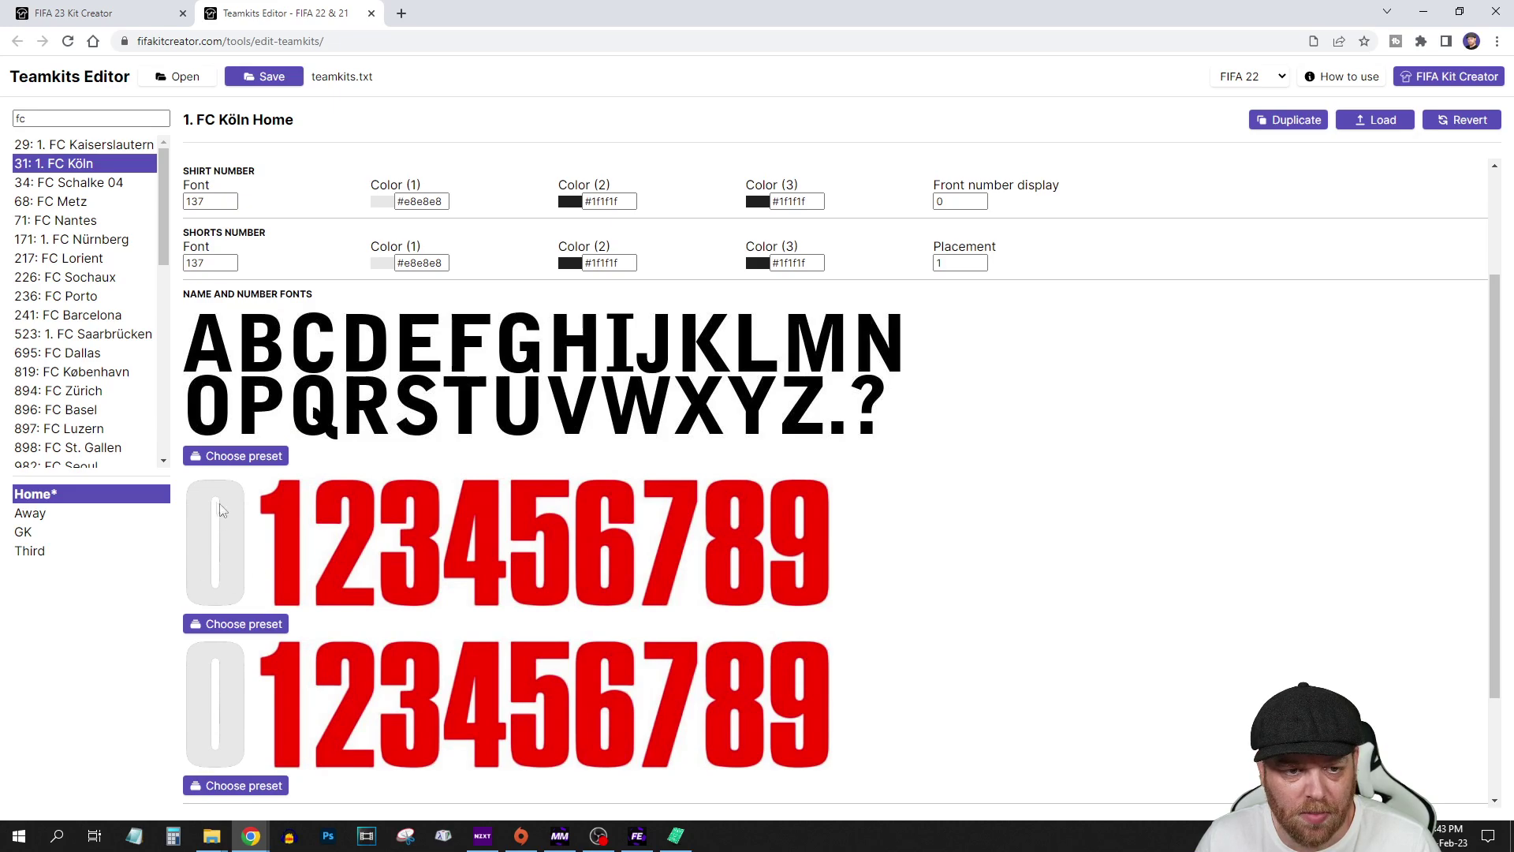
scroll(220, 509, up, 2)
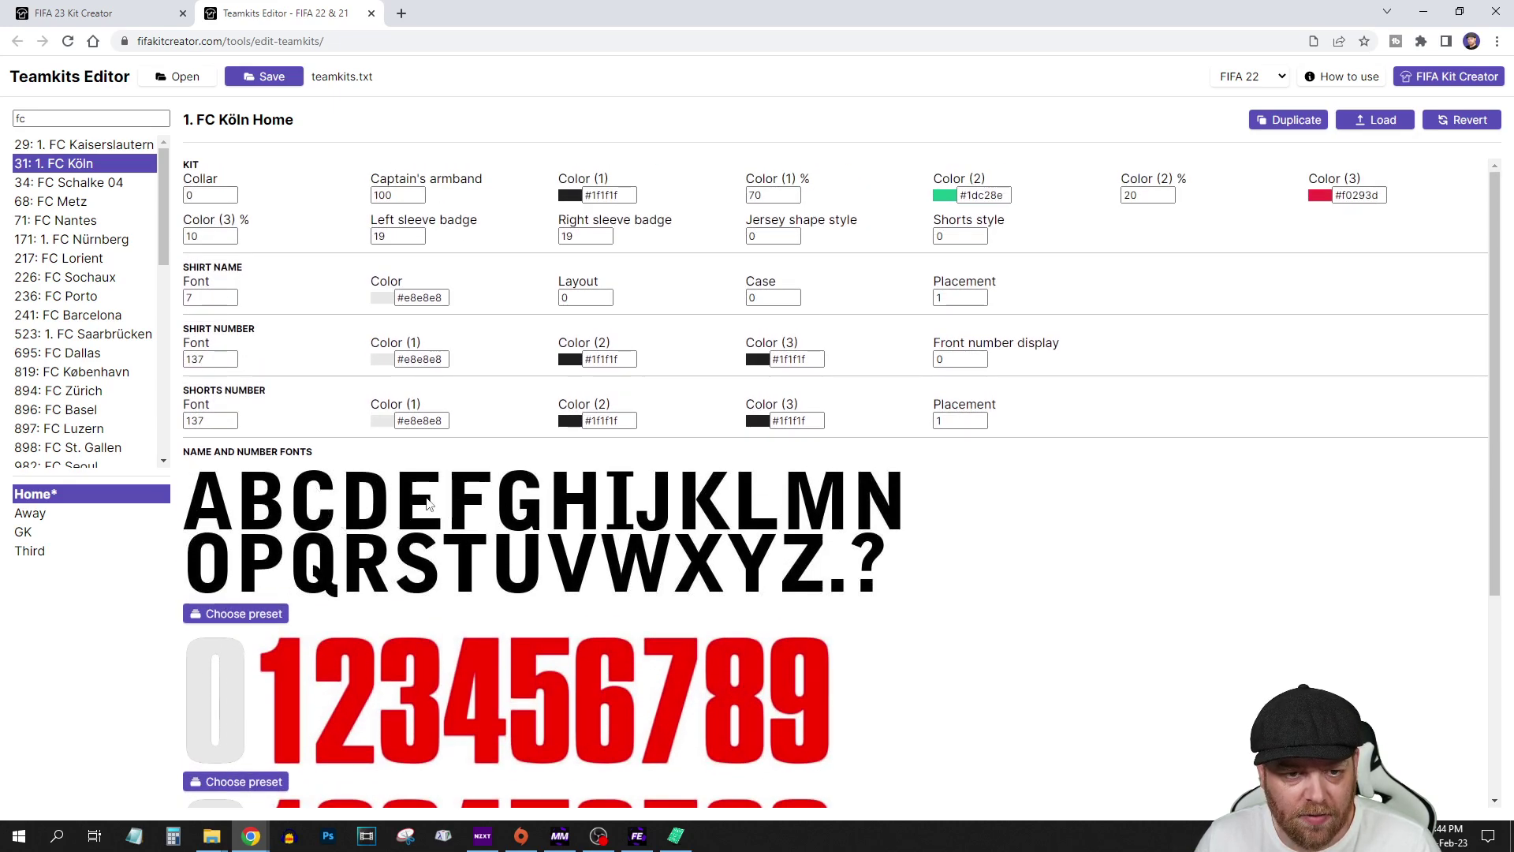
drag(447, 297, 372, 303)
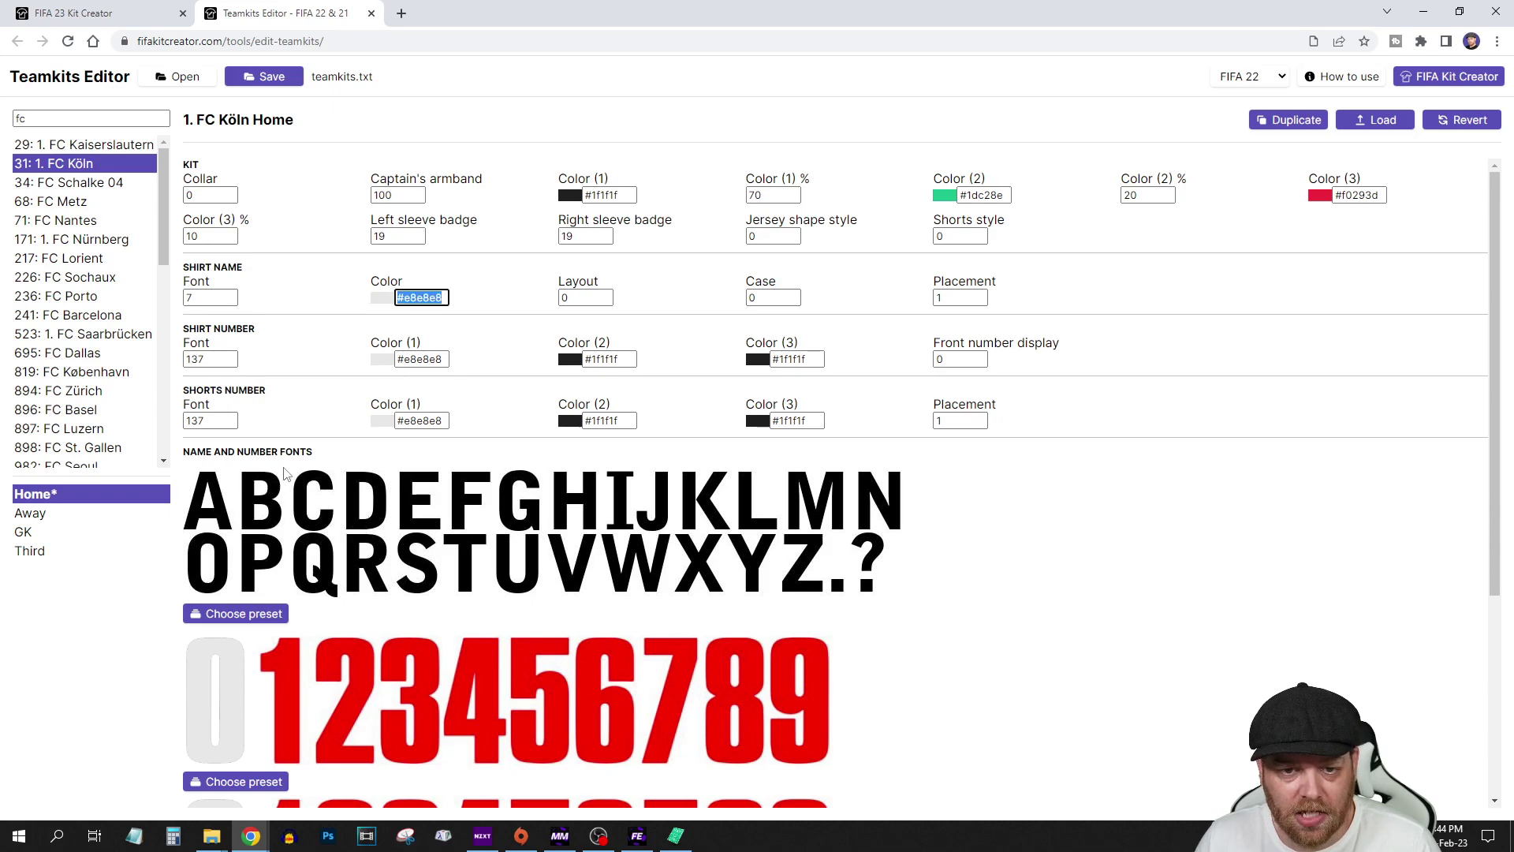
- Dismiss the colour picker, rotate the 3D kit to view back and front, then go back to the Teamkits Editor
click(130, 11)
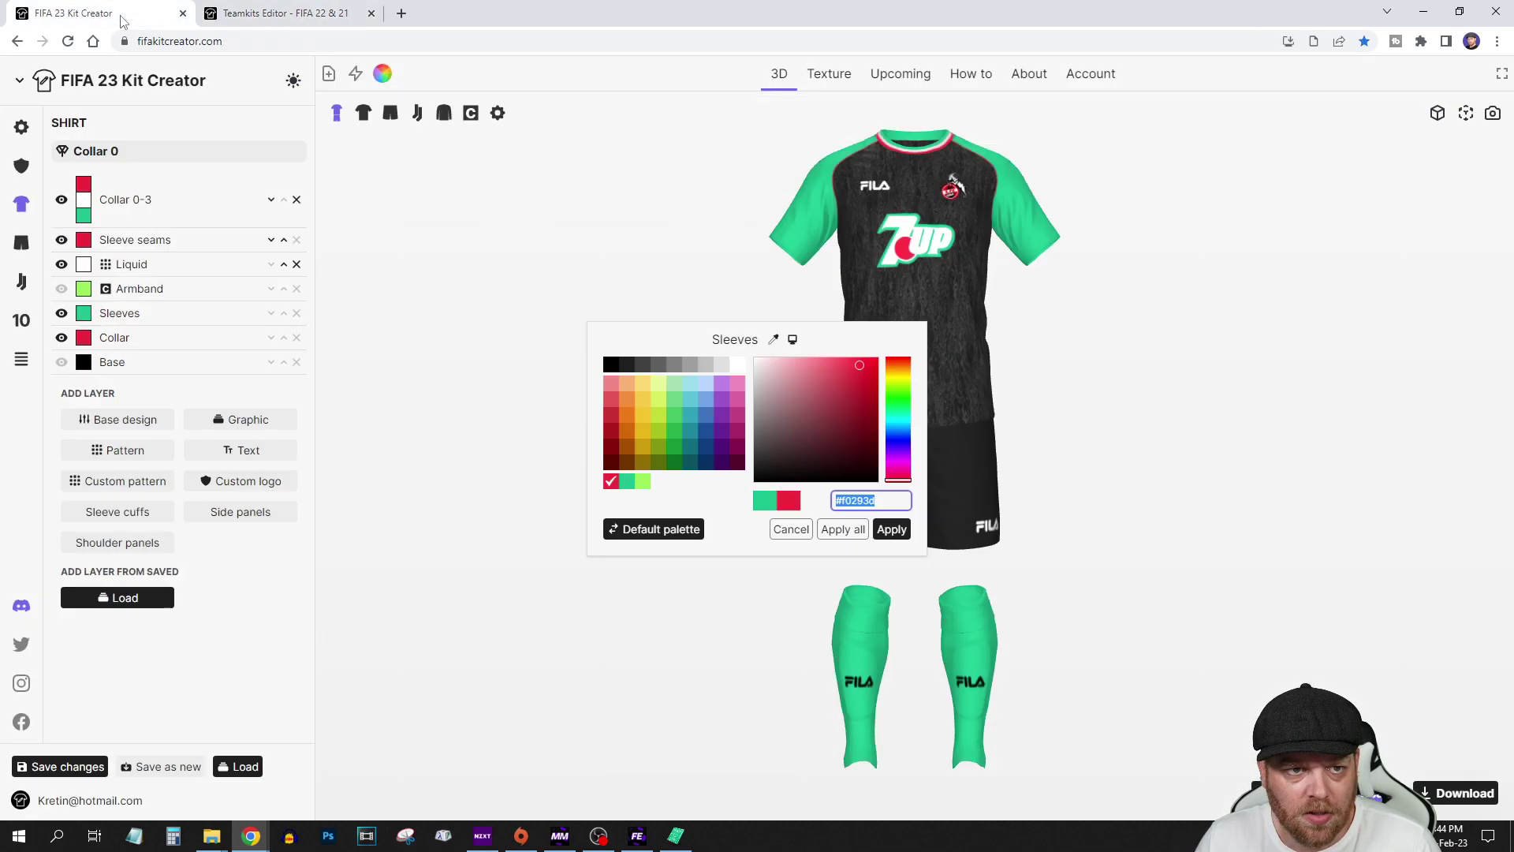
click(938, 299)
drag(938, 299, 1000, 297)
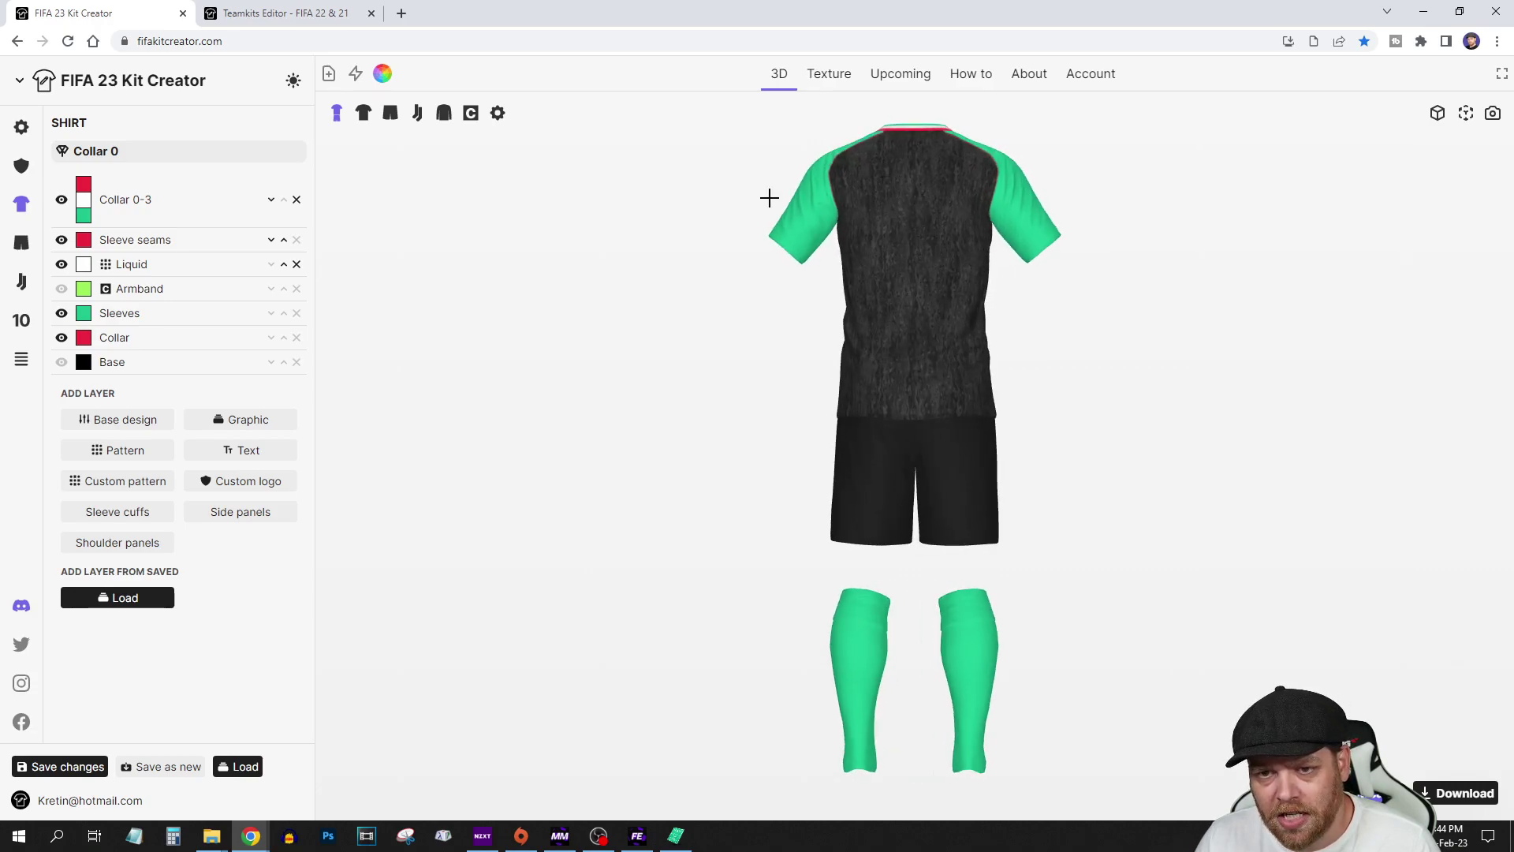
drag(960, 348, 825, 352)
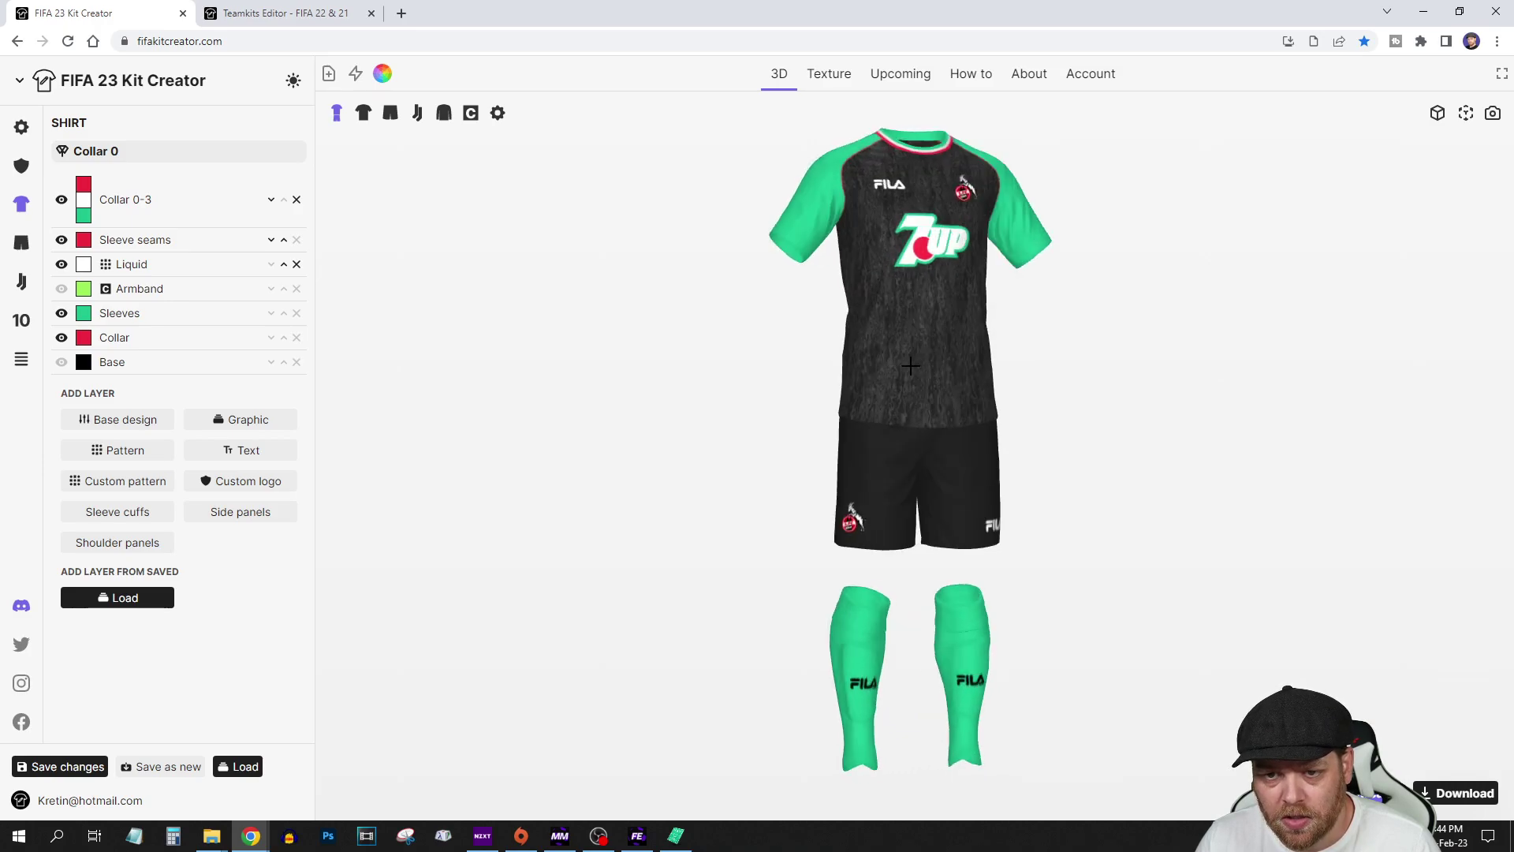
click(281, 14)
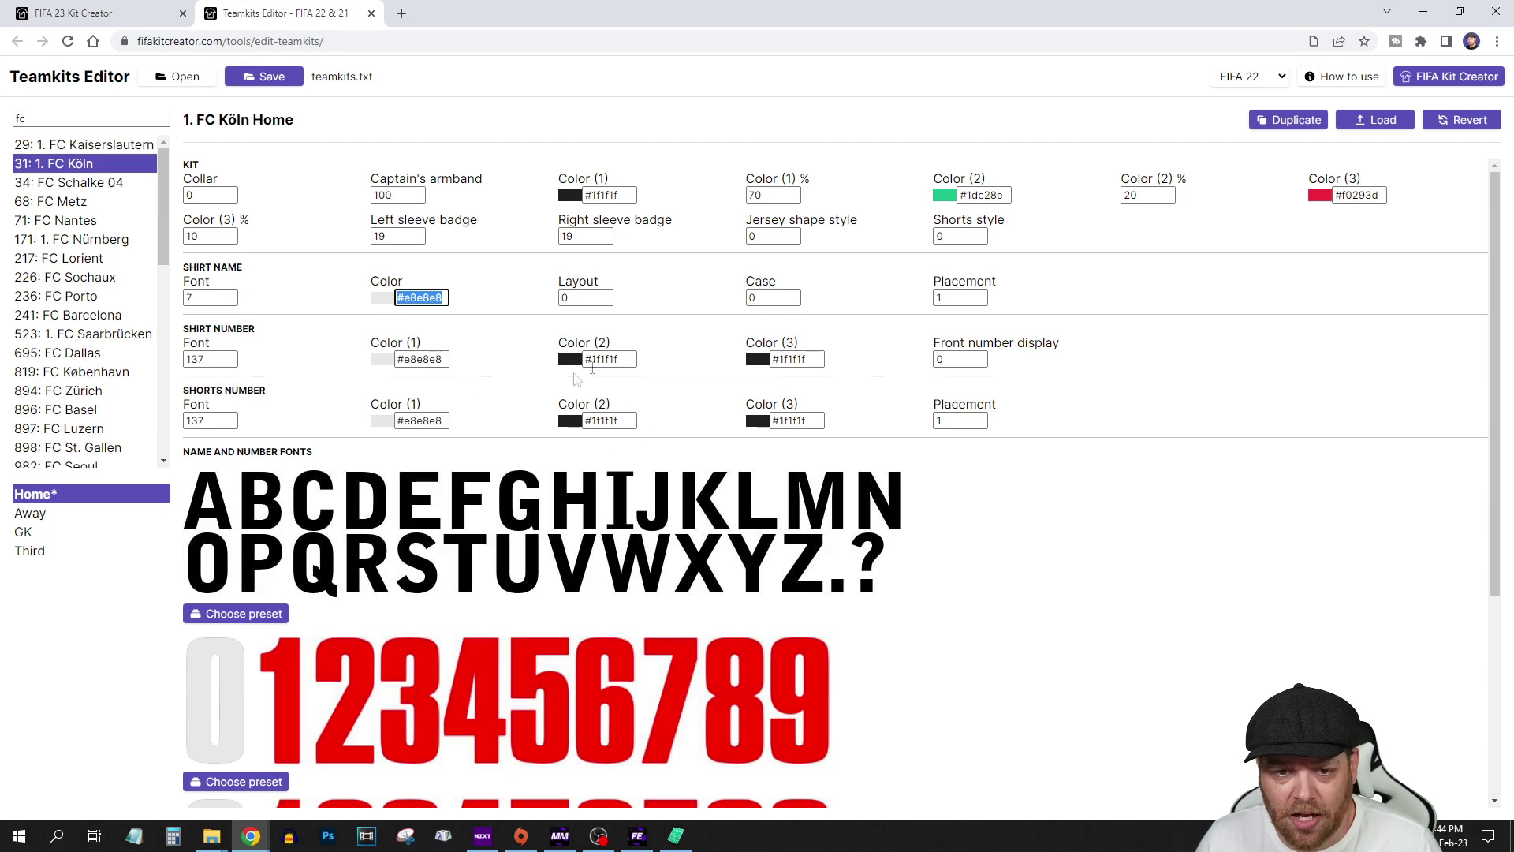
- Paste #1dc28e into Color (2) and Color (3) of both shirt and shorts numbers
click(981, 195)
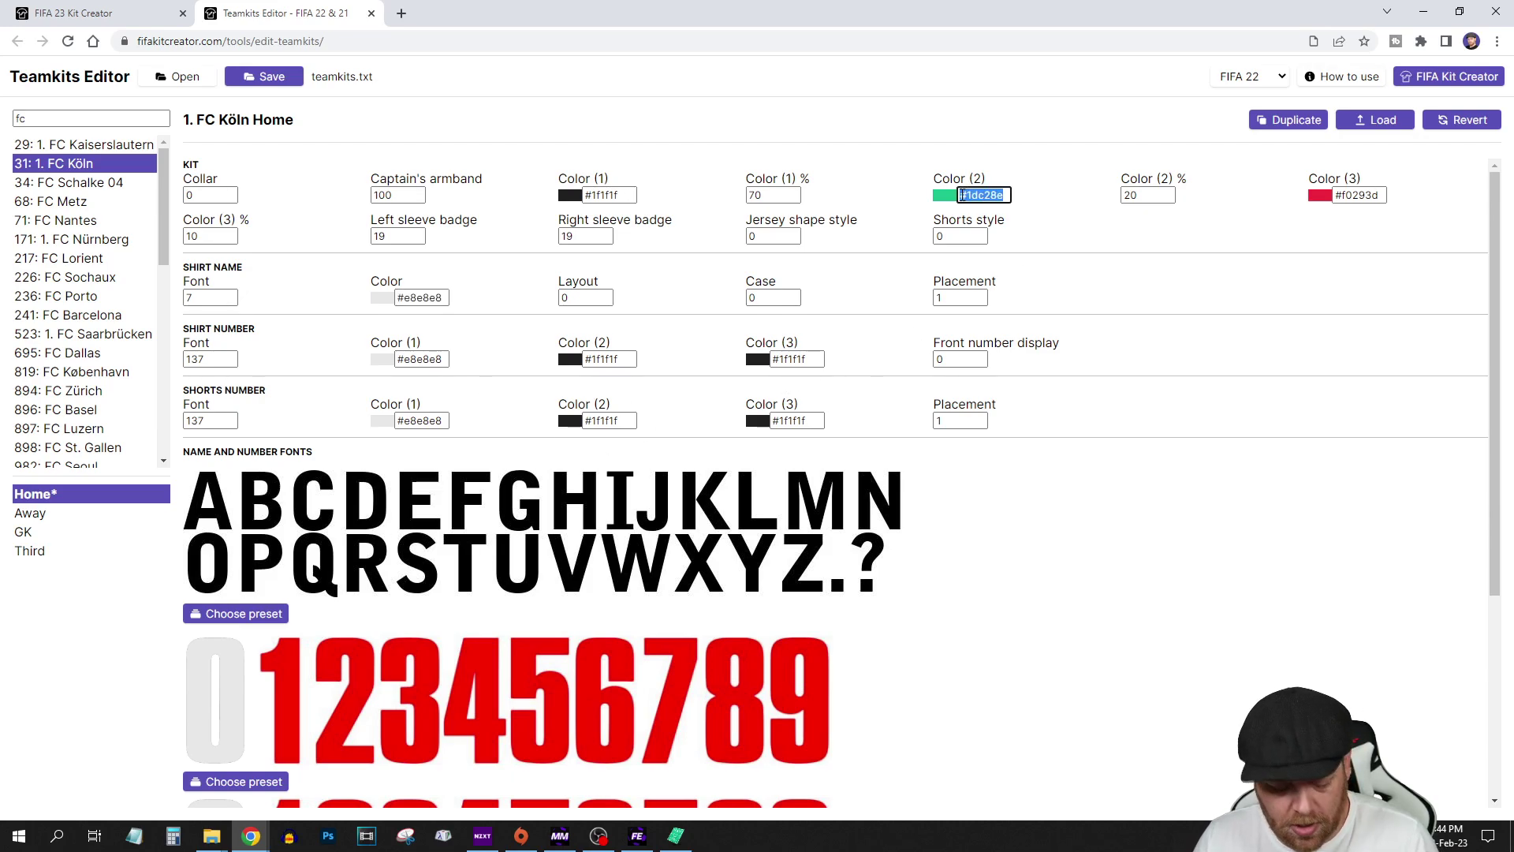
key(ctrl+c)
triple_click(792, 359)
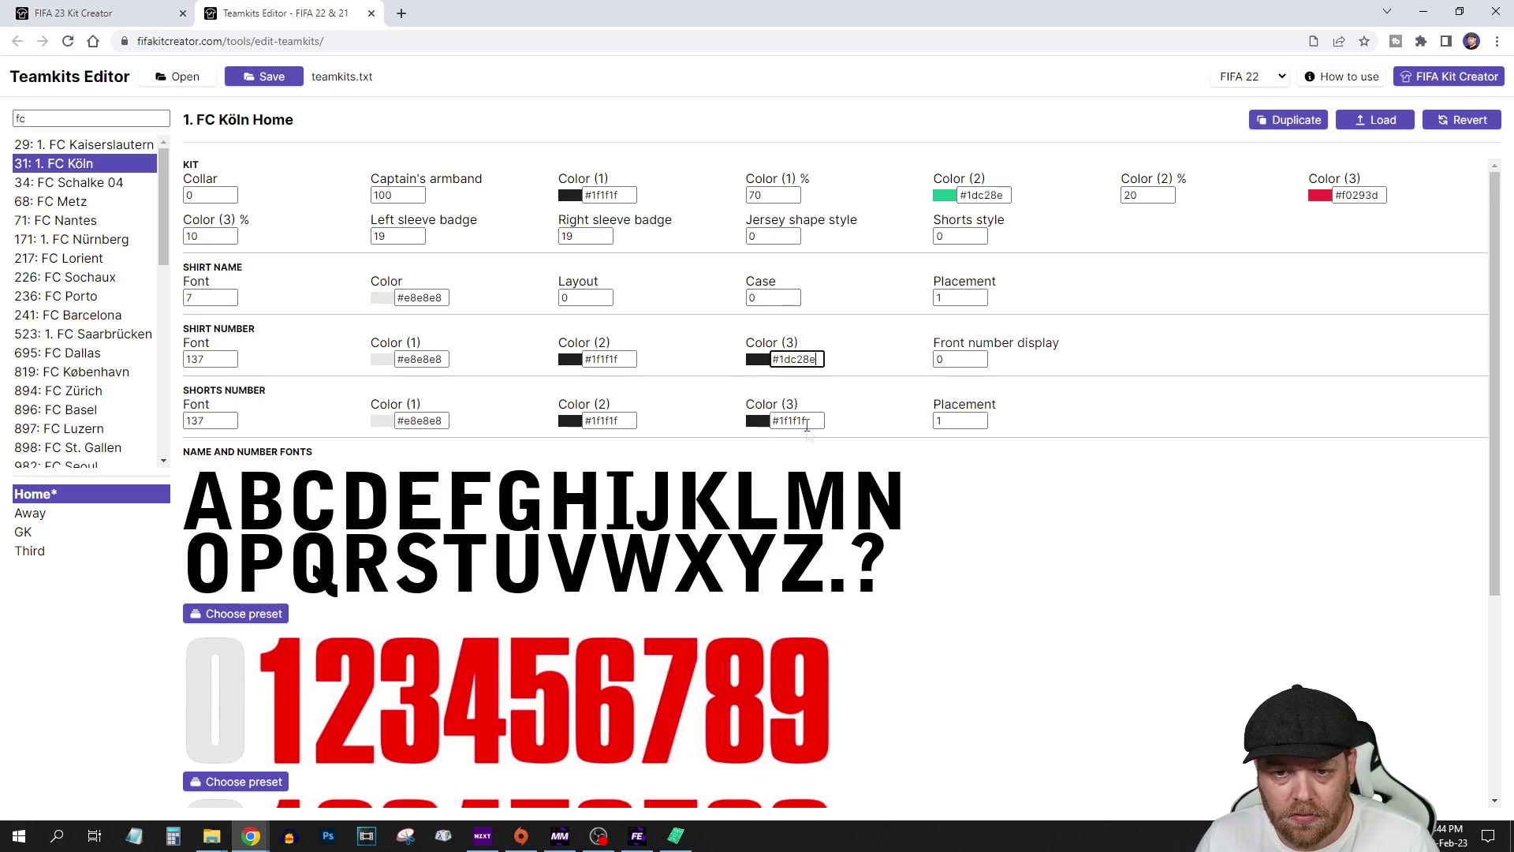
key(ctrl+v)
triple_click(604, 359)
key(ctrl+v)
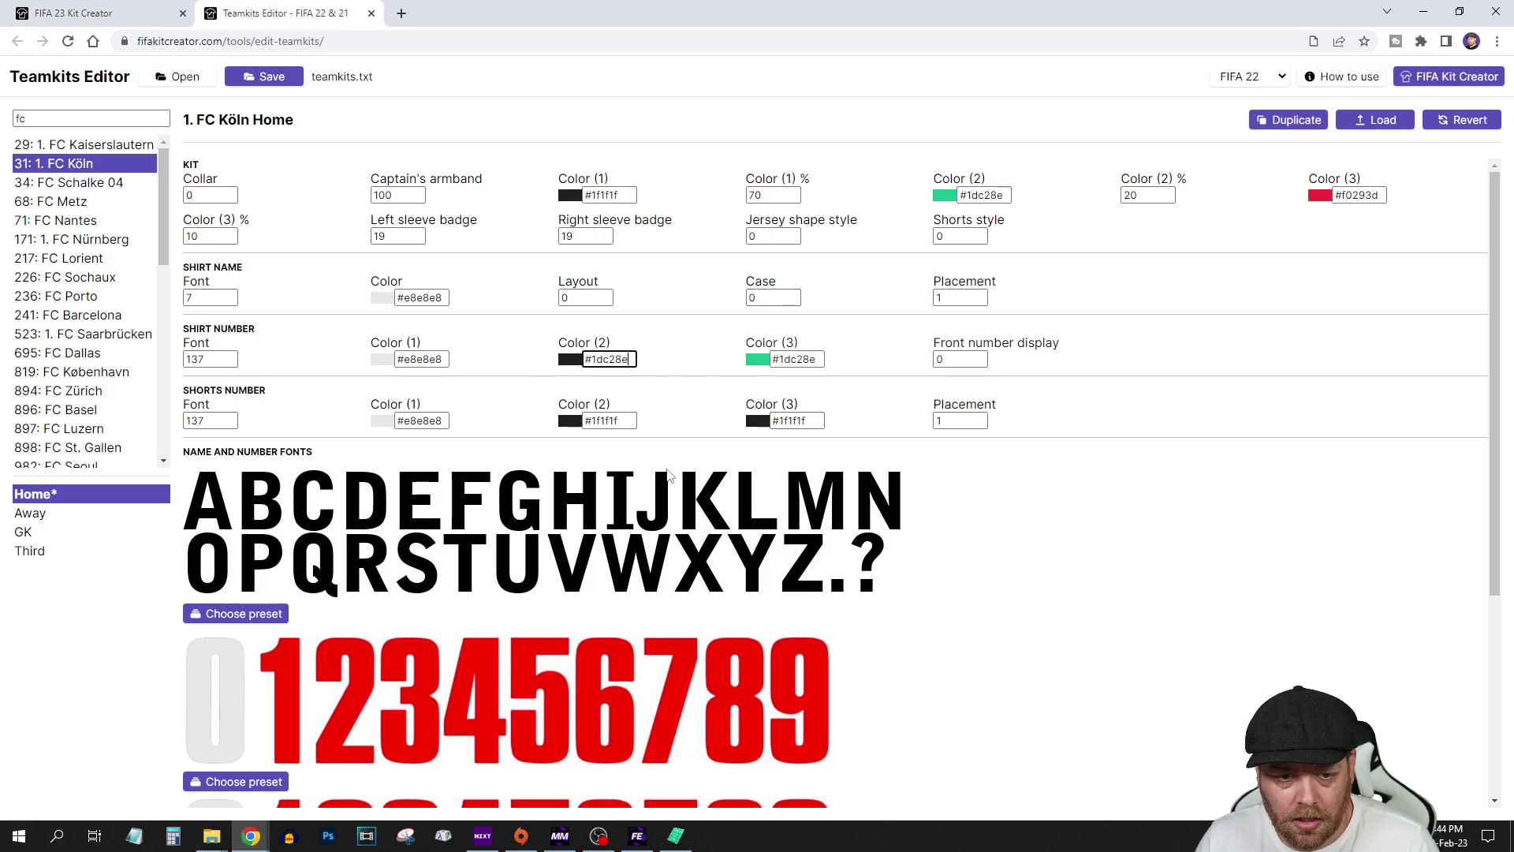
triple_click(603, 420)
key(ctrl+v)
triple_click(809, 423)
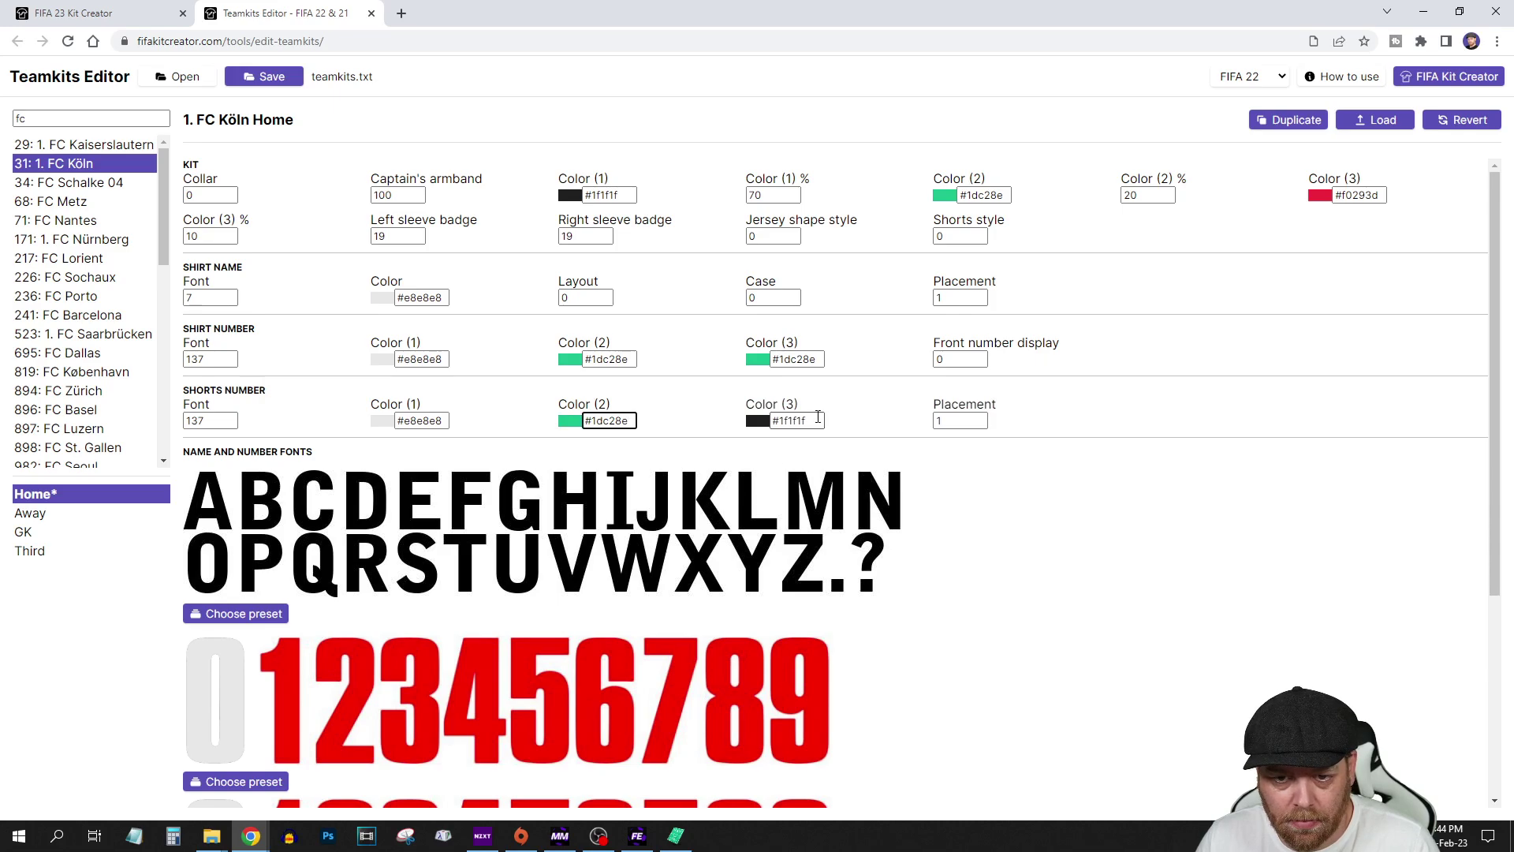
key(ctrl+v)
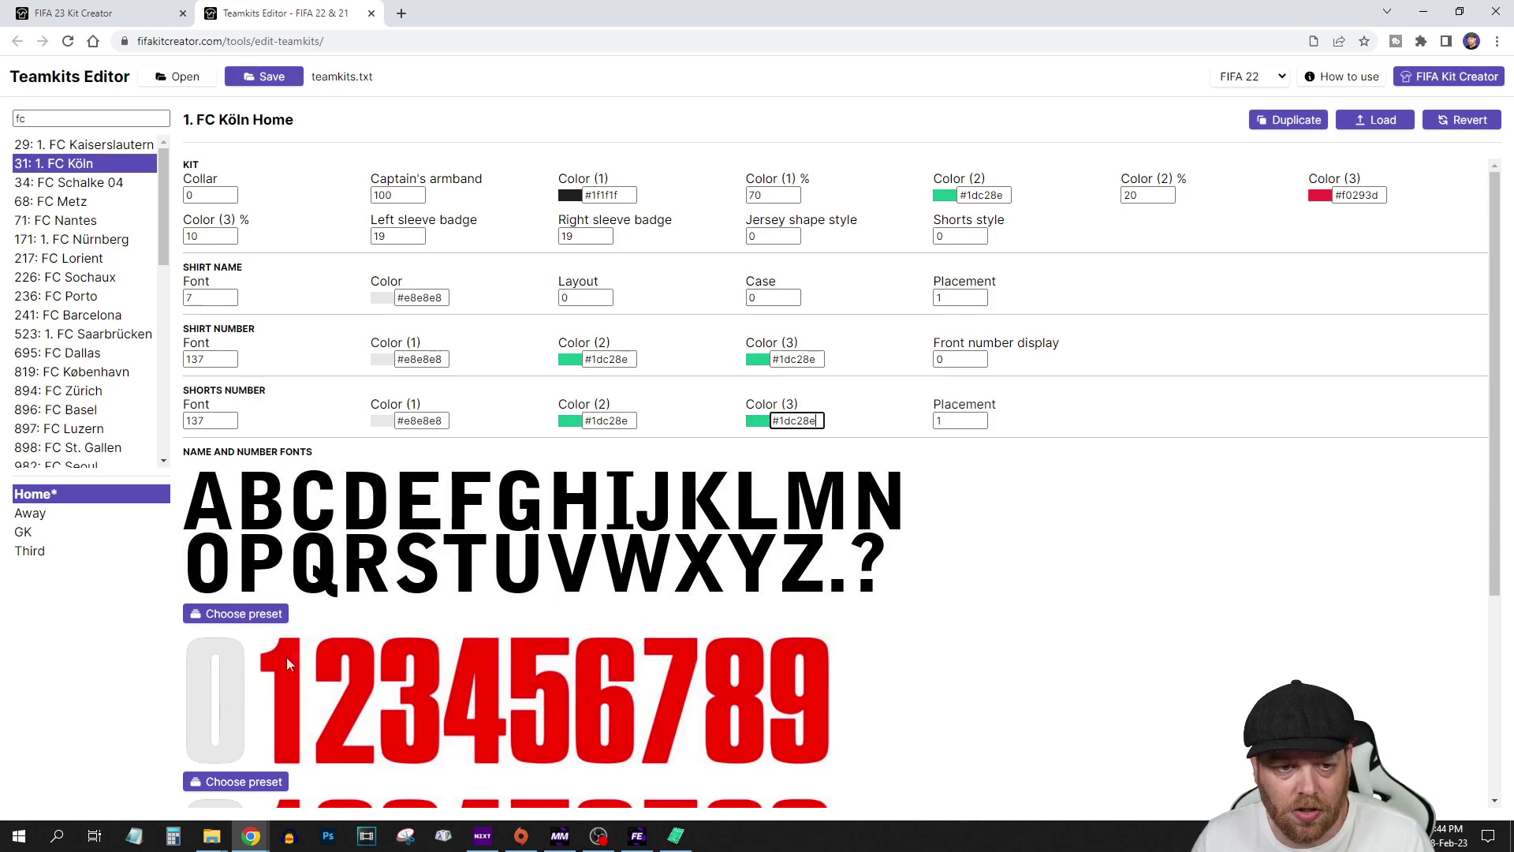
- Try shirt number font 136, then keep it at 137
click(228, 362)
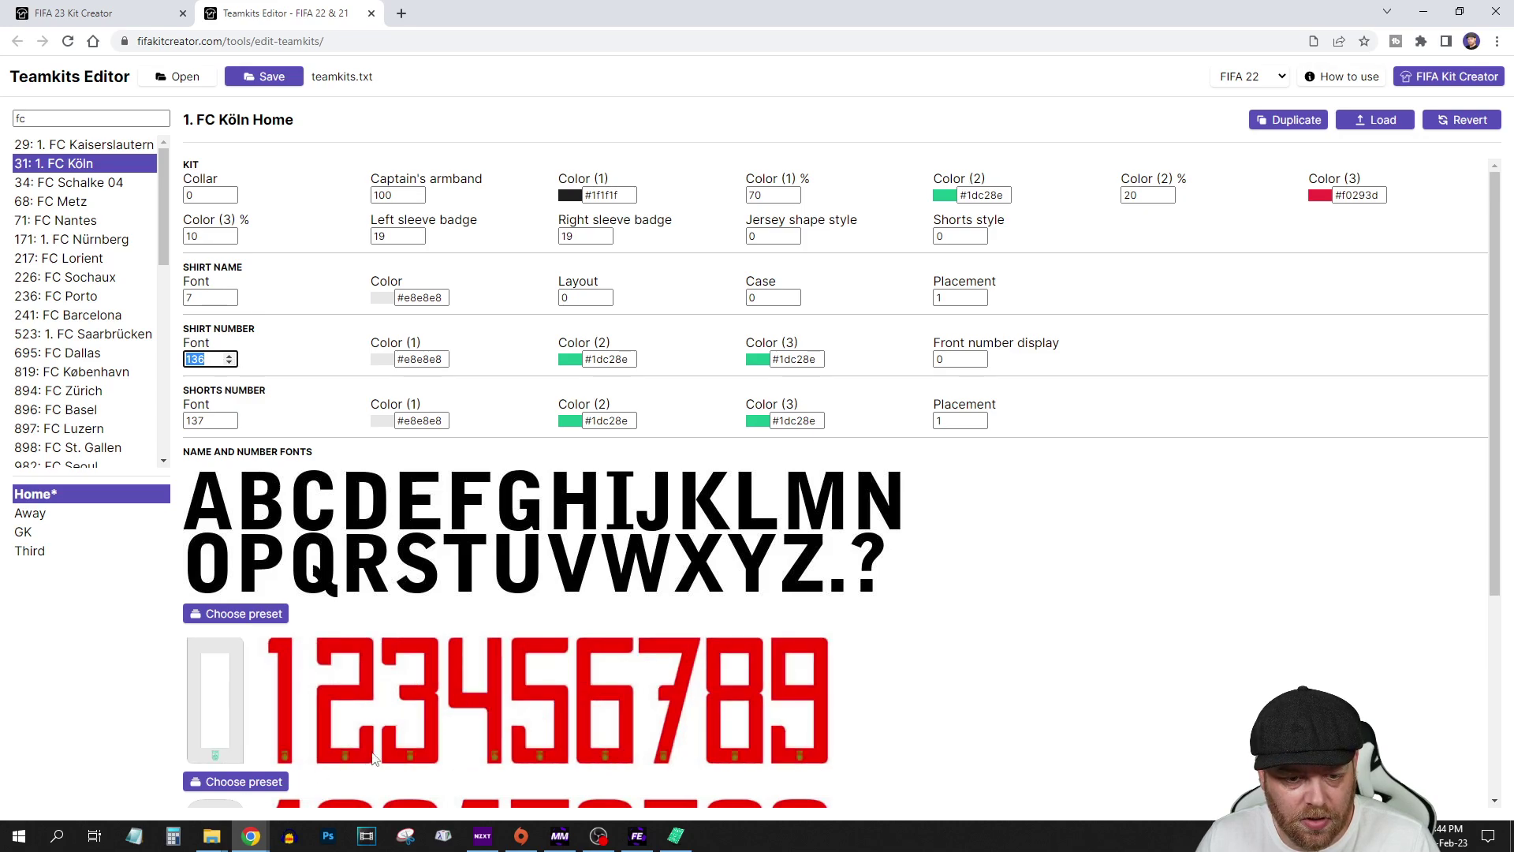
click(228, 356)
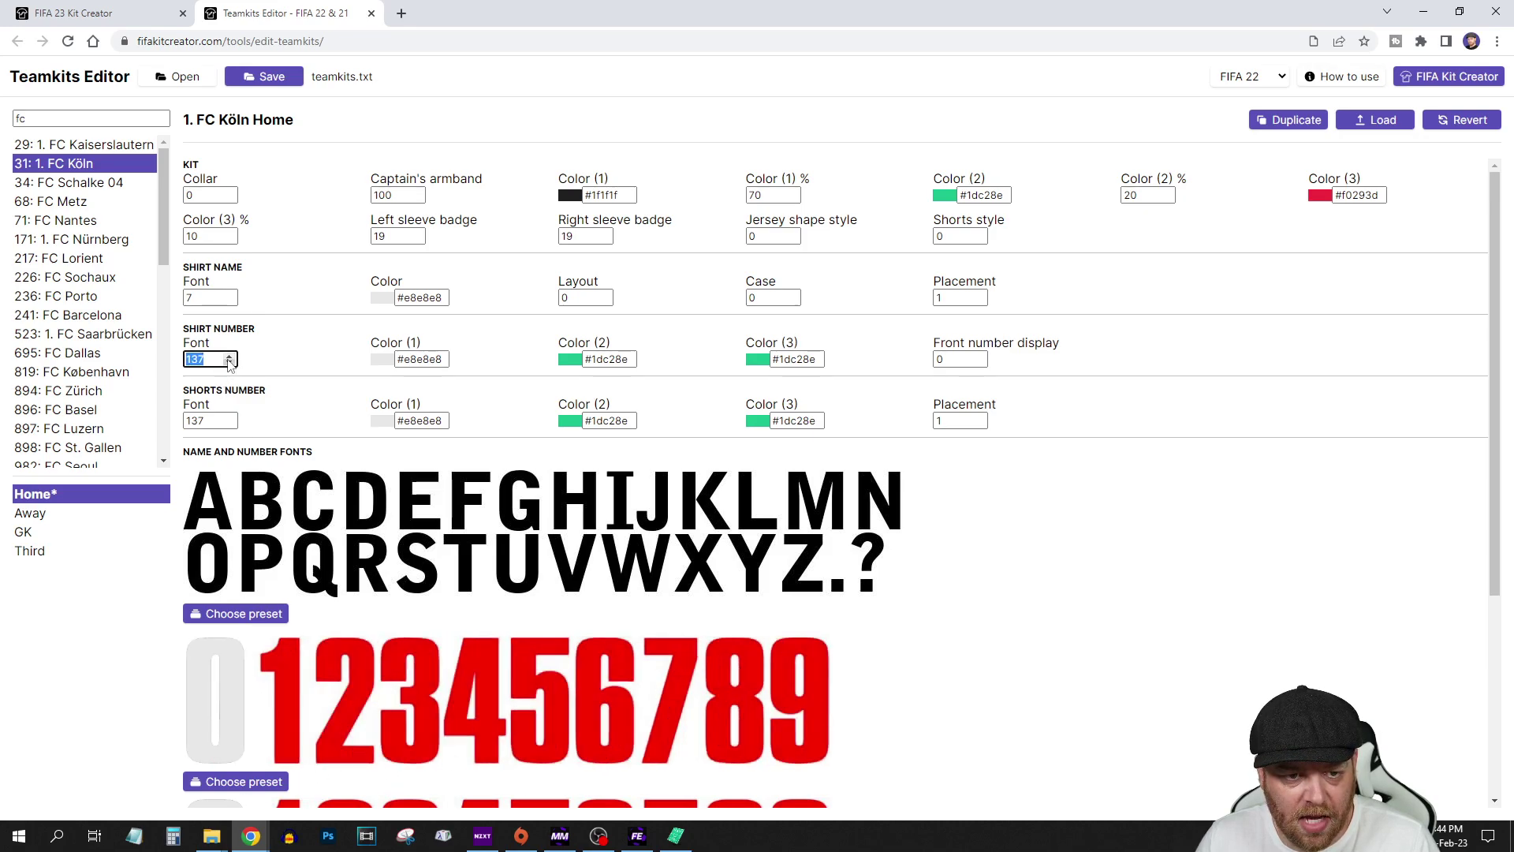
scroll(581, 619, down, 3)
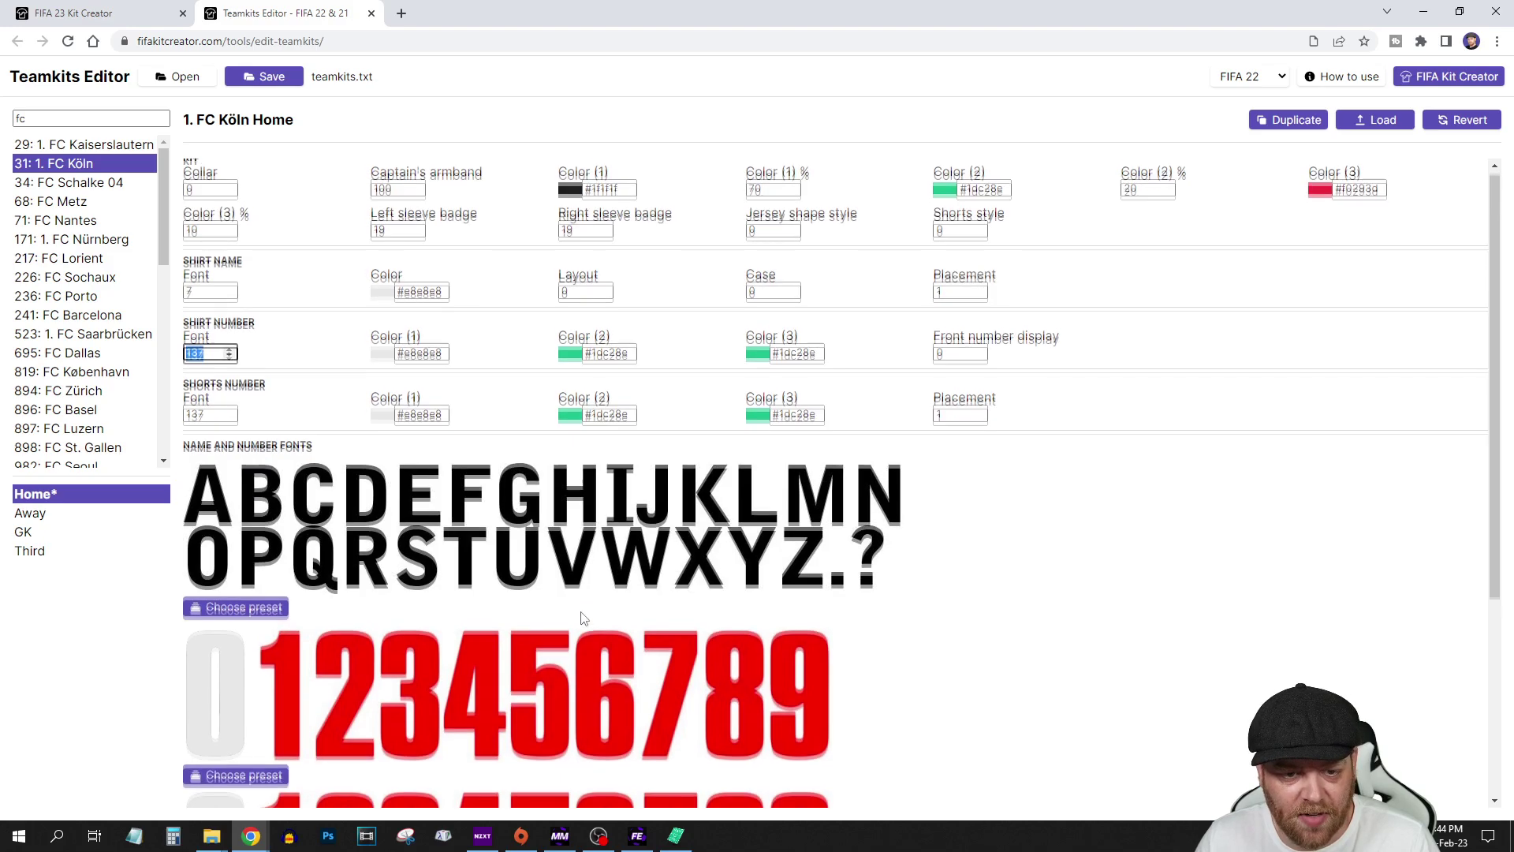
scroll(573, 605, up, 1)
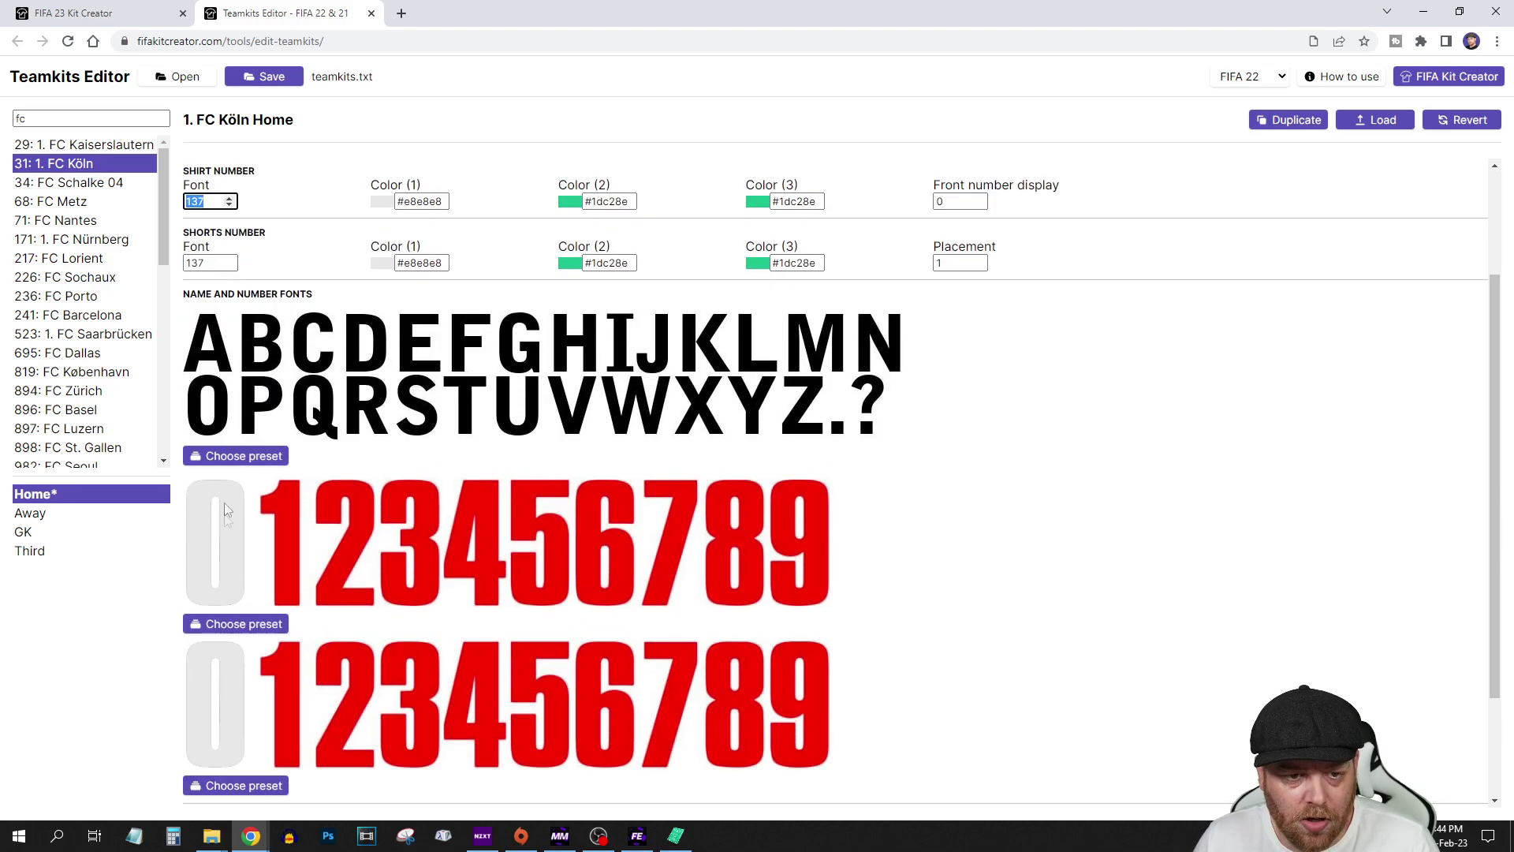
scroll(354, 536, down, 2)
scroll(517, 580, up, 4)
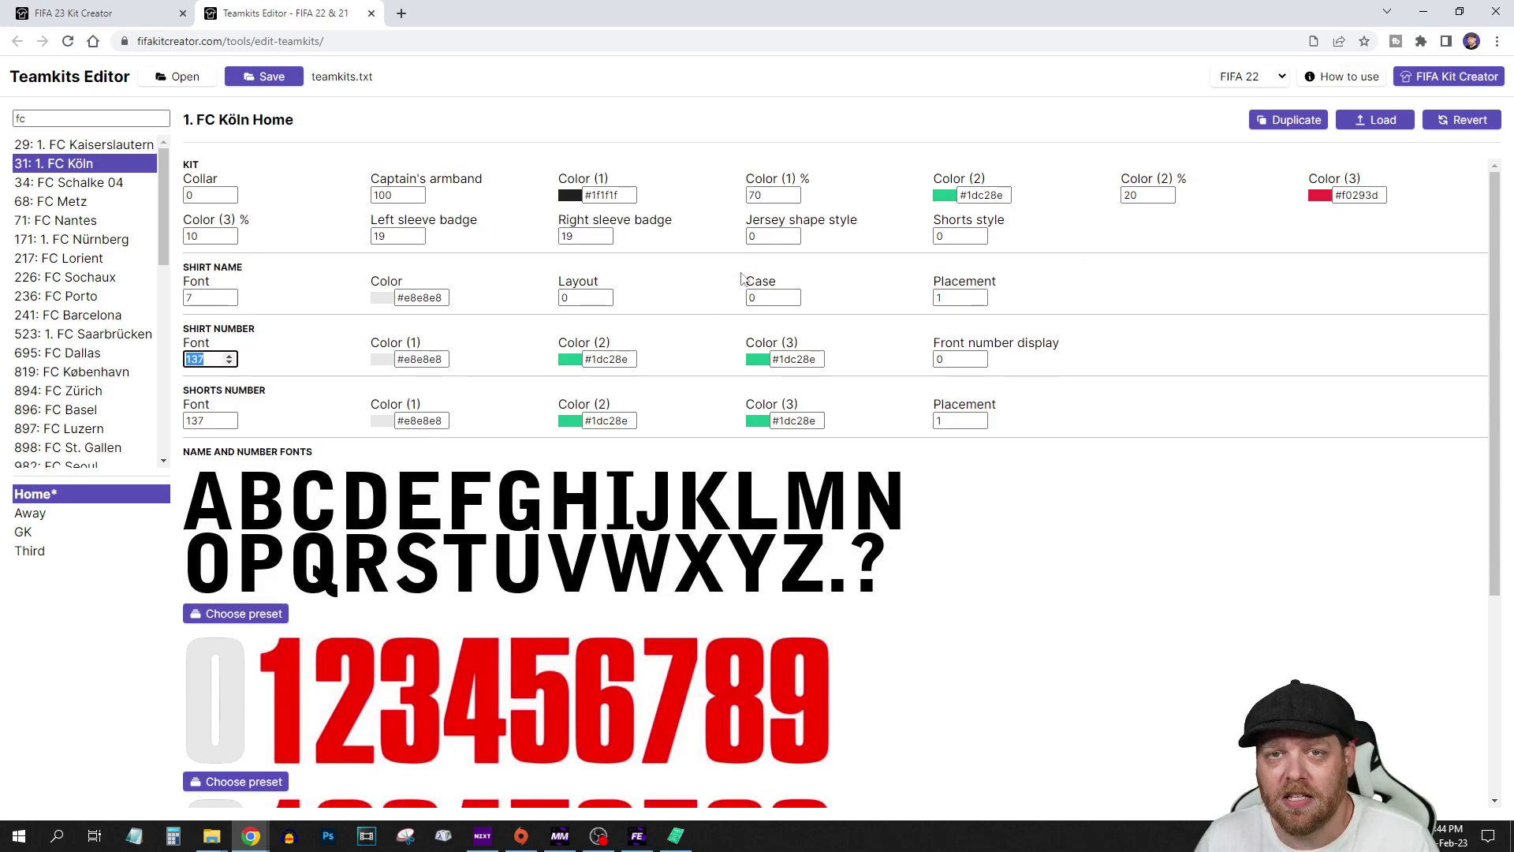
scroll(524, 399, down, 4)
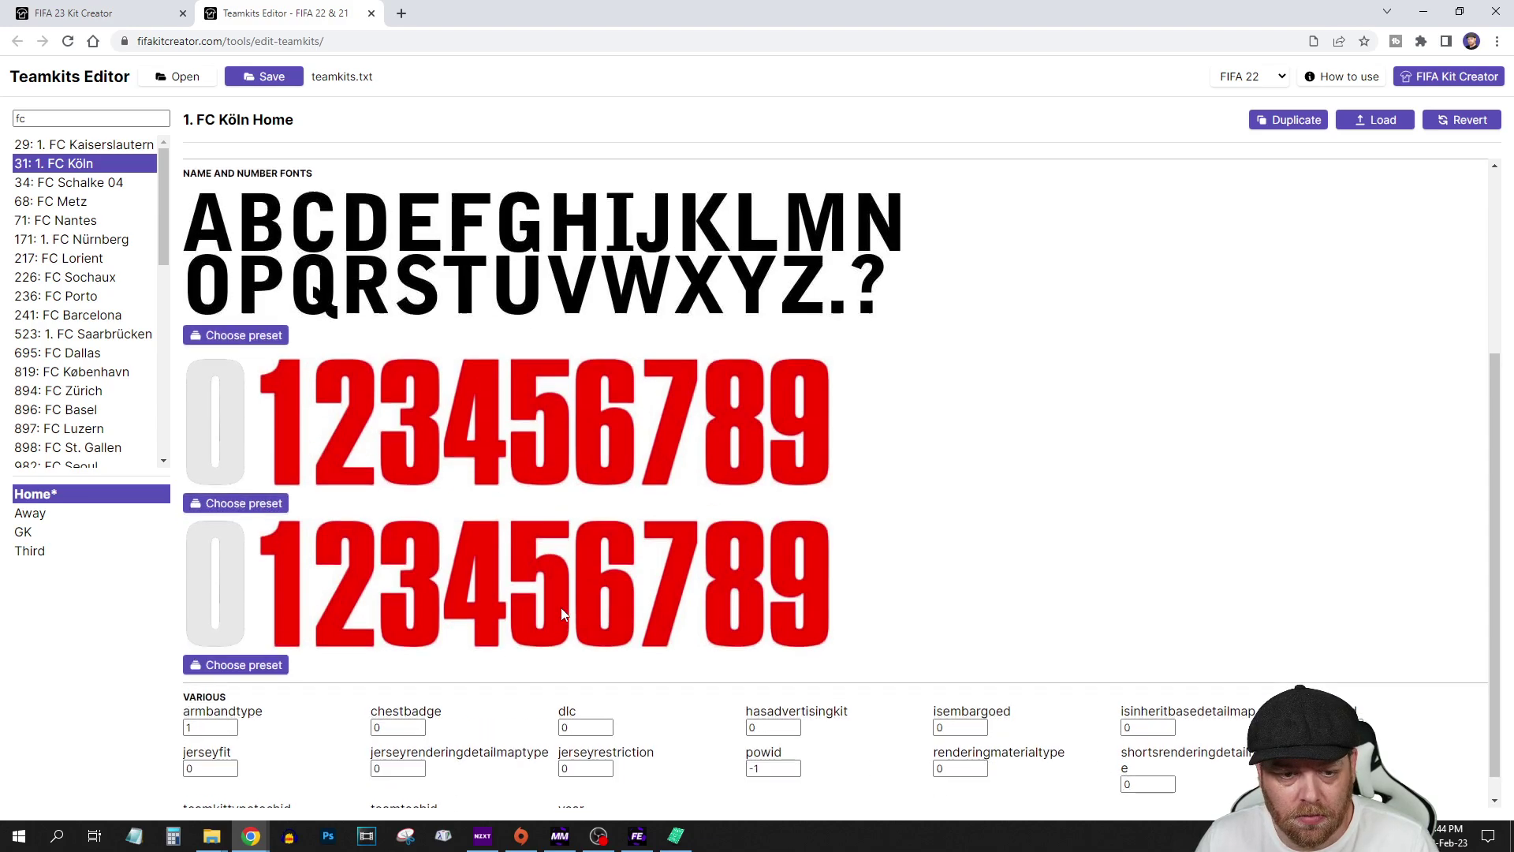
key(shift+Tab)
key(shift+Tab)
key(shift+Tab)
key(shift+Tab)
key(shift+Tab)
key(shift+Tab)
key(shift+Tab)
key(shift+Tab)
key(shift+Tab)
key(shift+Tab)
key(shift+Tab)
key(shift+Tab)
key(shift+Tab)
key(shift+Tab)
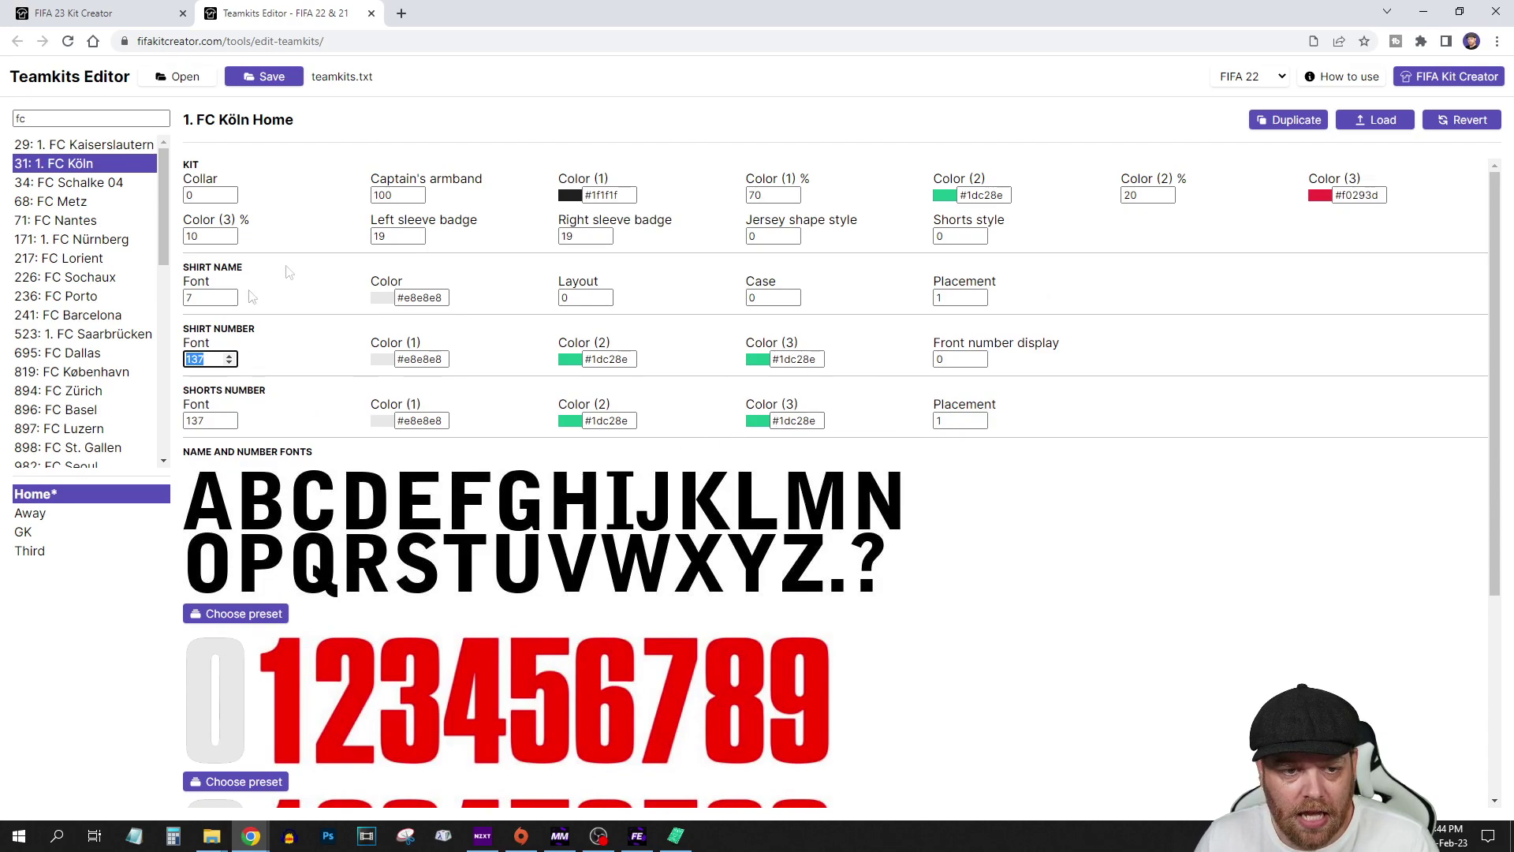
- Save the changes to teamkits.txt and switch back to Revolution Database Master
click(273, 79)
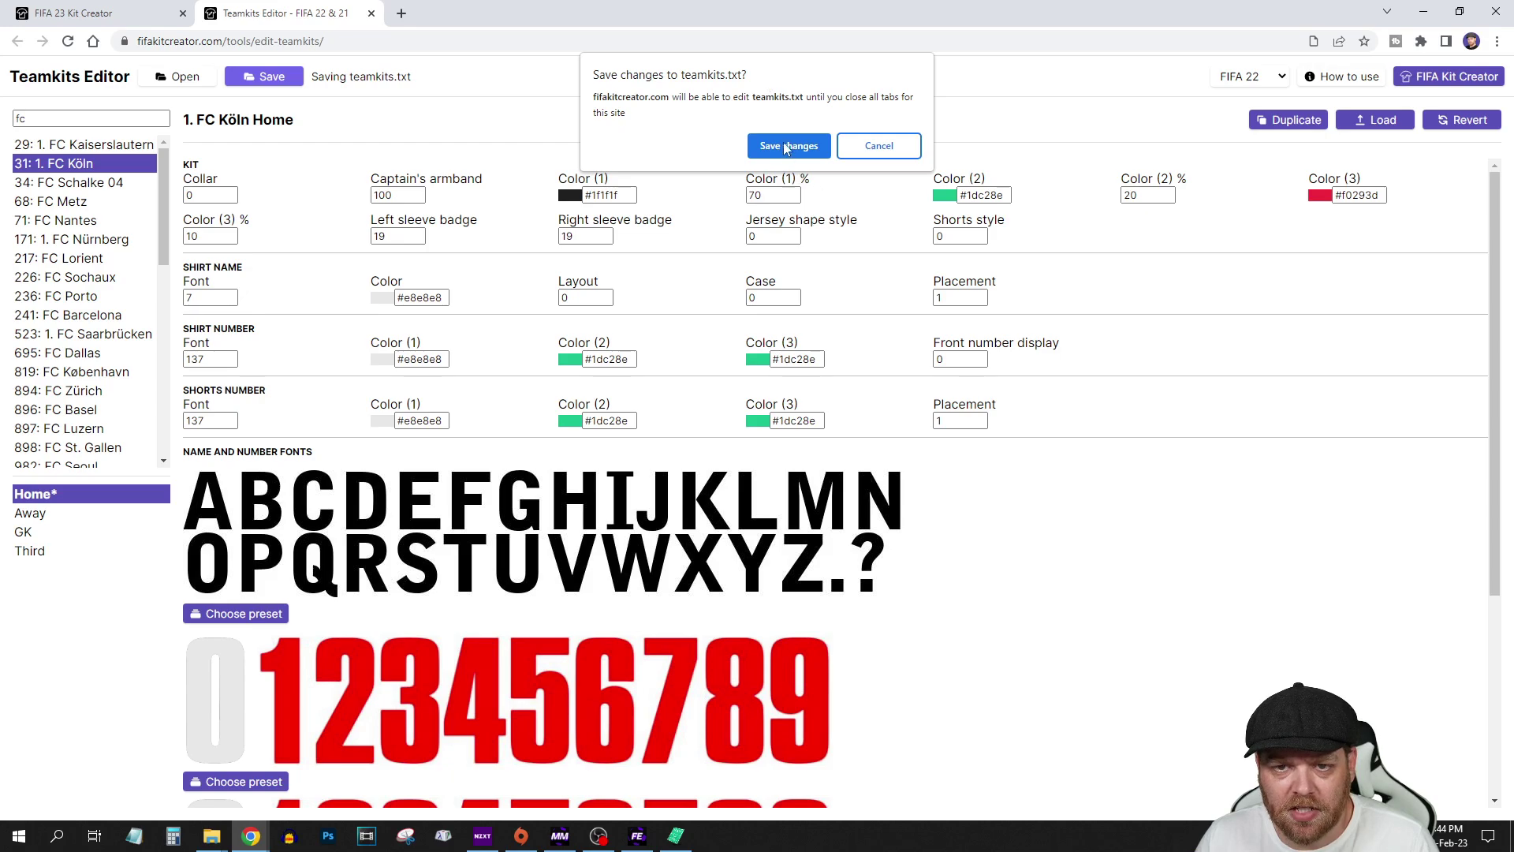
click(786, 147)
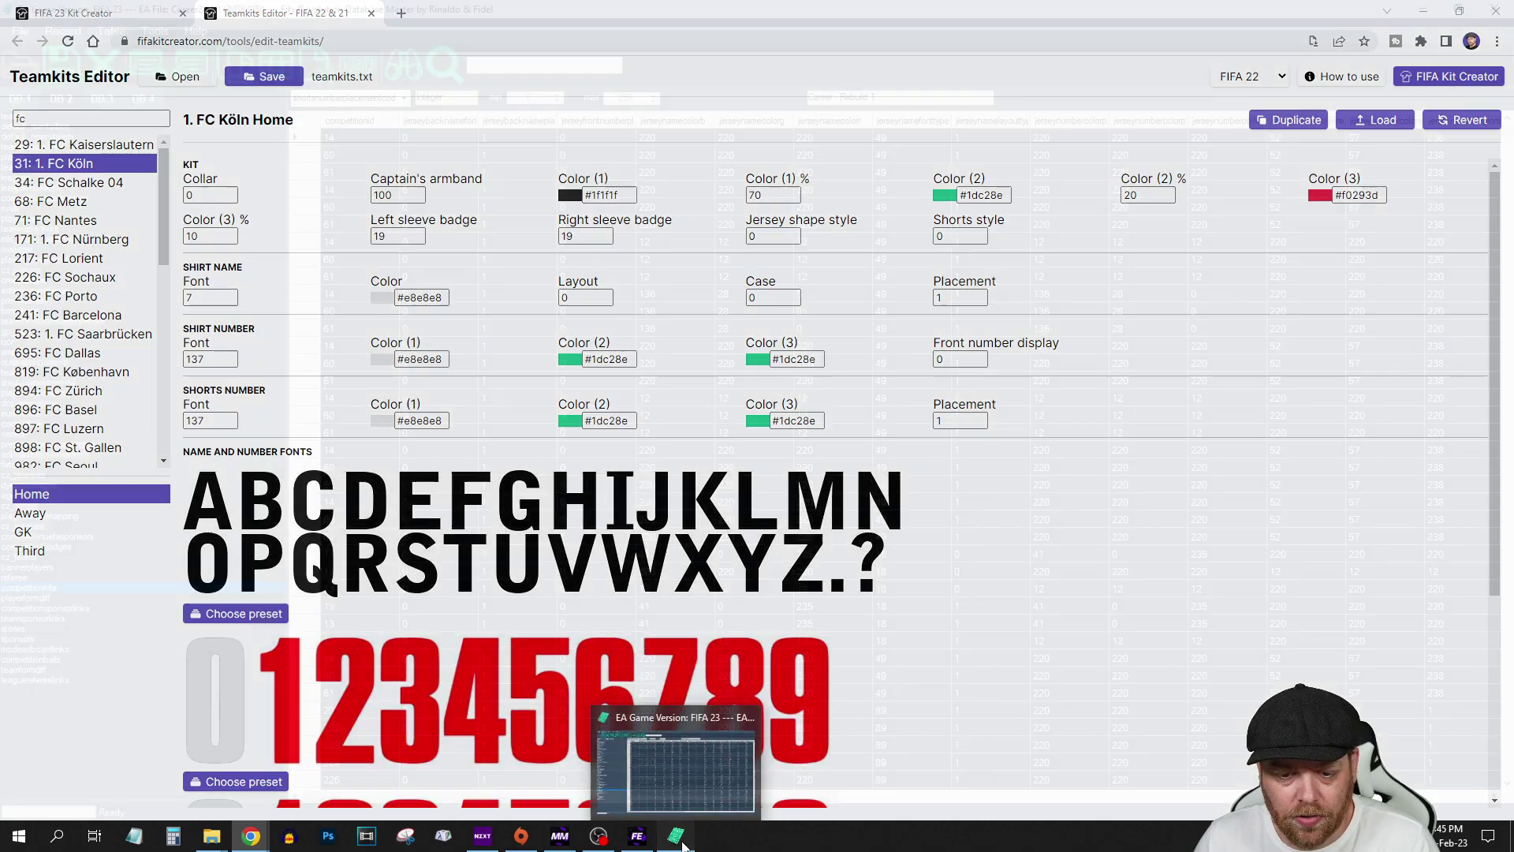
click(676, 835)
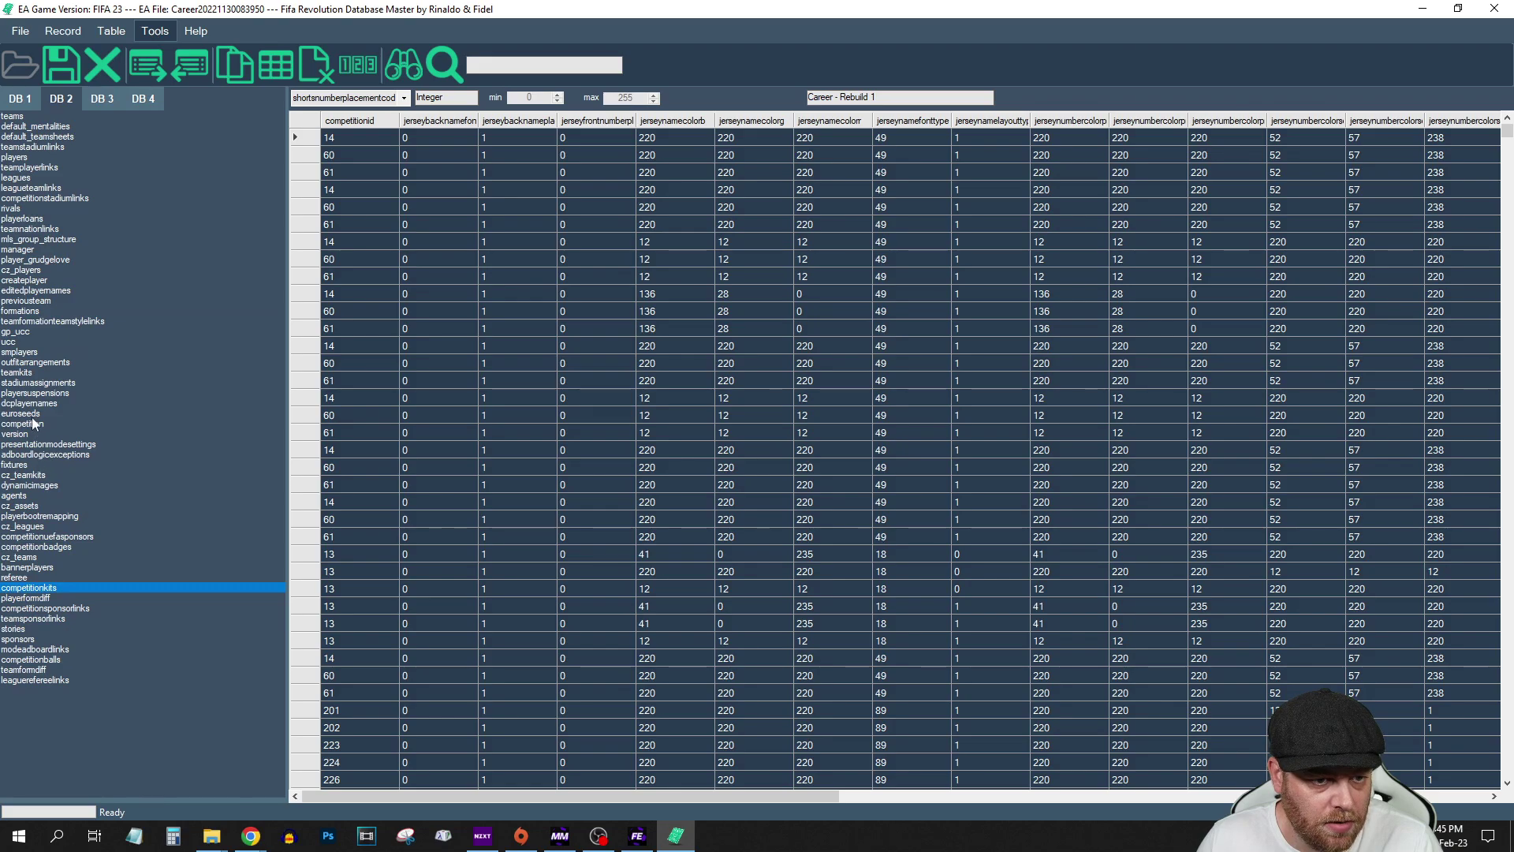
click(26, 374)
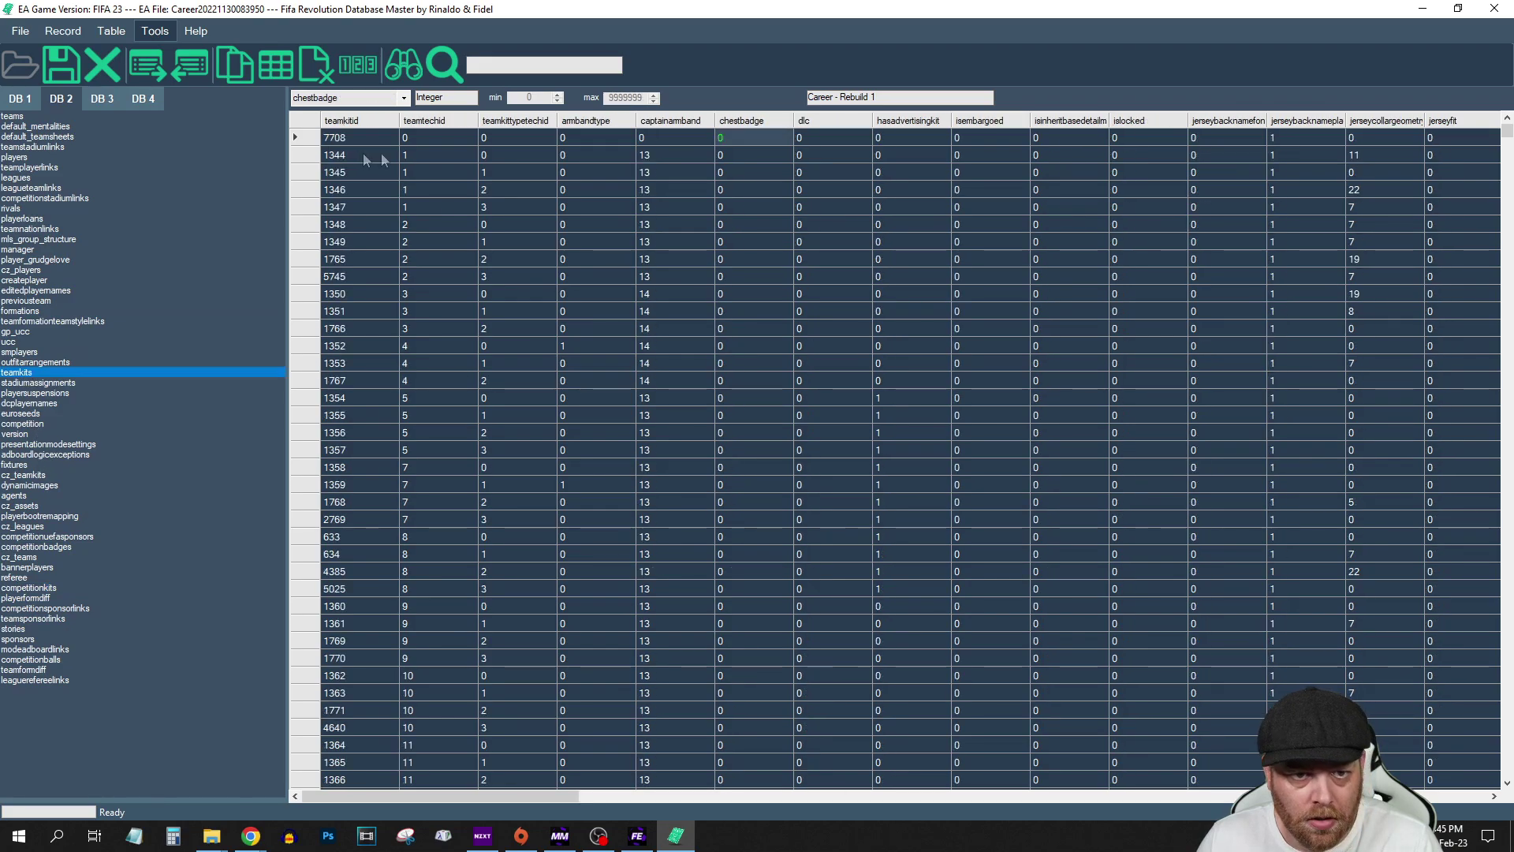
scroll(439, 531, down, 15)
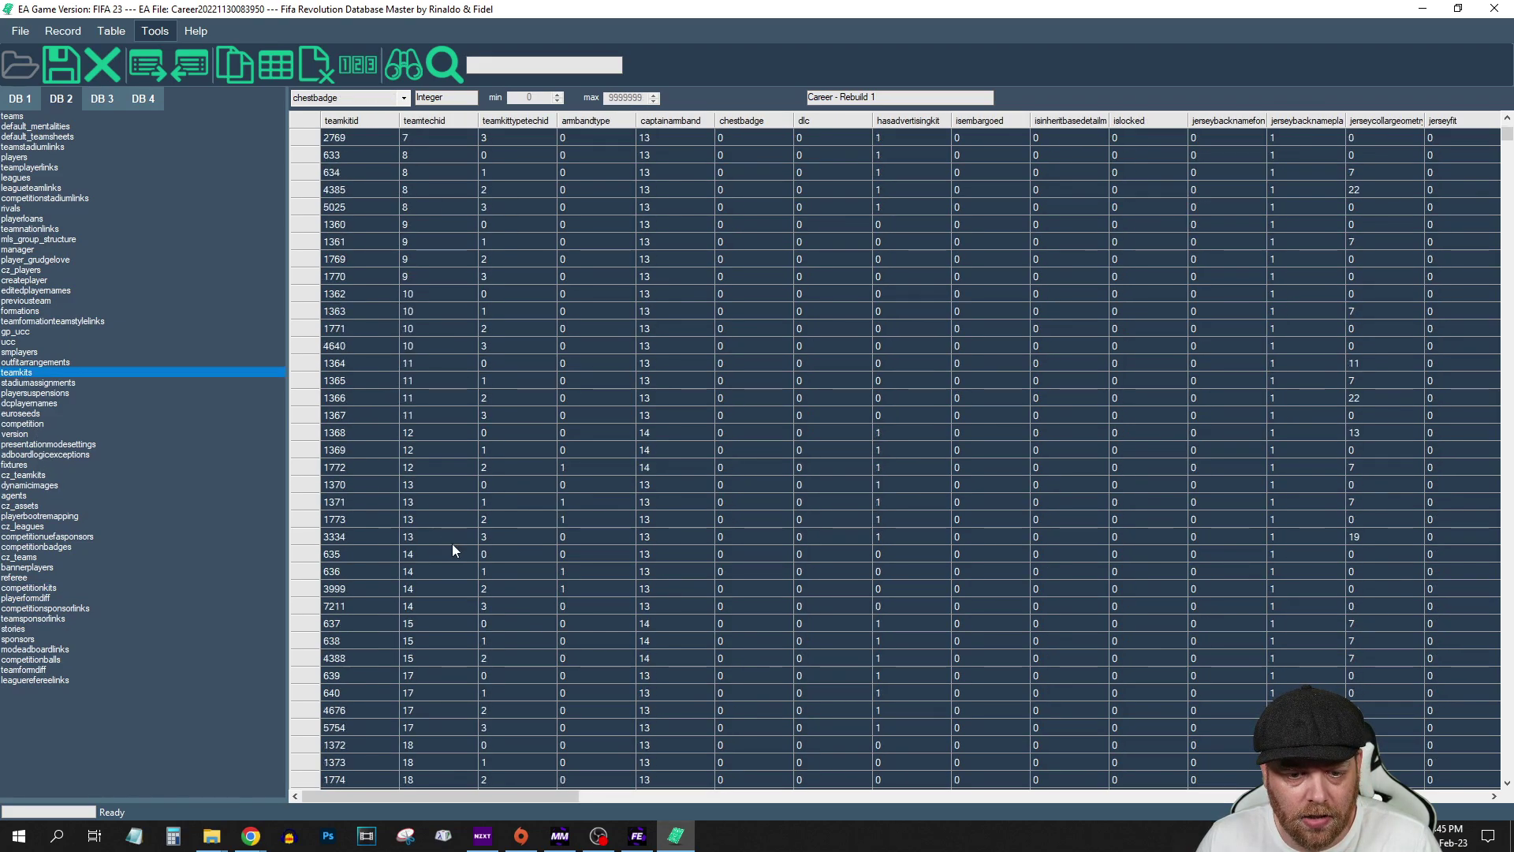
scroll(453, 568, down, 9)
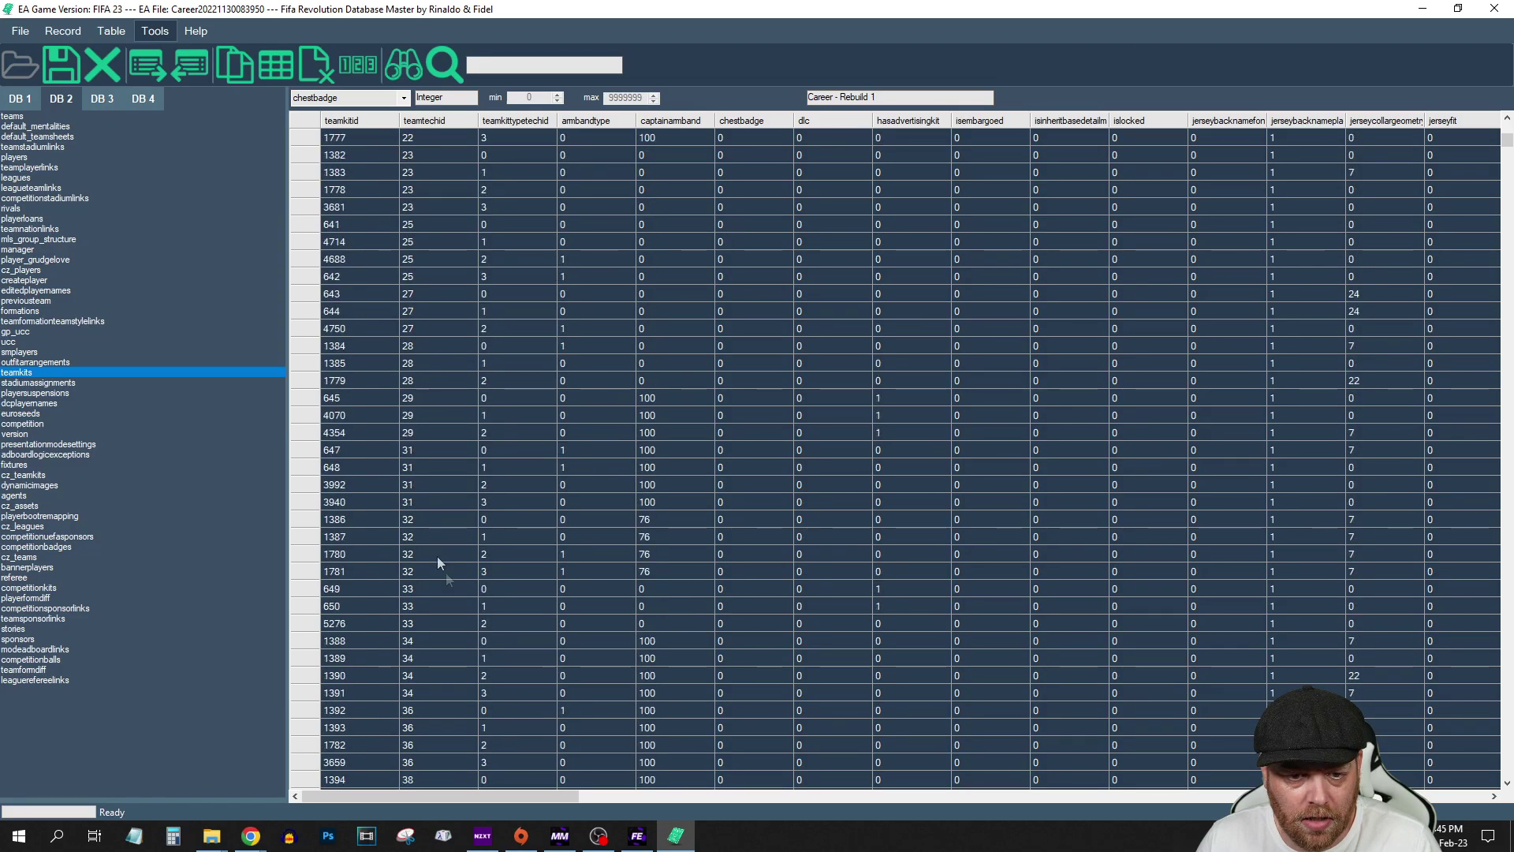
click(418, 485)
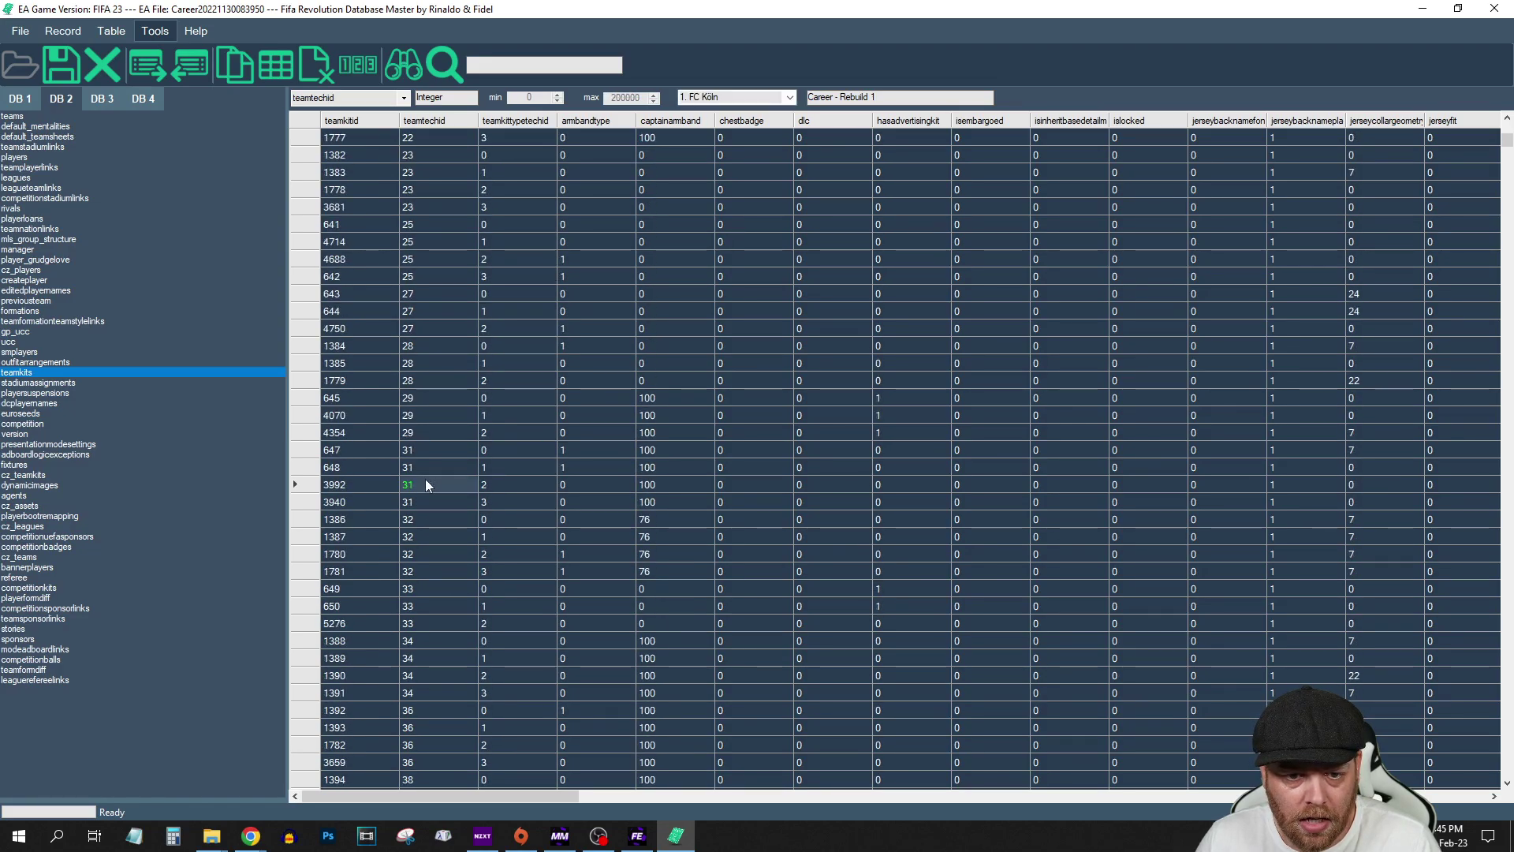
click(498, 450)
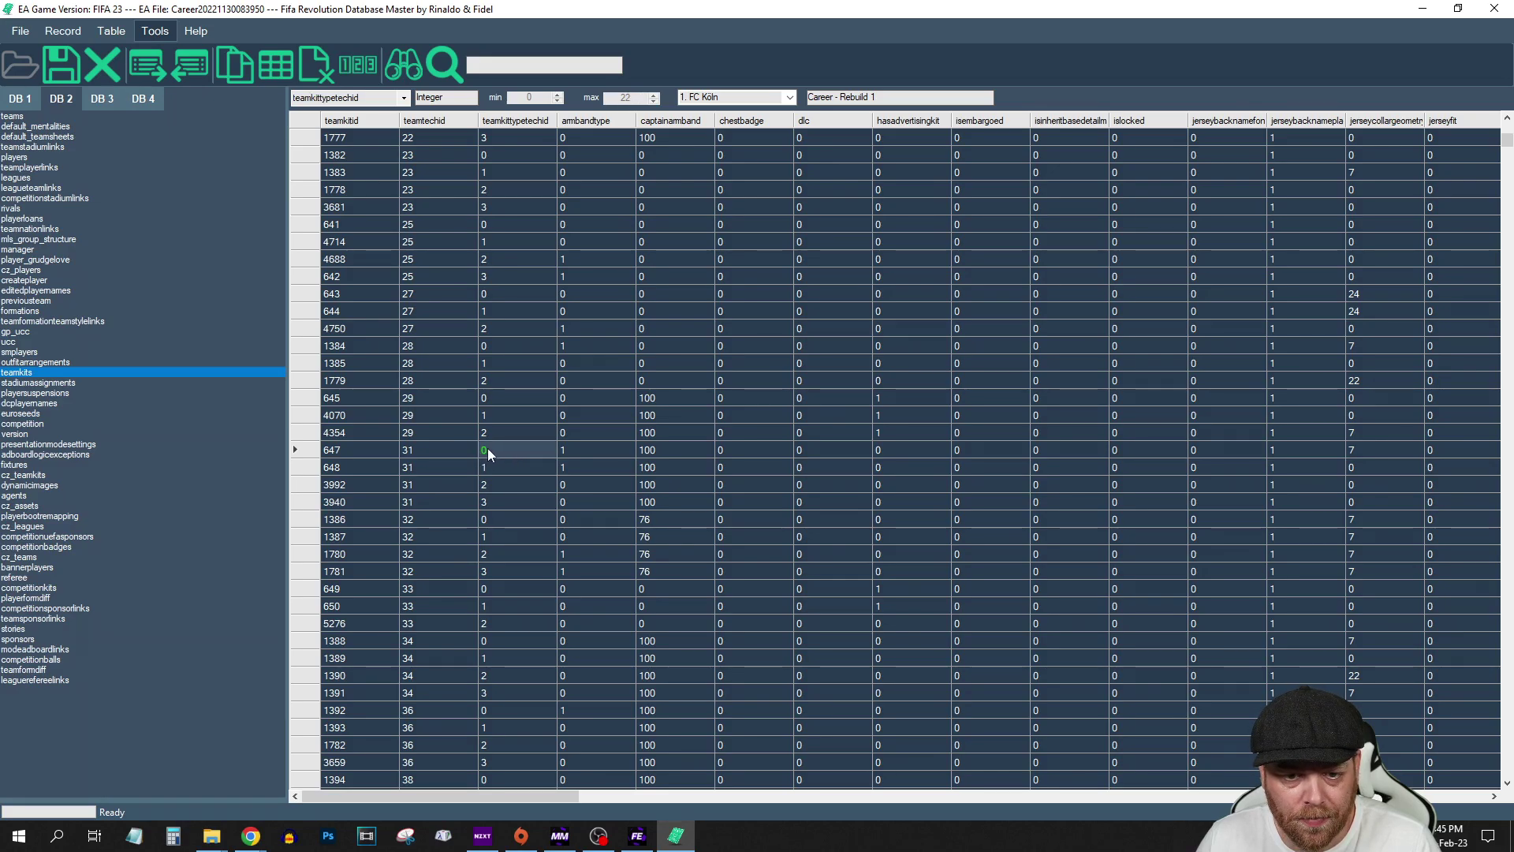
click(492, 468)
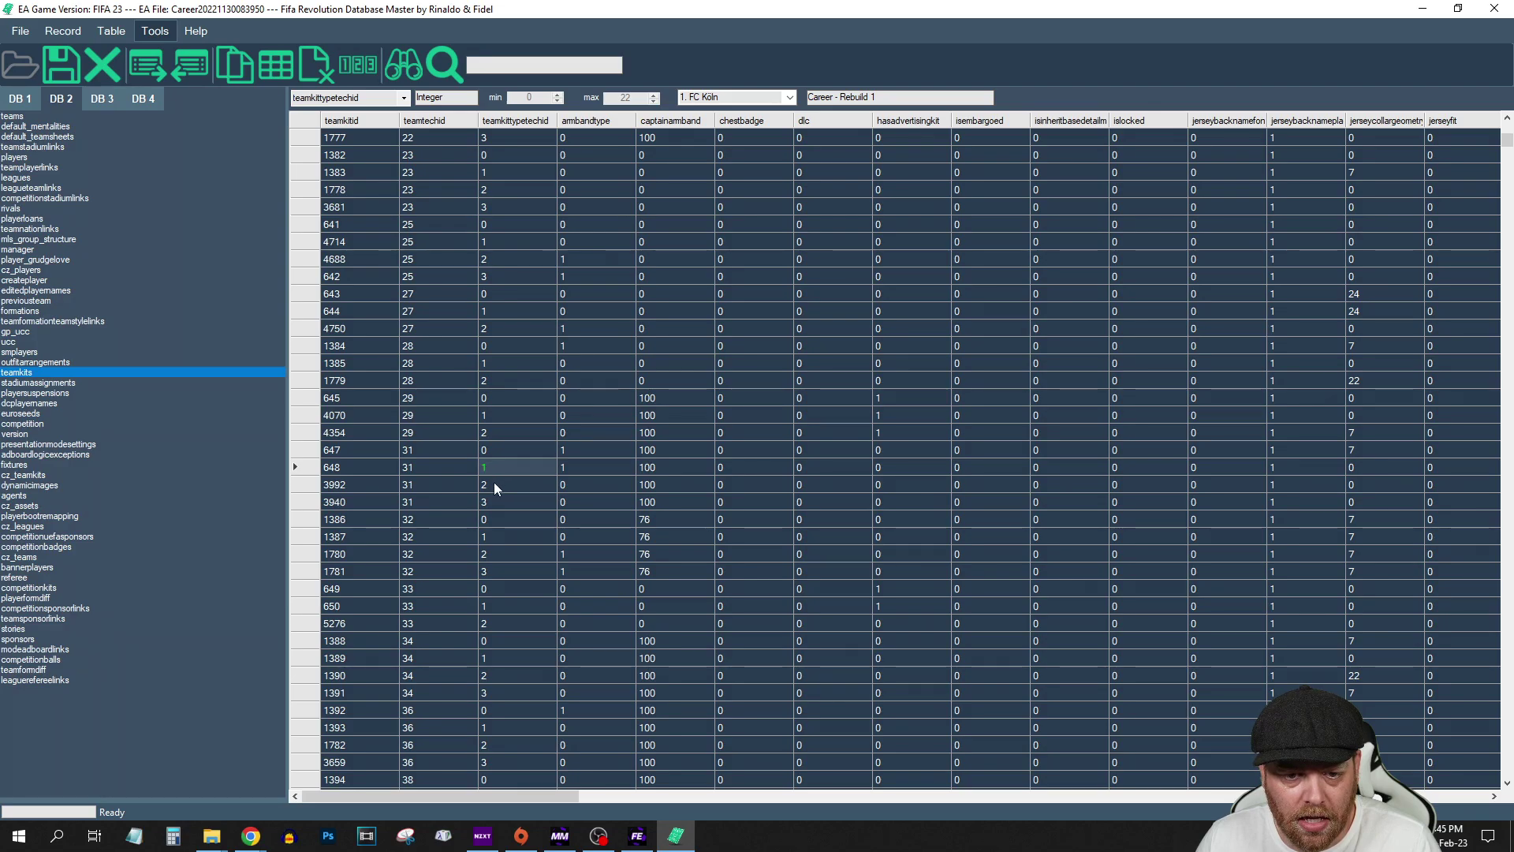
click(494, 485)
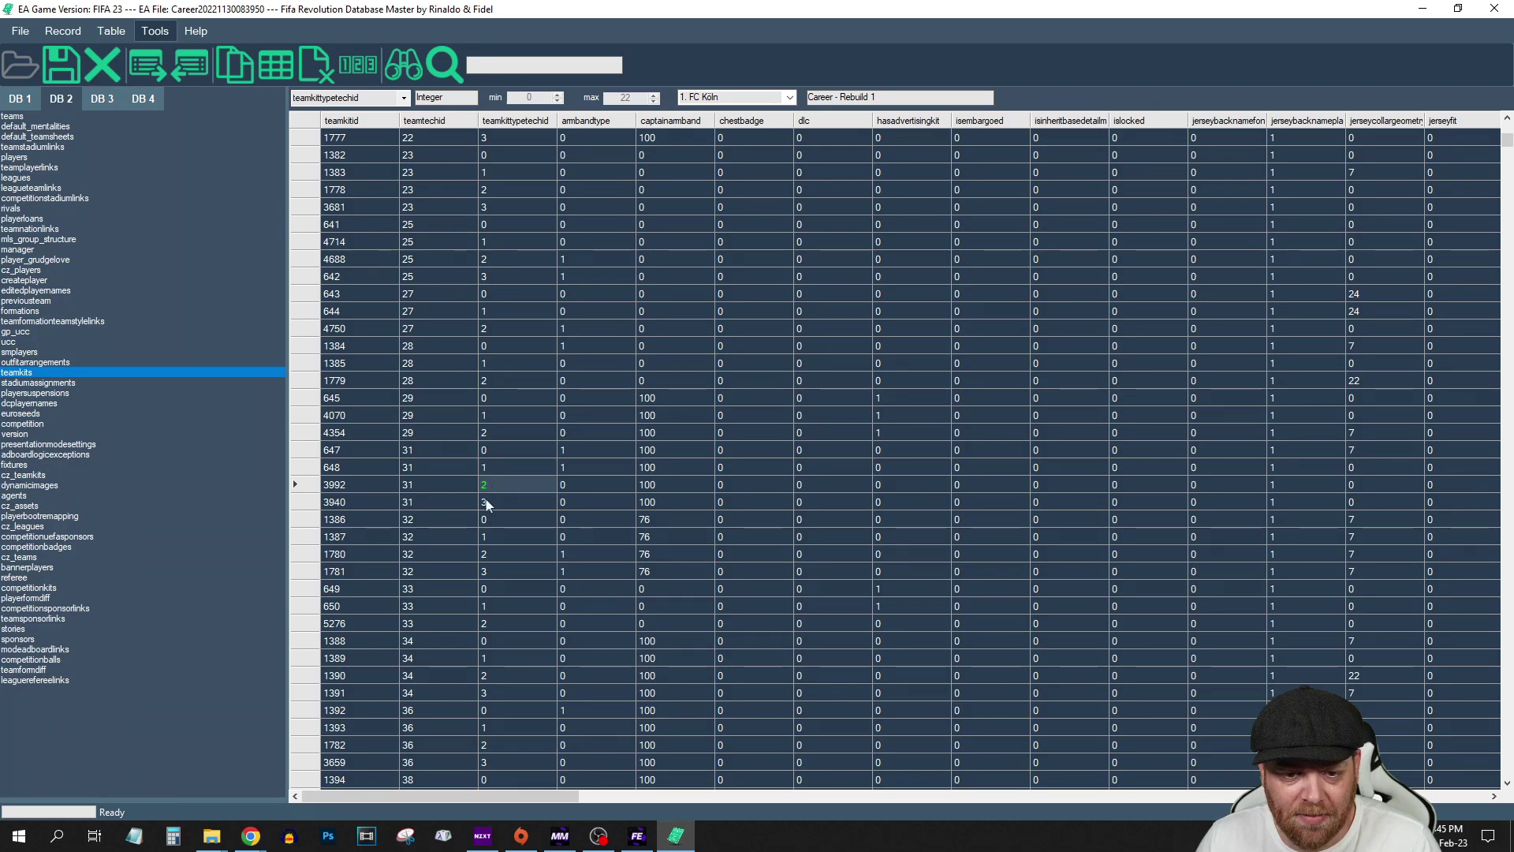
click(485, 500)
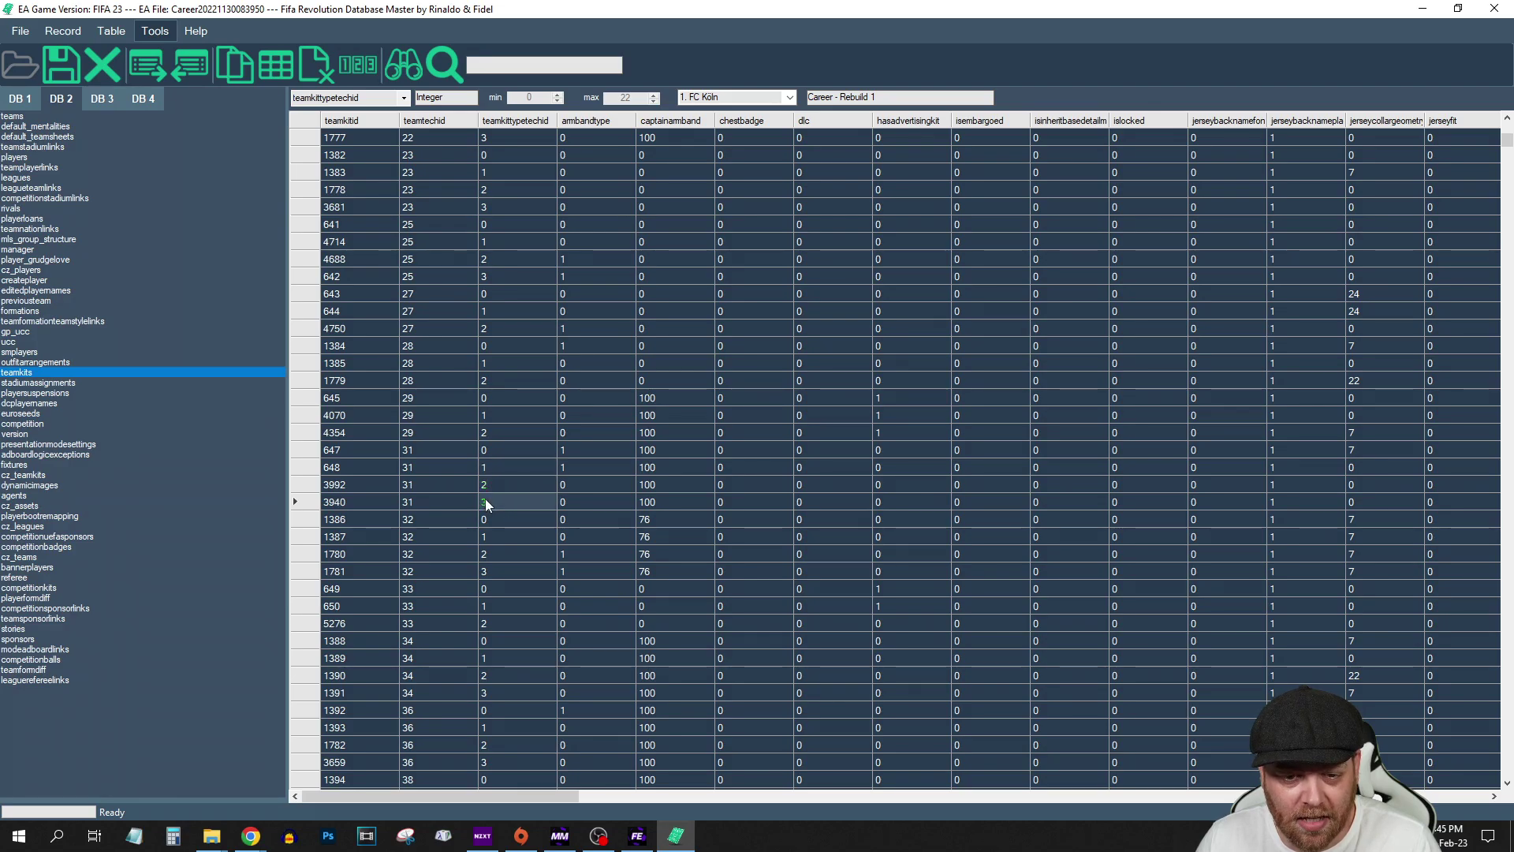
click(309, 449)
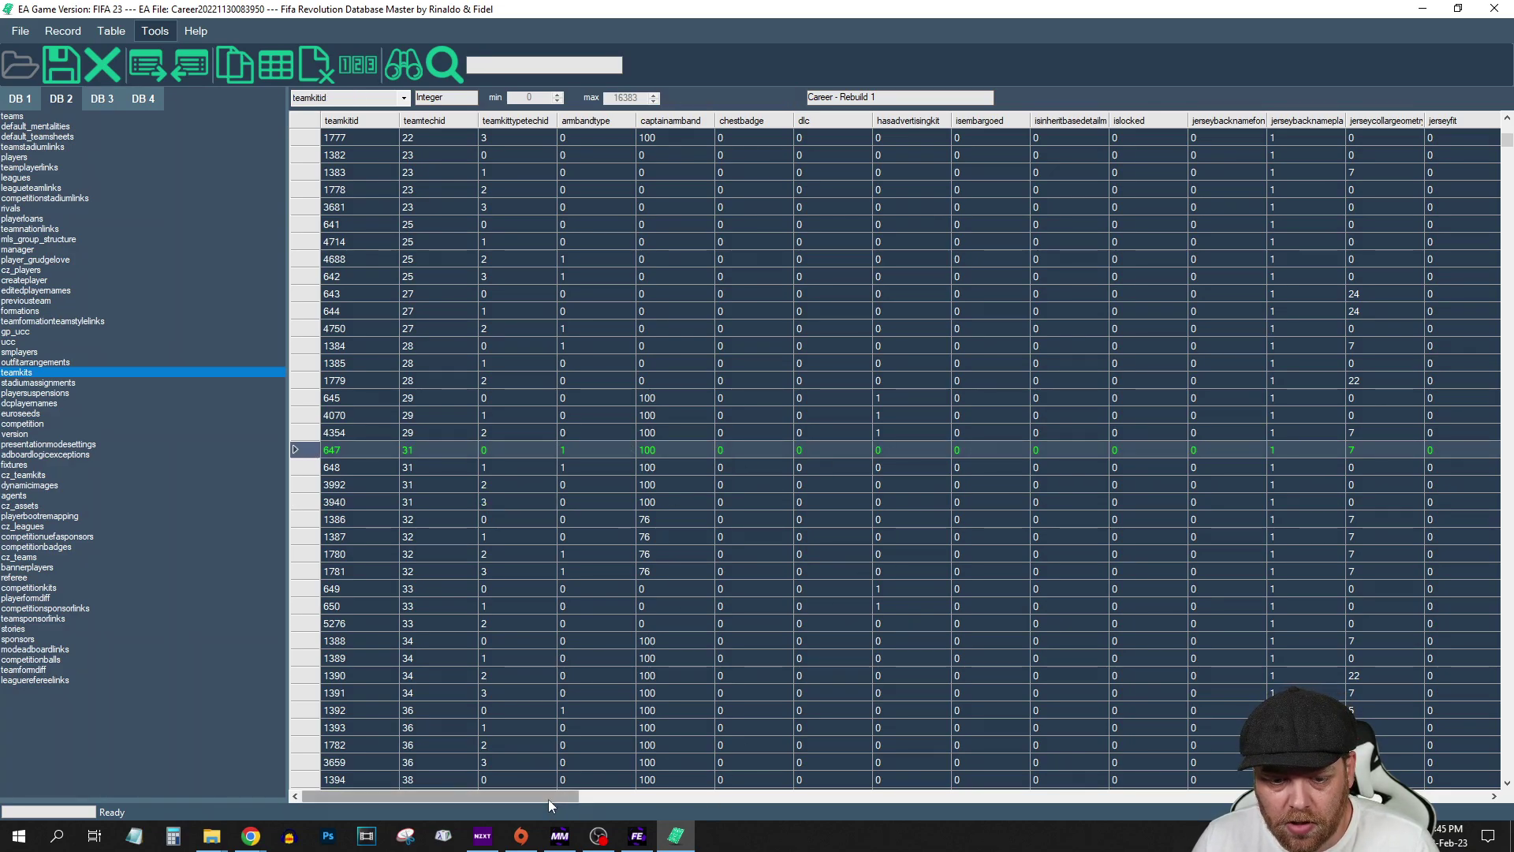
drag(547, 798, 896, 800)
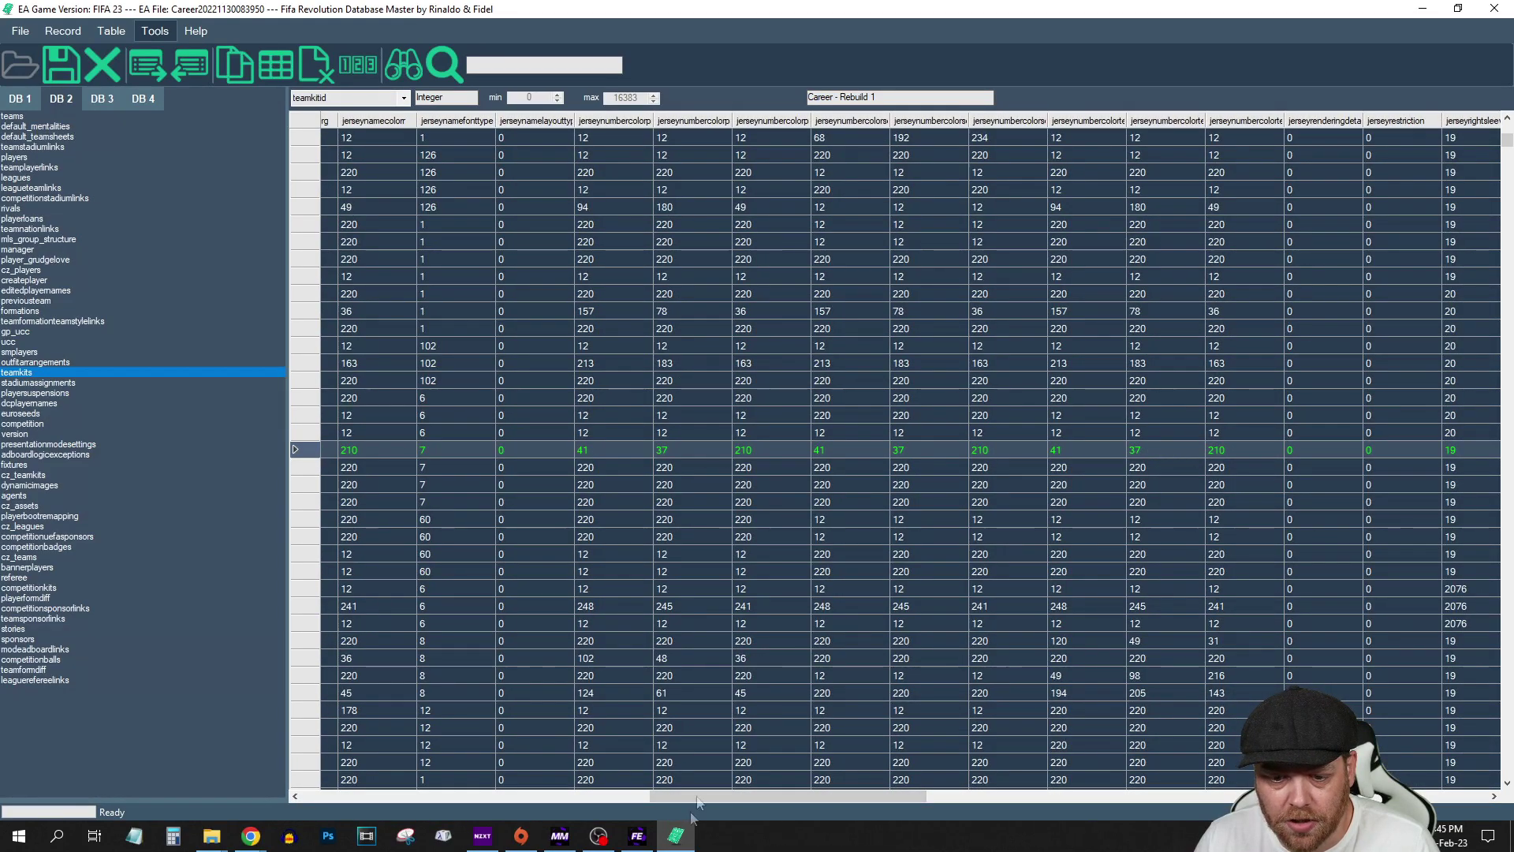
drag(778, 799, 900, 801)
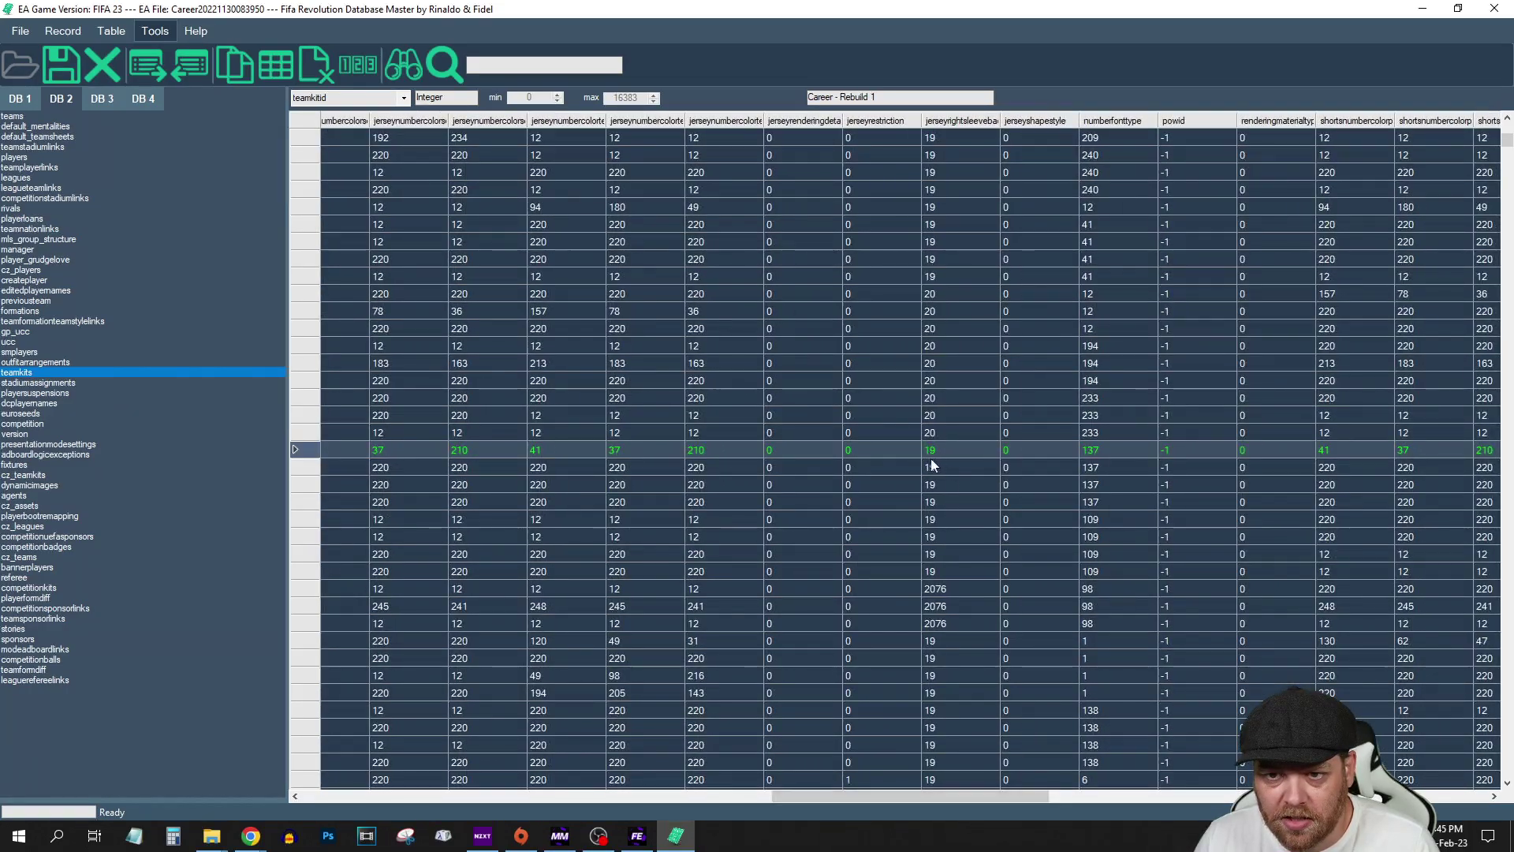
drag(770, 802, 300, 778)
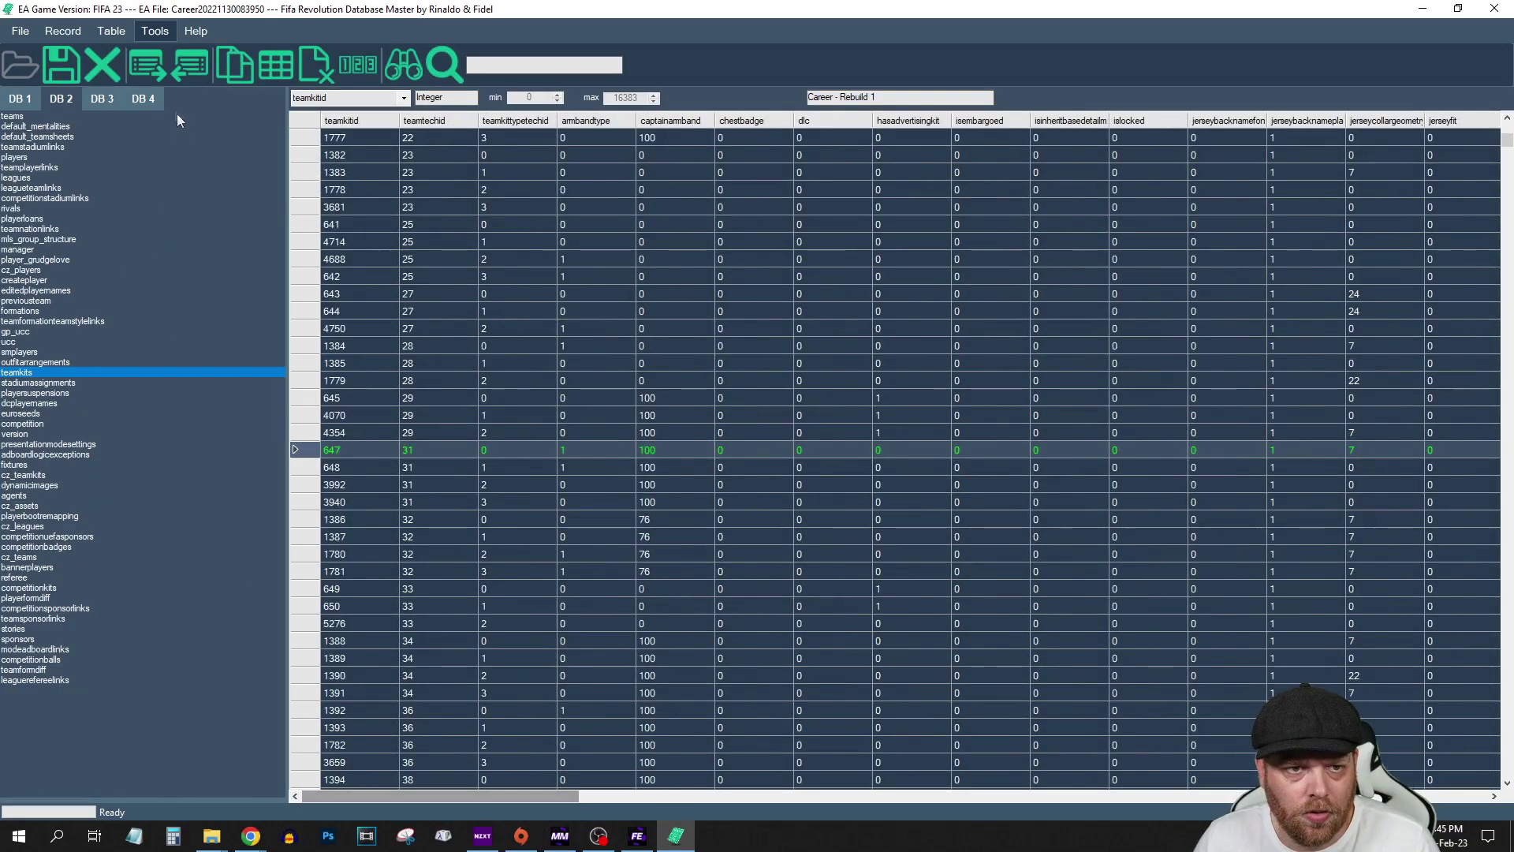
- Import teamkits.txt as a single table to replace the teamkits table
click(183, 68)
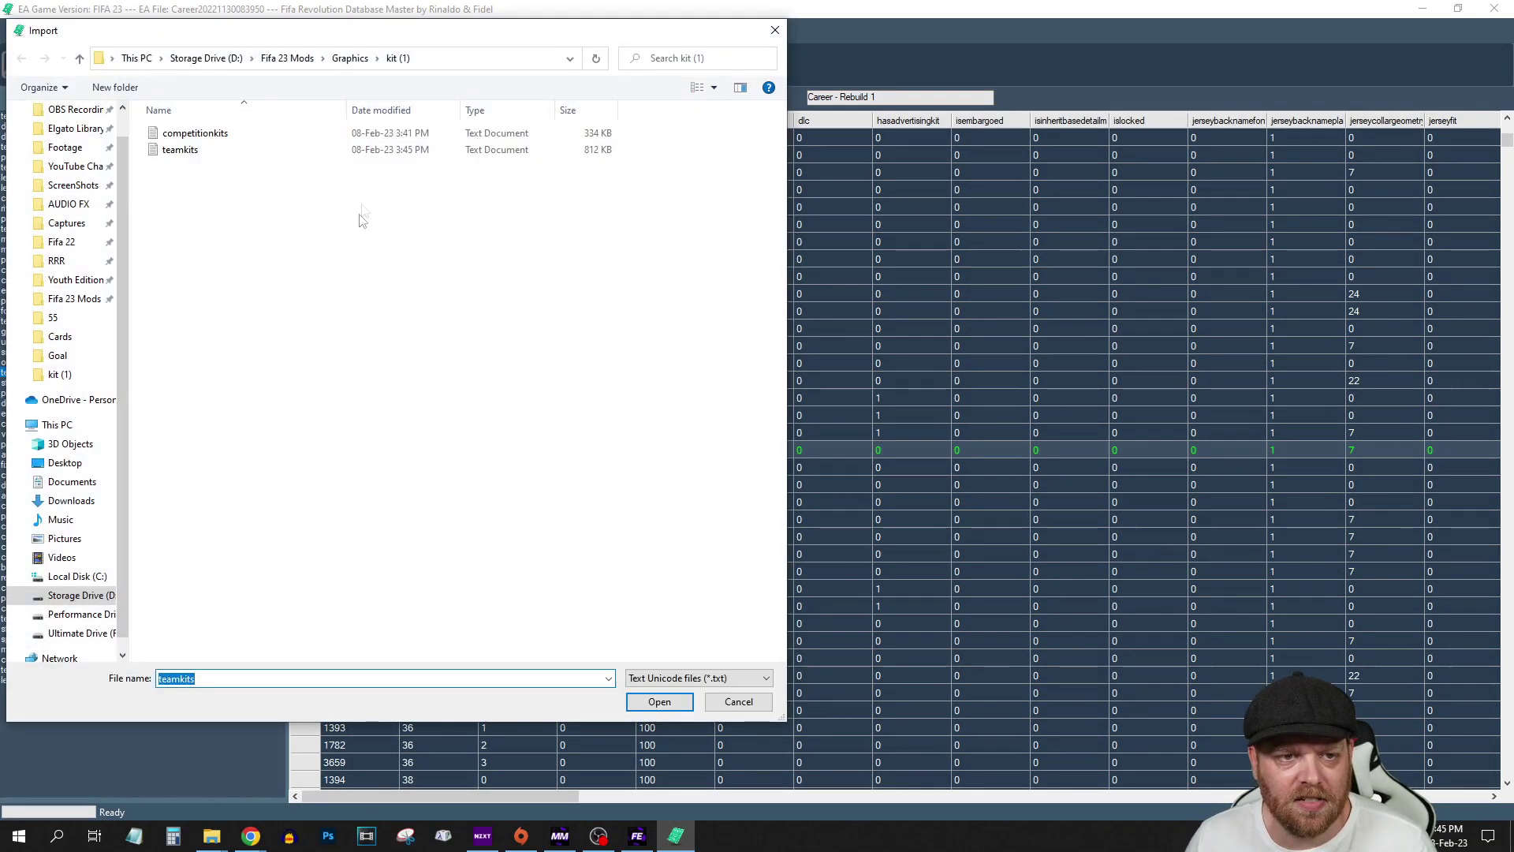
click(183, 150)
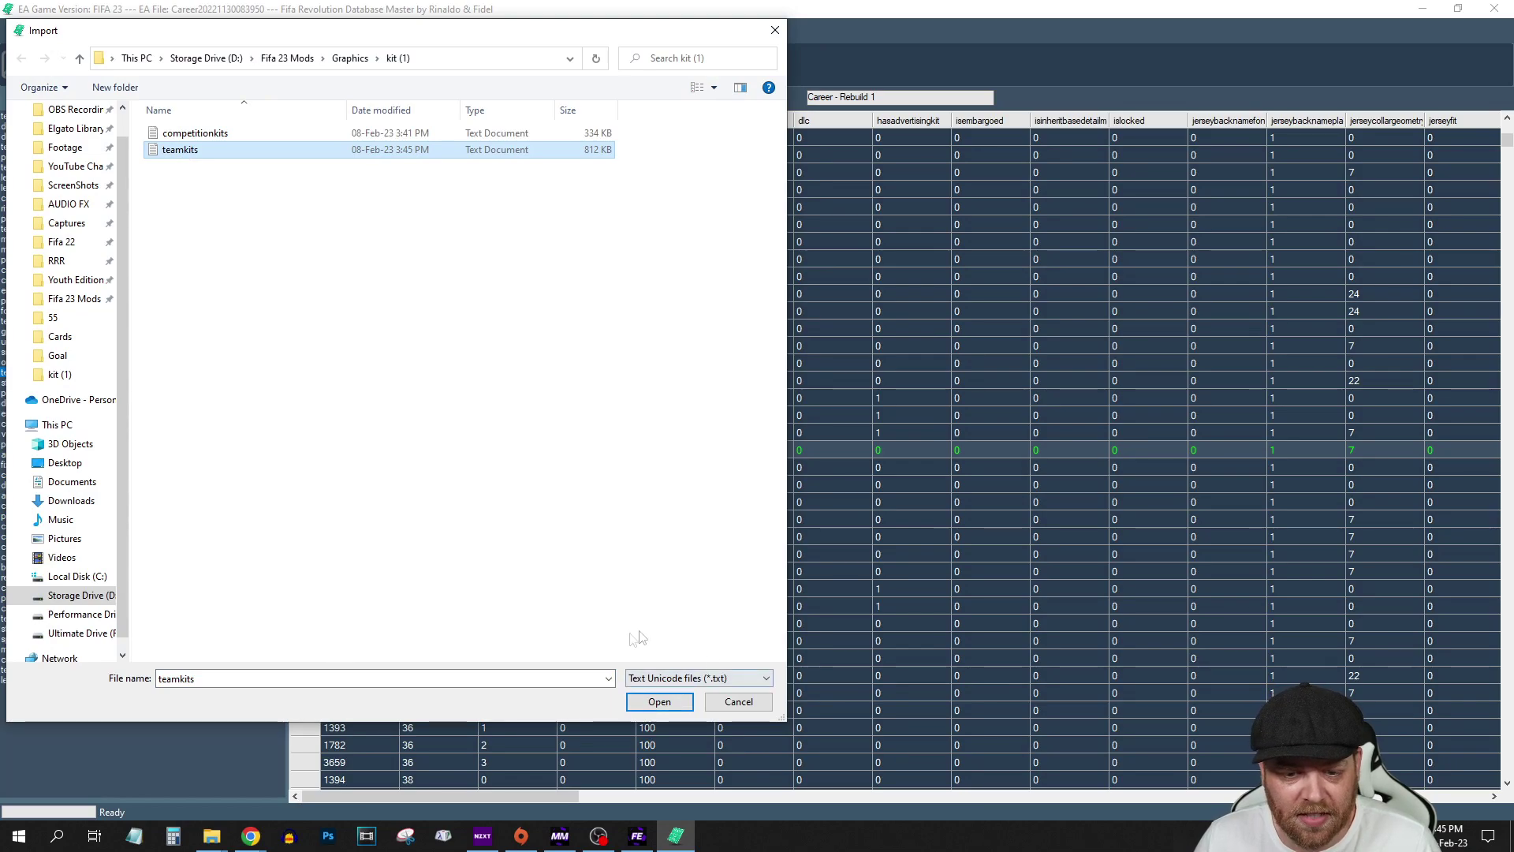
click(659, 701)
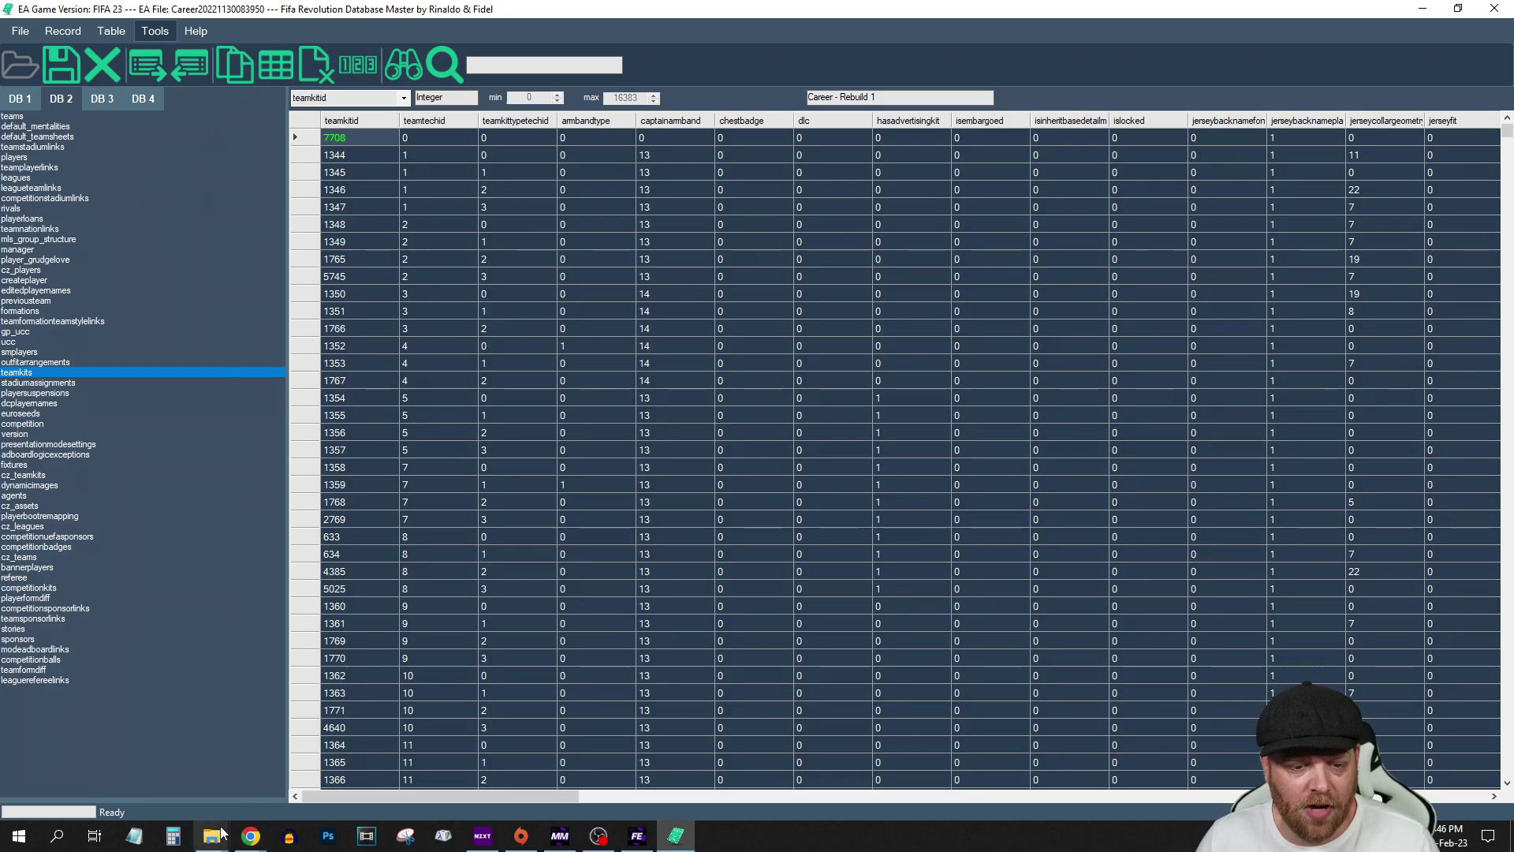
- Bring up the Teamkits Editor page in Chrome, then minimise Chrome to reveal FIFA Editor Tool
mouse_move(250, 834)
click(237, 768)
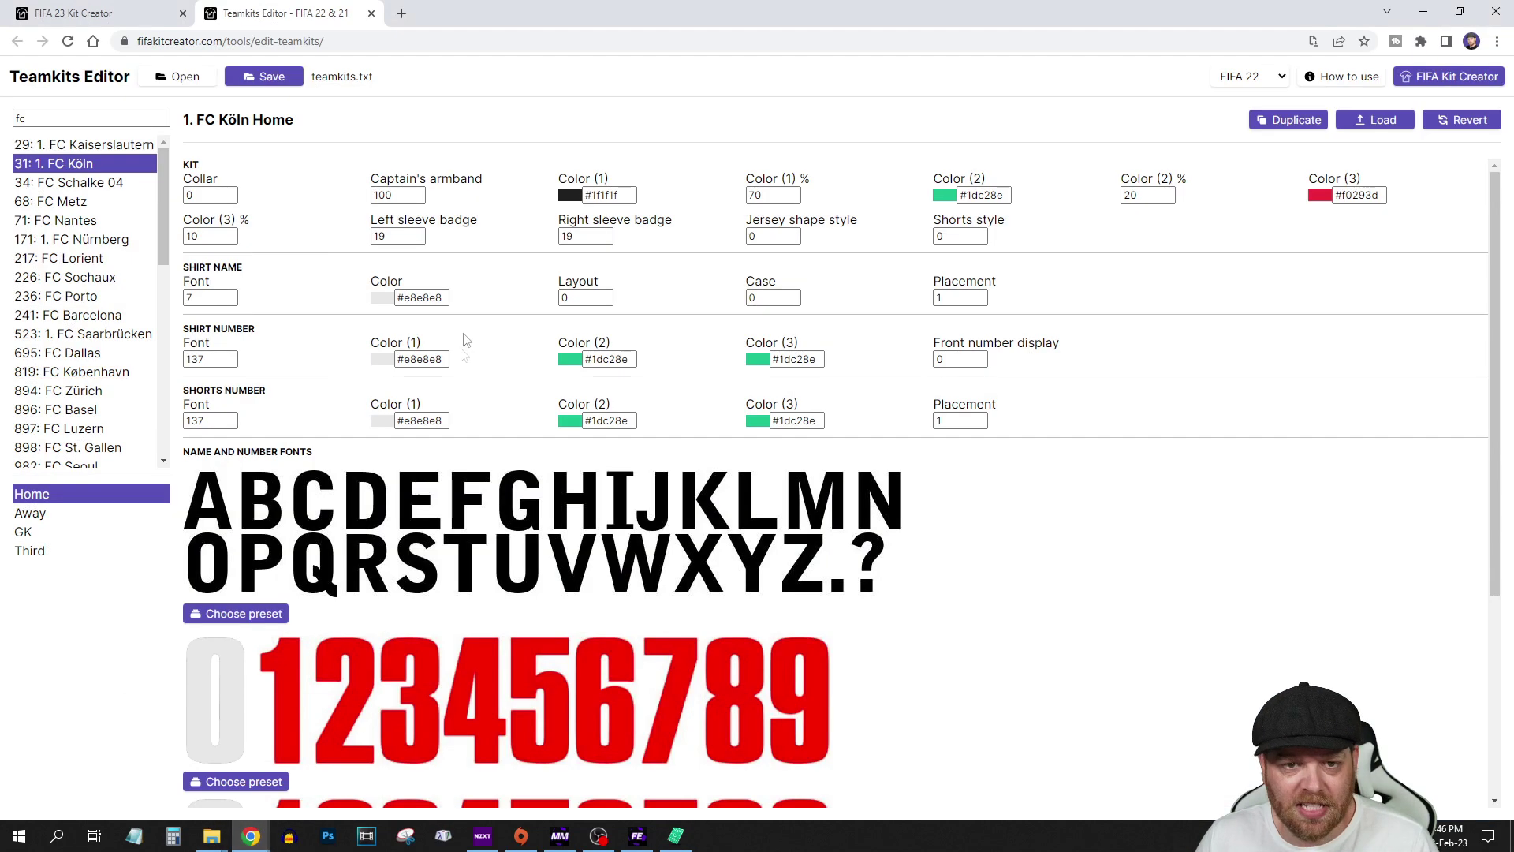
click(1424, 13)
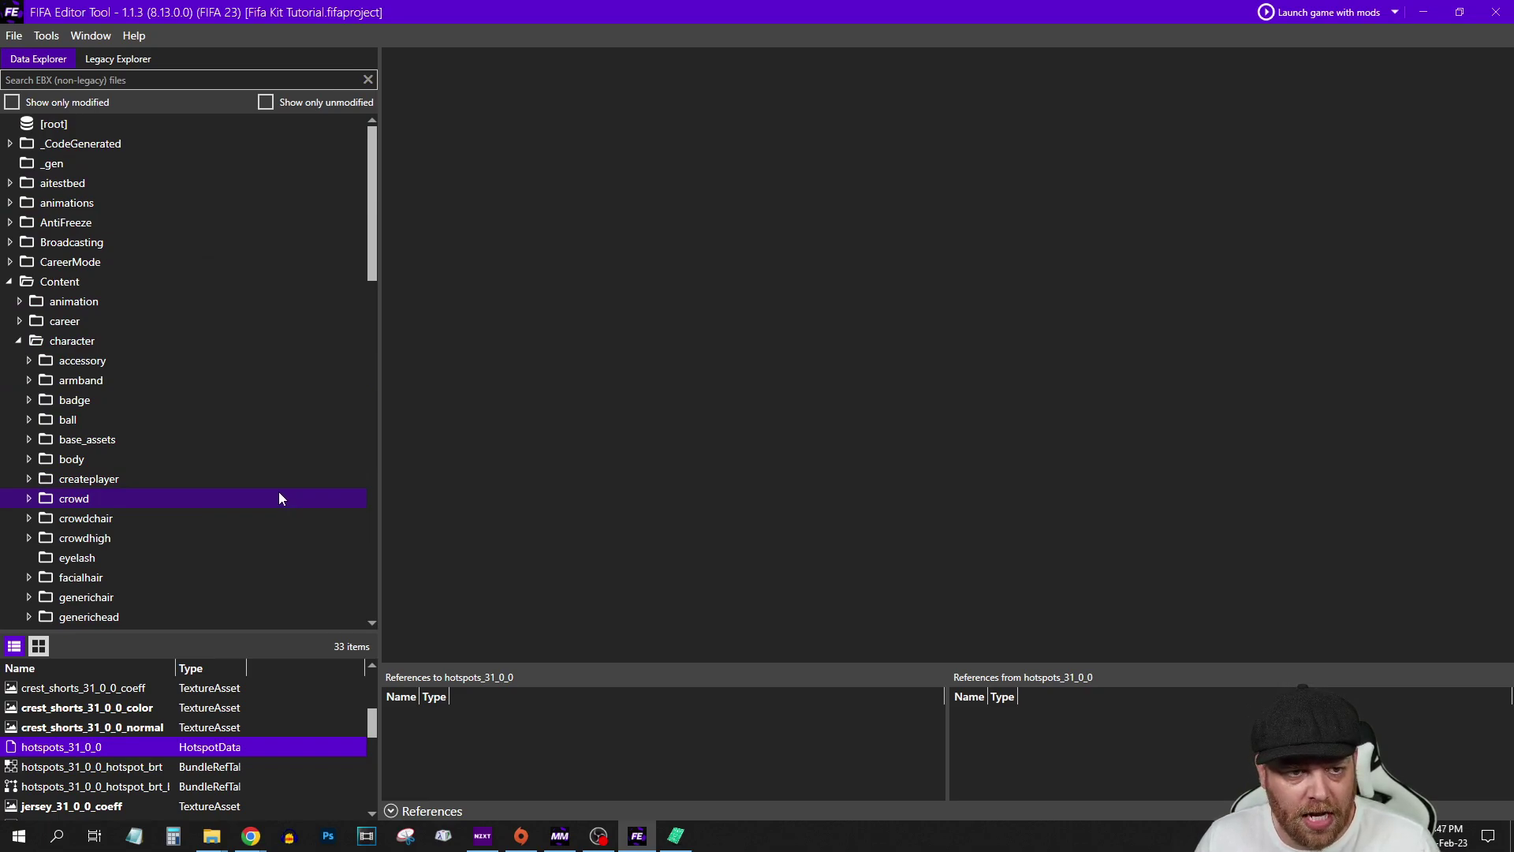
- Open the home kit's hotspots_31_0_0 asset and expand its 25 hotspot entries
scroll(104, 727, up, 2)
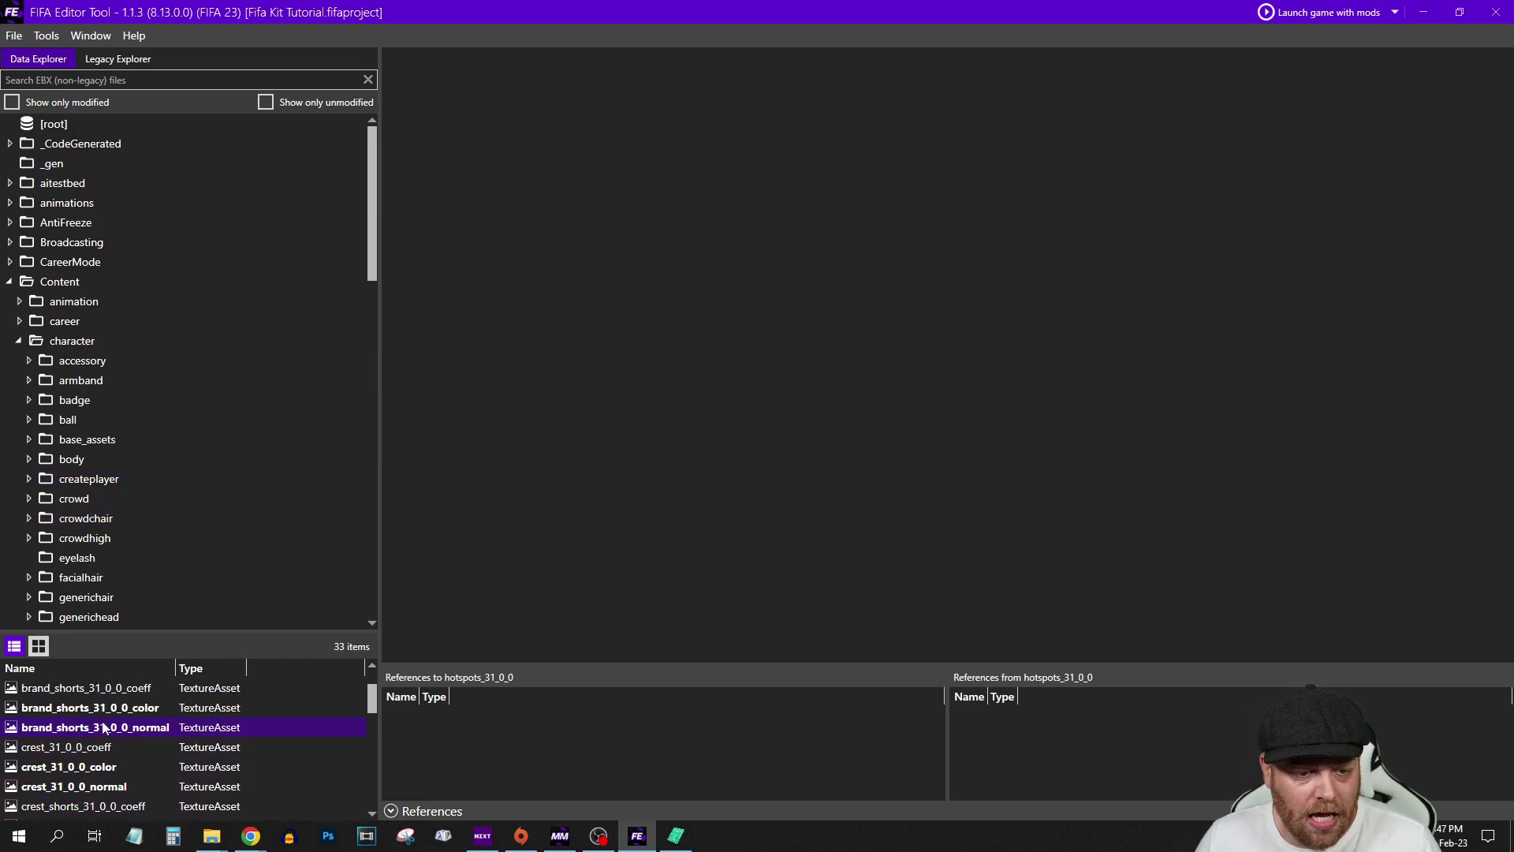
scroll(105, 727, down, 2)
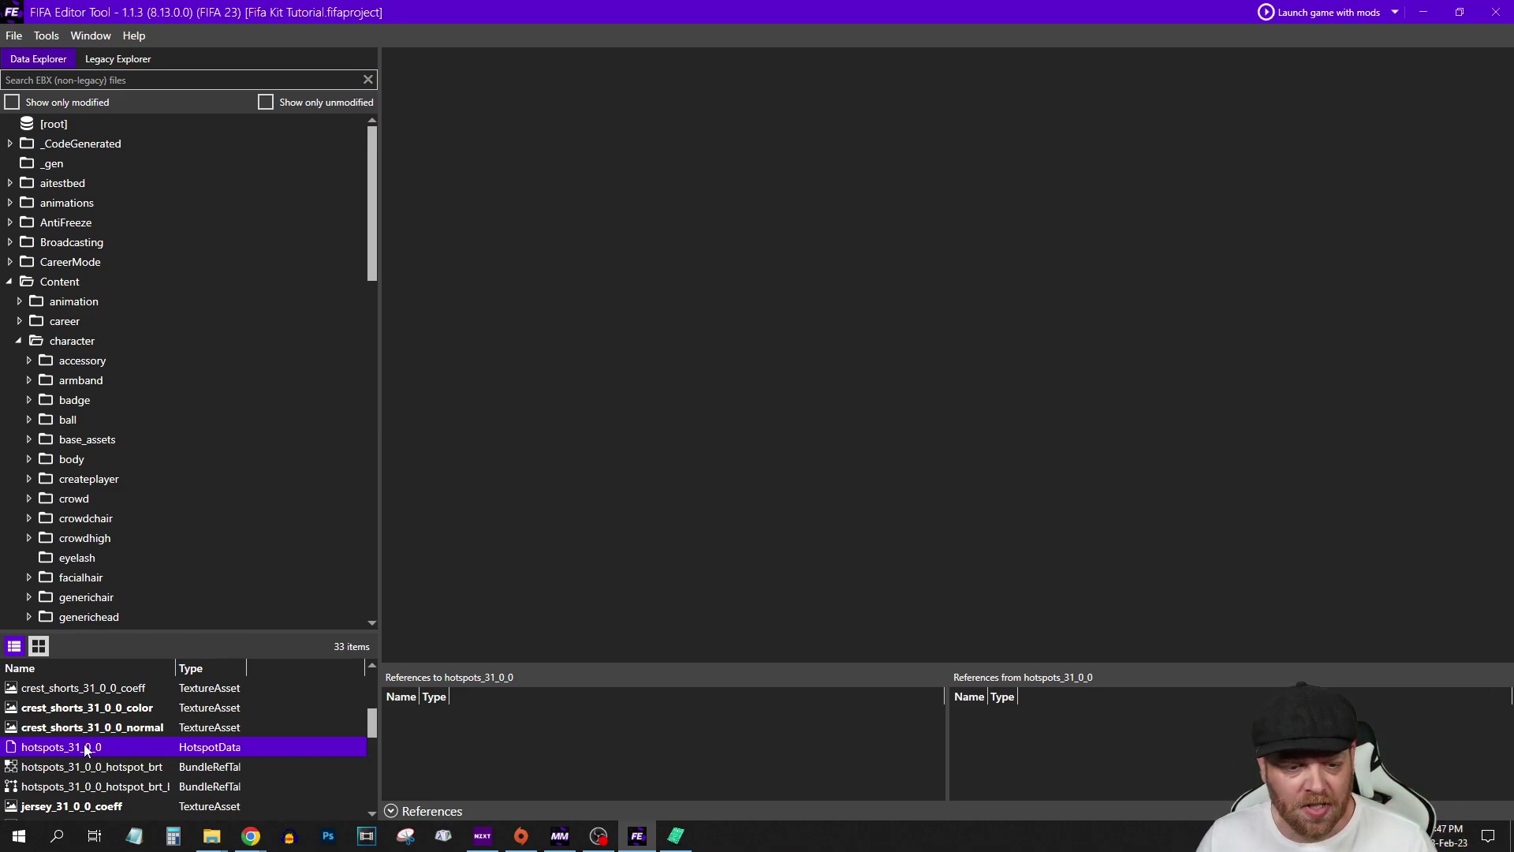
double_click(87, 750)
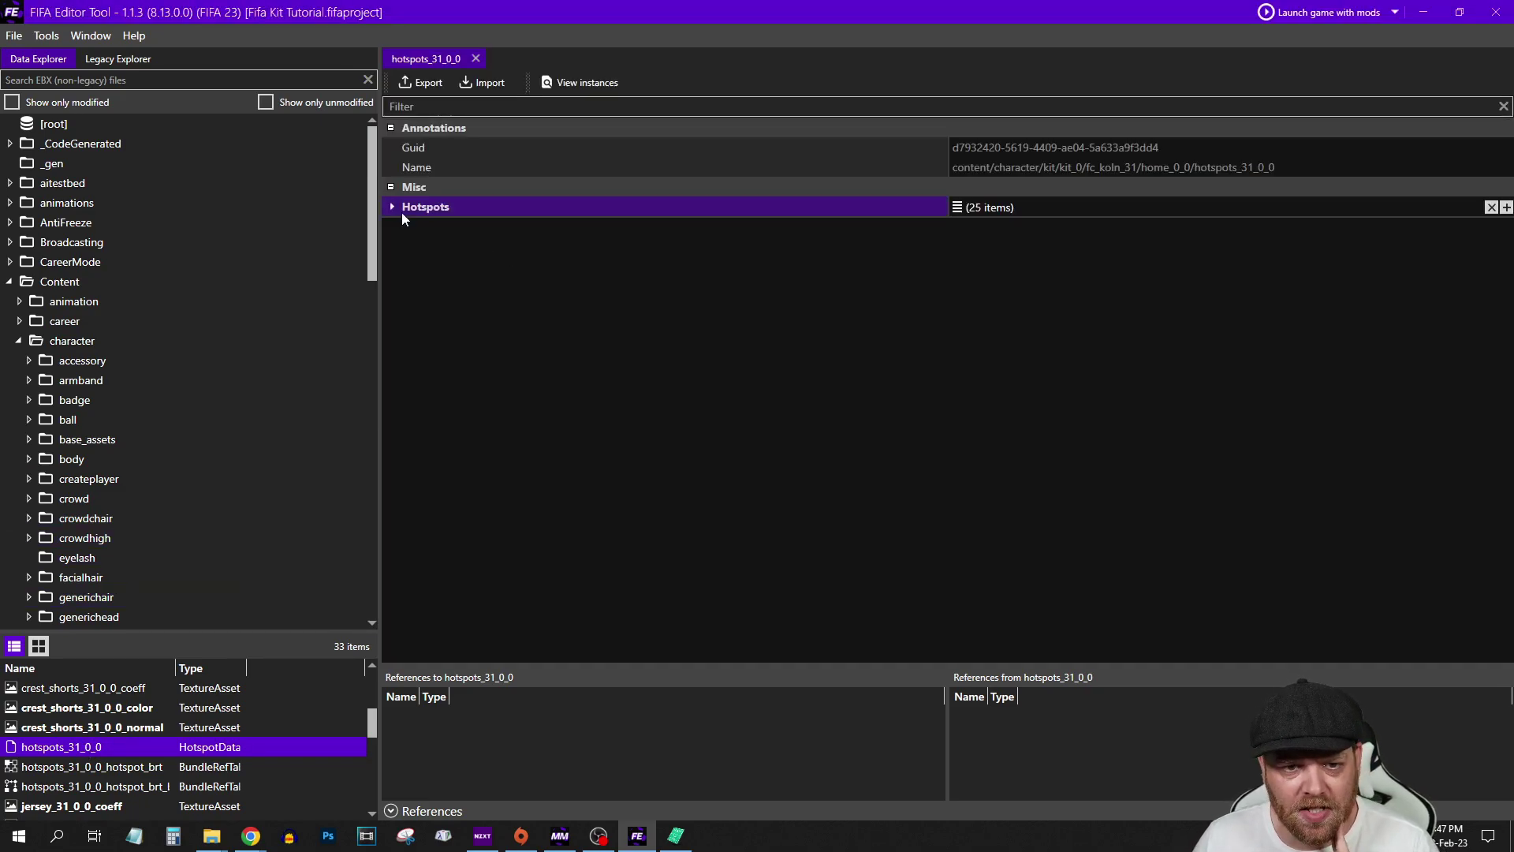
click(392, 207)
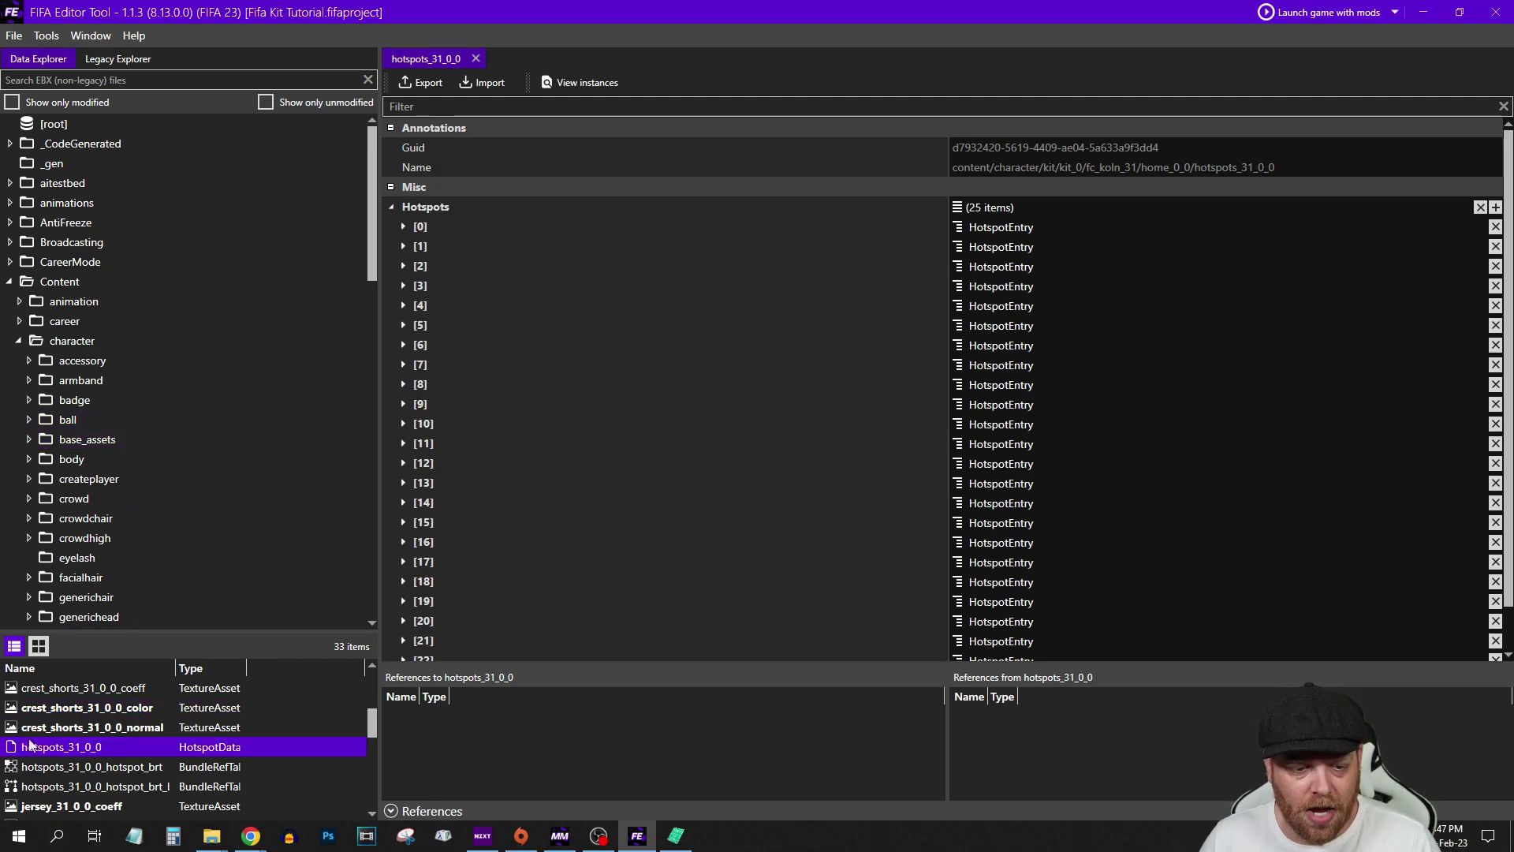
- Copy the home kit's whole Hotspots list from hotspots_31_0_0
click(606, 502)
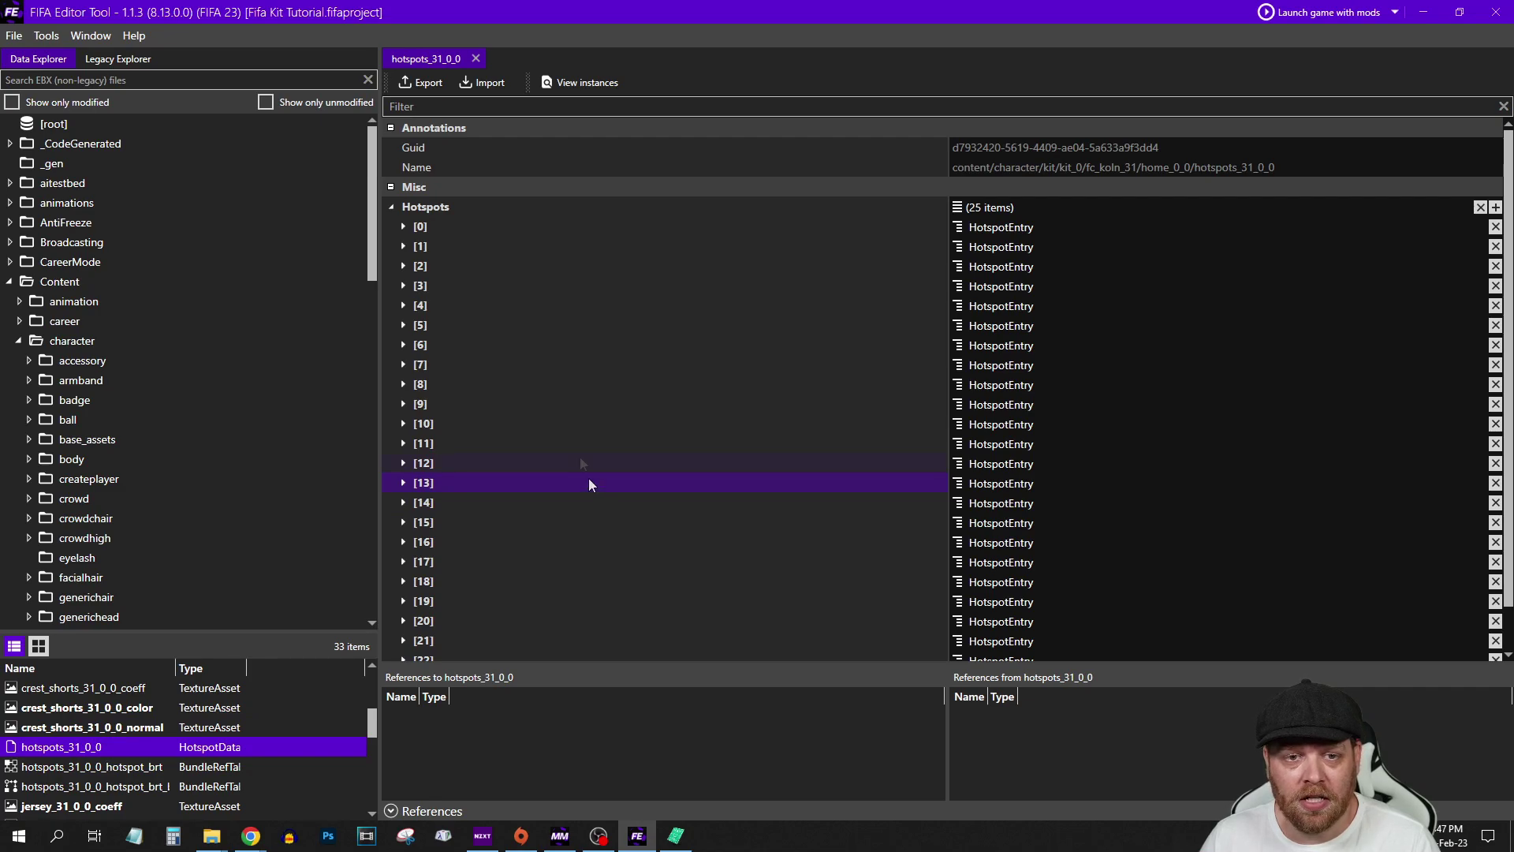
right_click(424, 210)
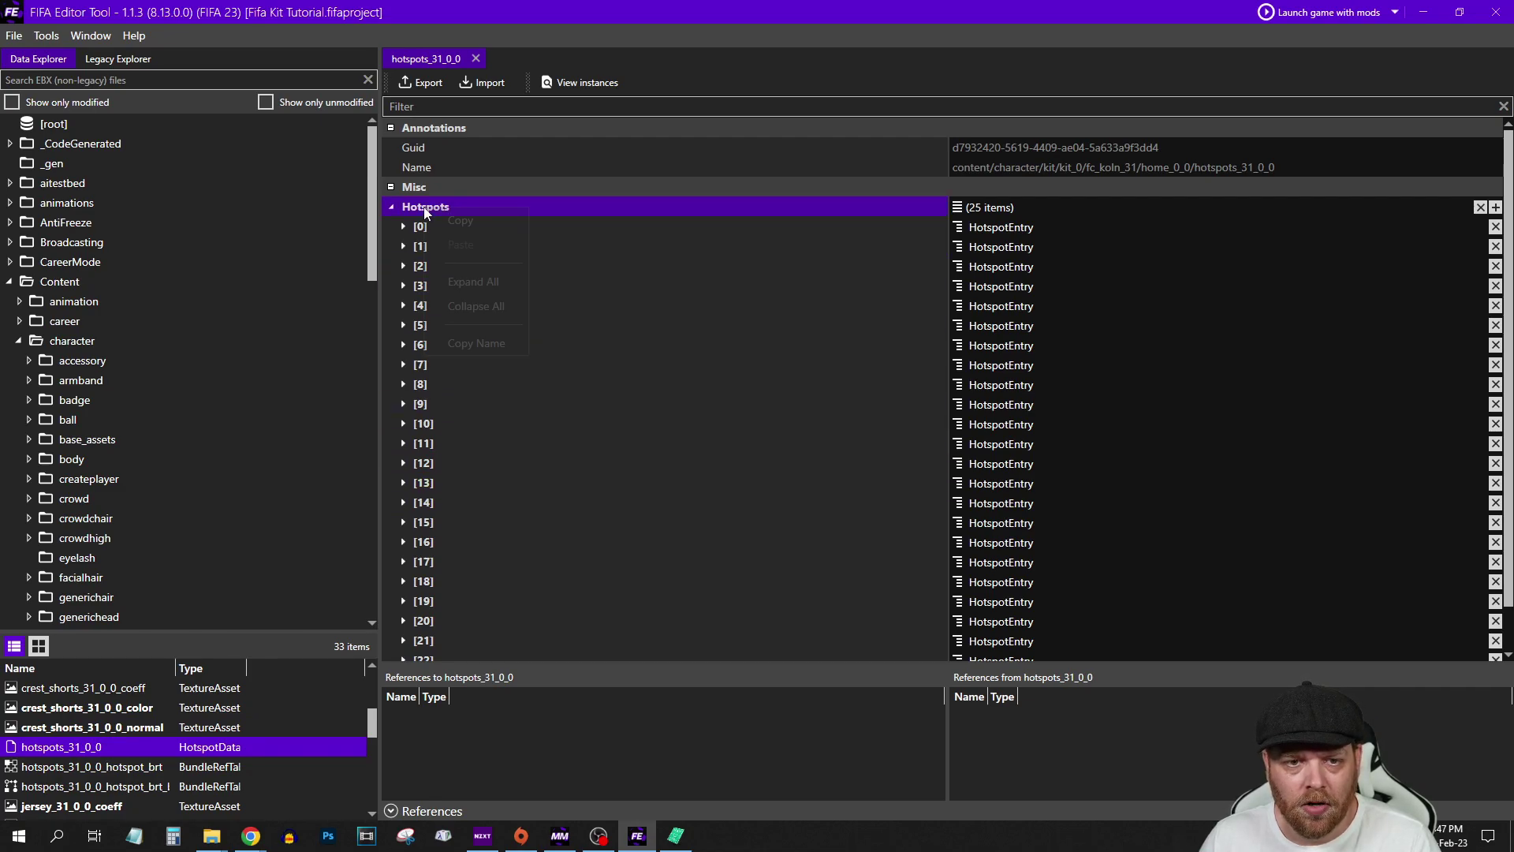
click(464, 222)
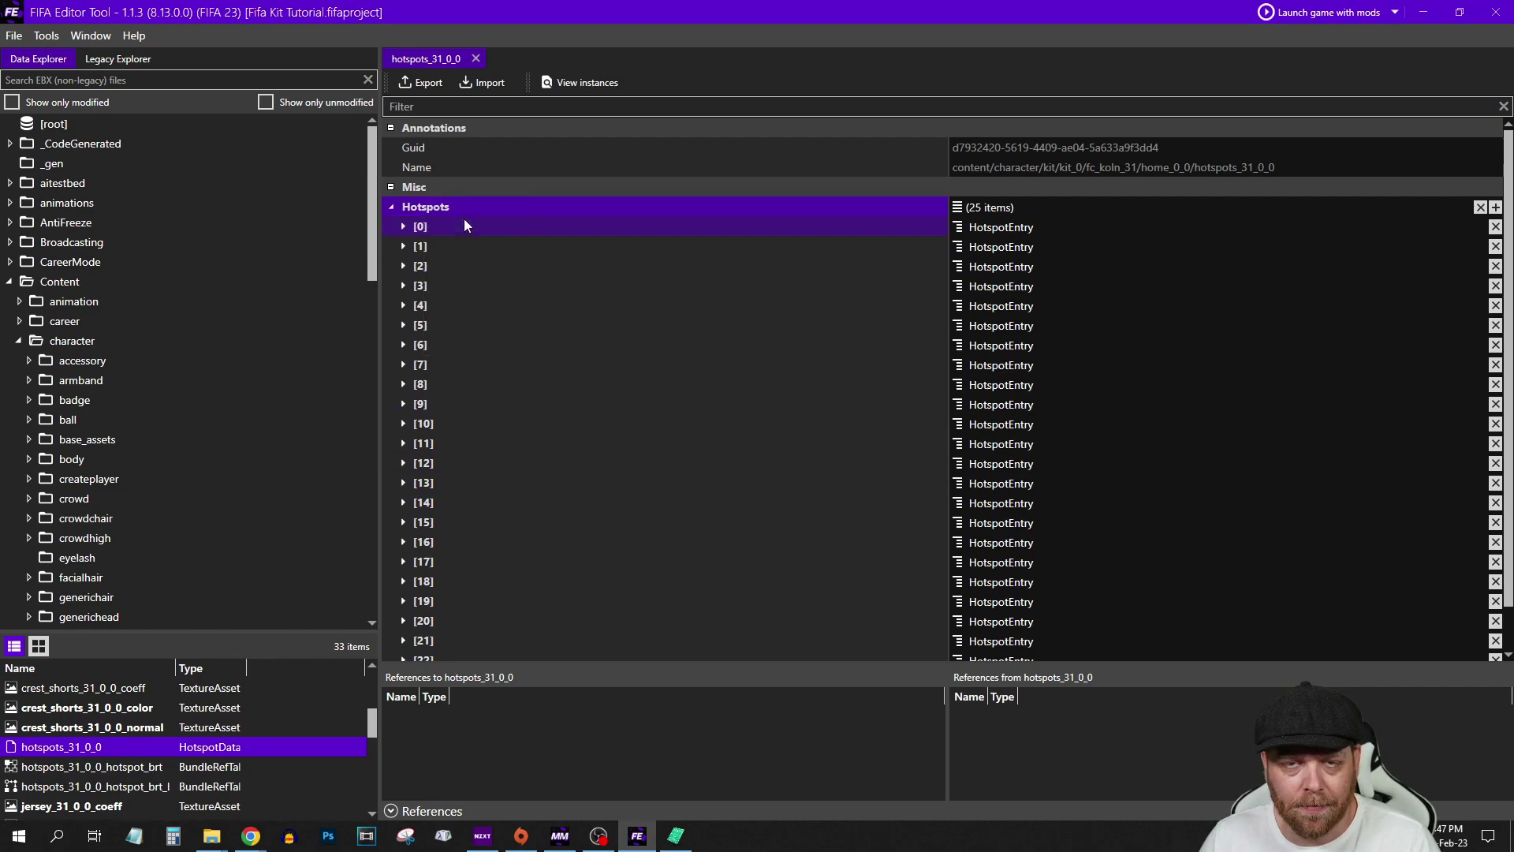
- Paste the copied hotspots into the away kit's hotspots_31_1_0 asset in away_1_0
scroll(134, 370, down, 8)
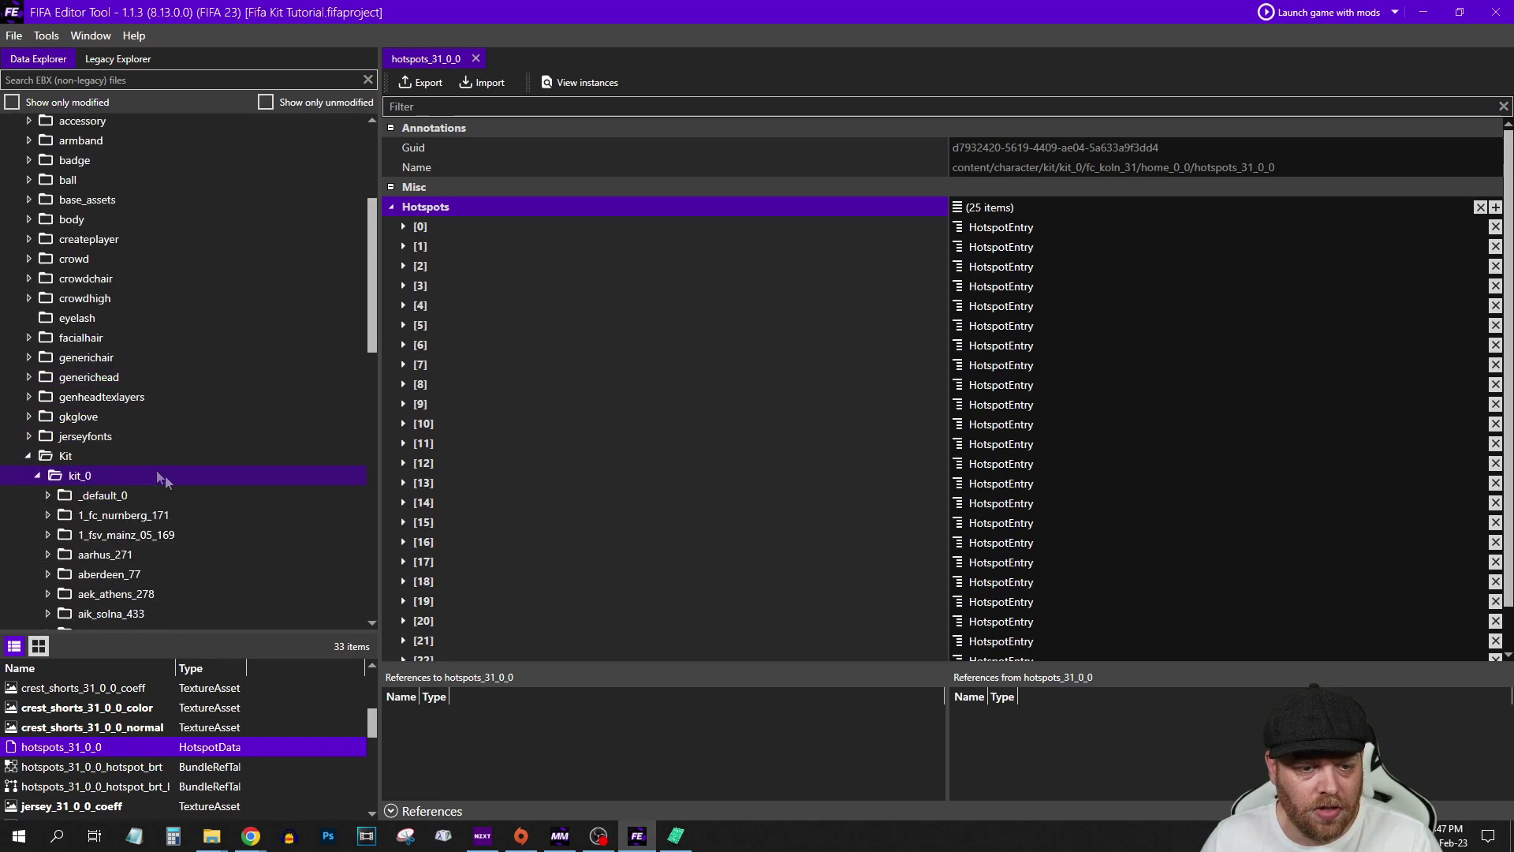
scroll(218, 515, down, 10)
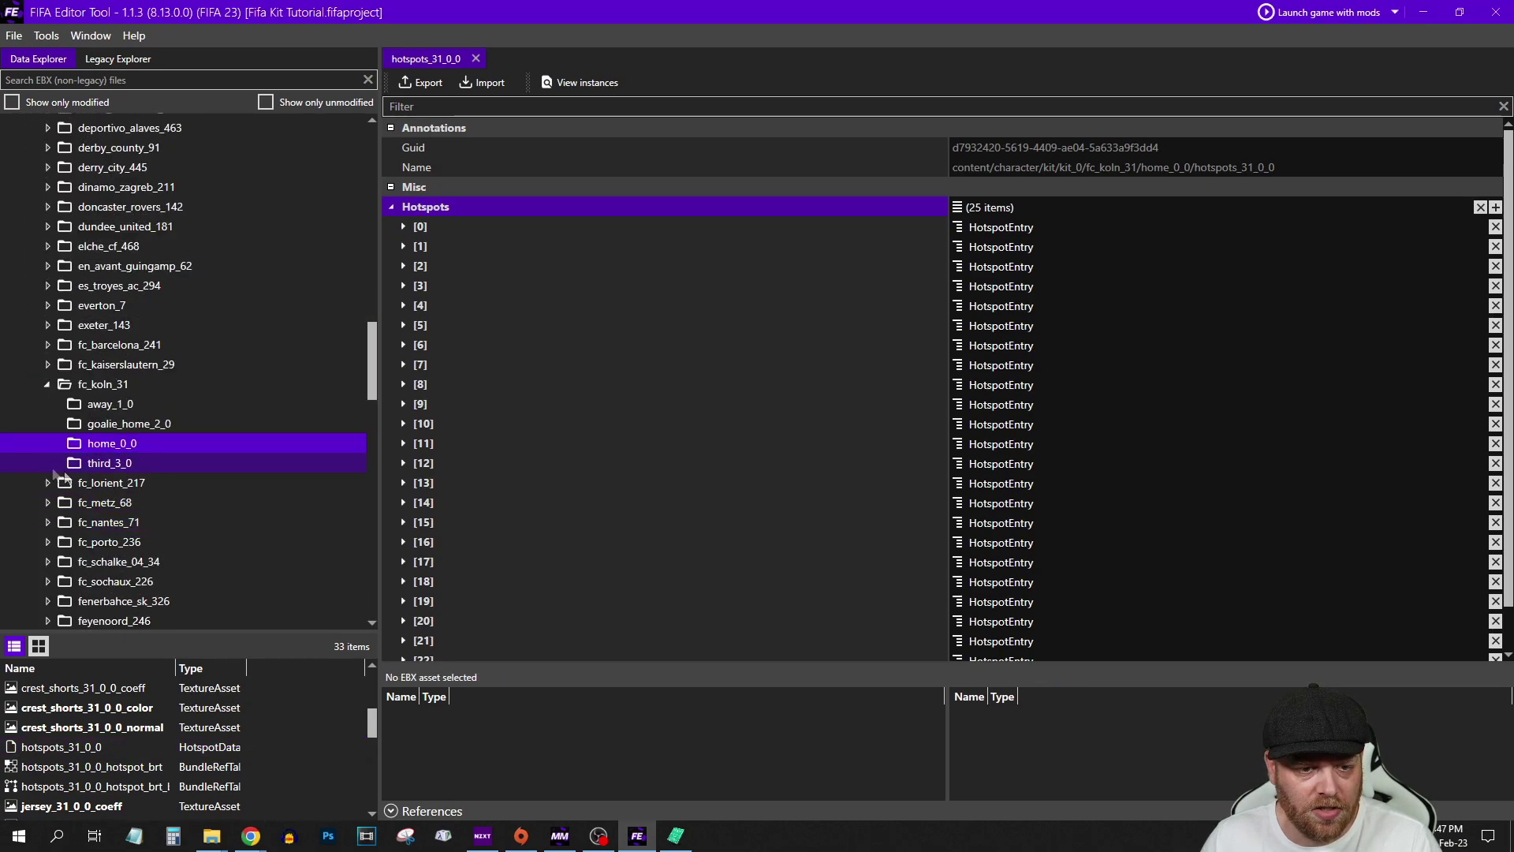
click(107, 409)
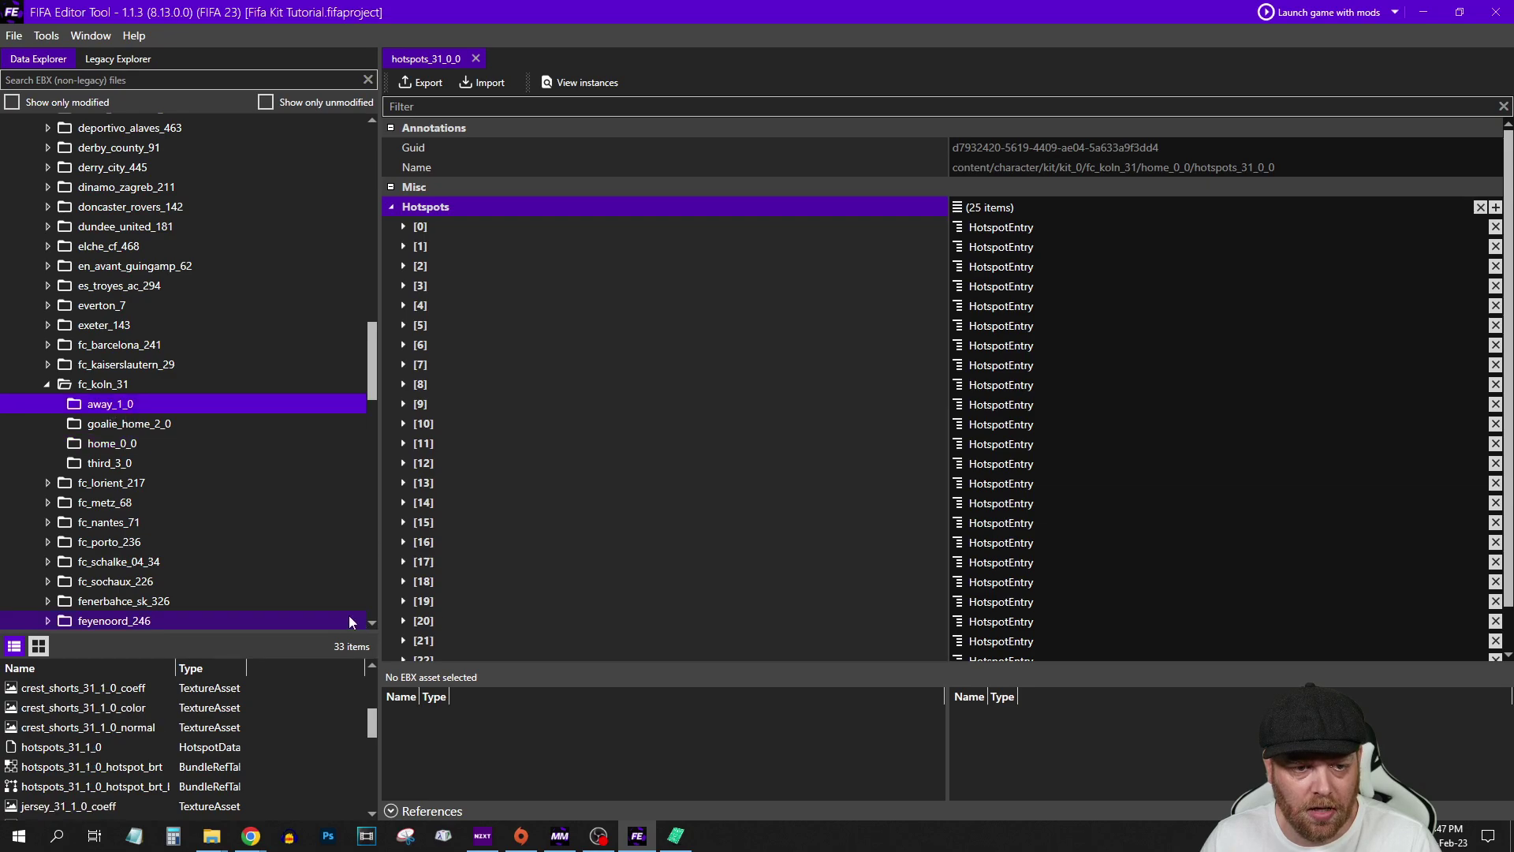
double_click(51, 747)
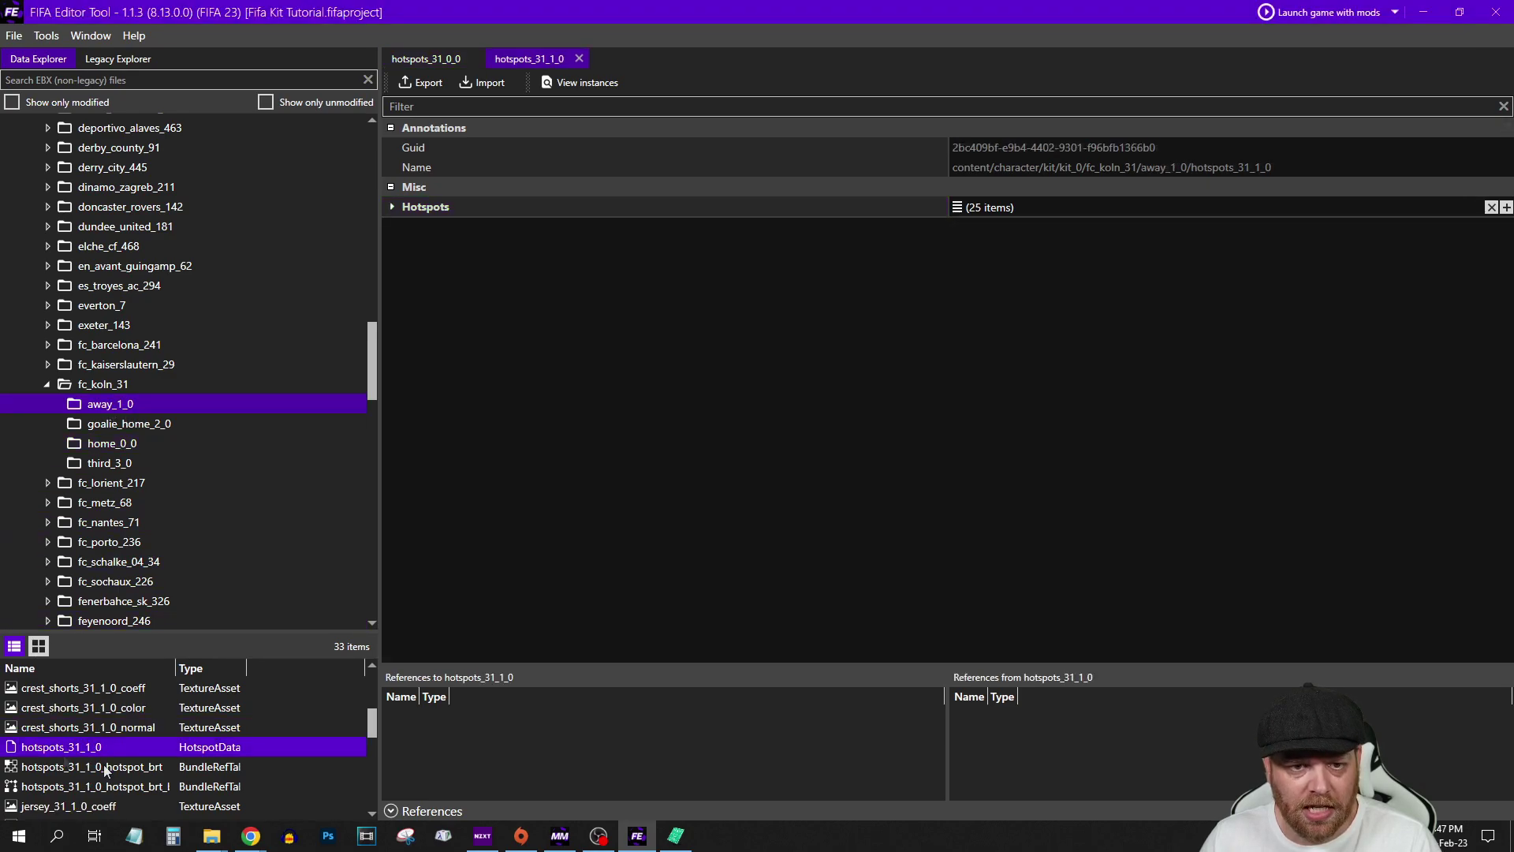
right_click(424, 208)
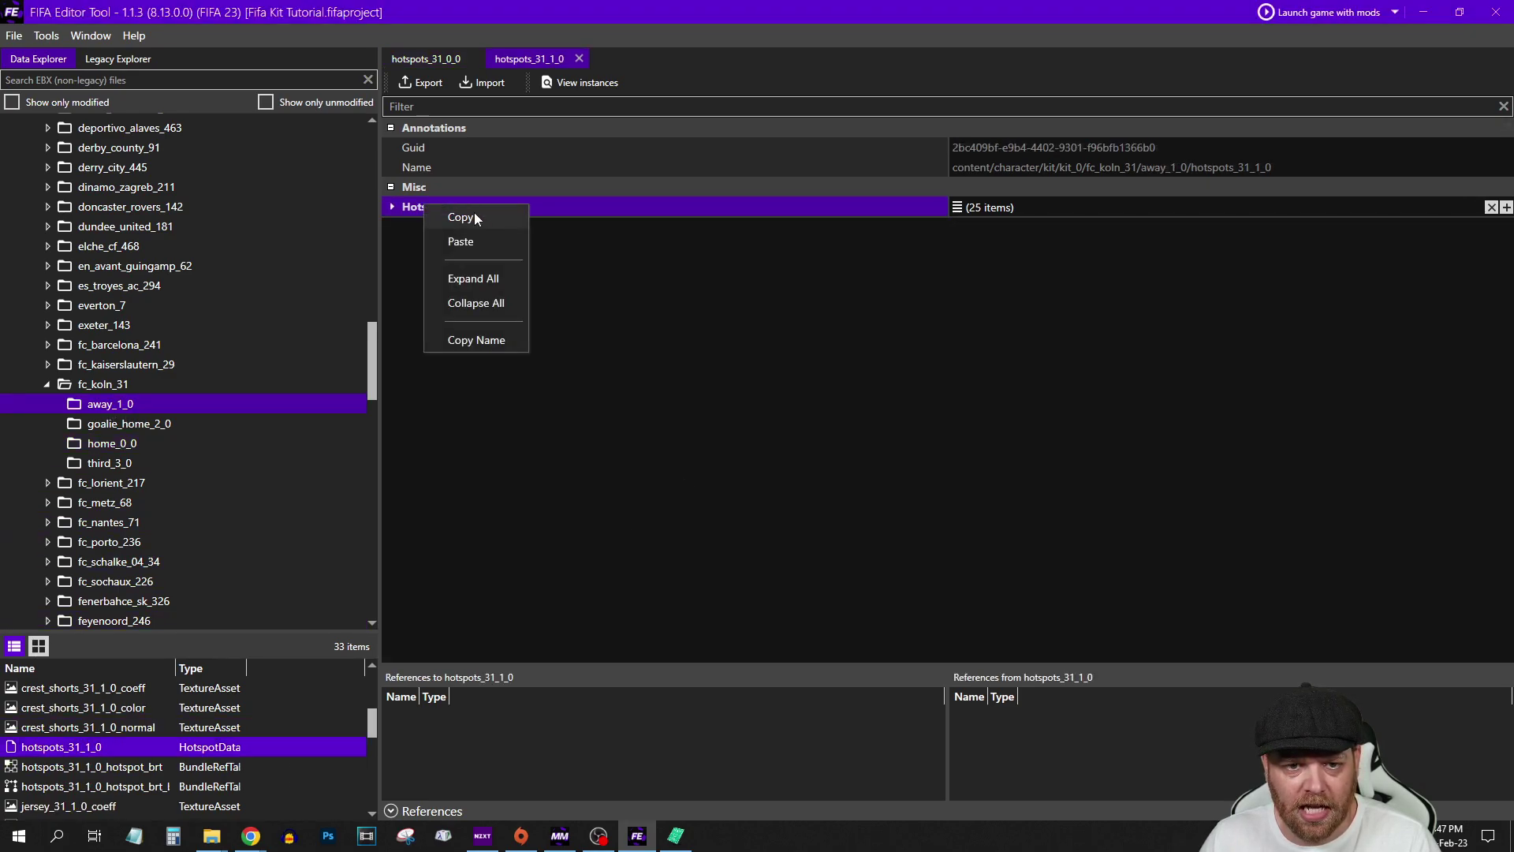
click(457, 240)
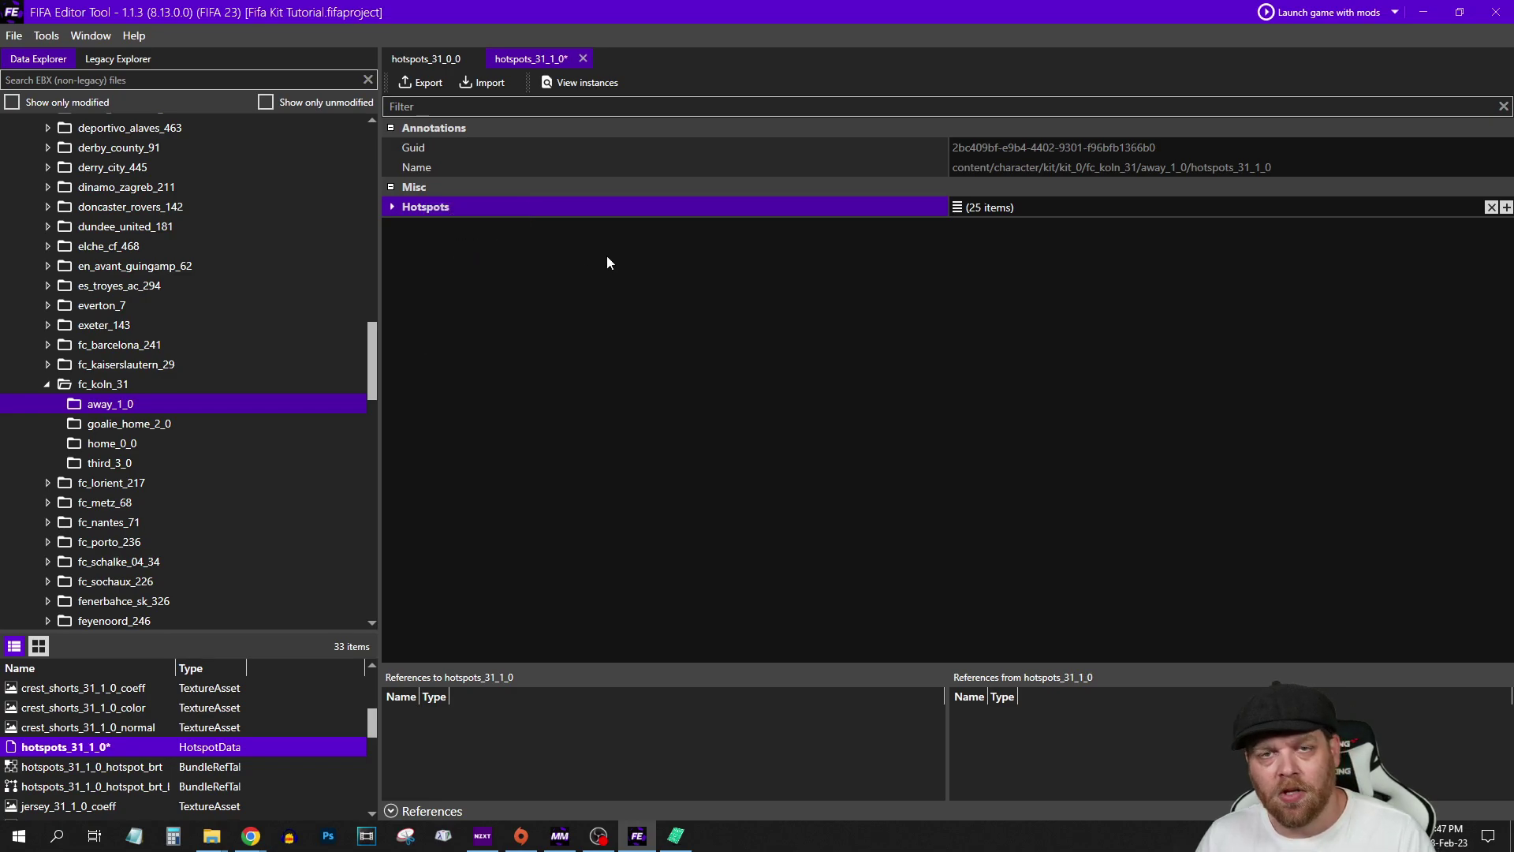